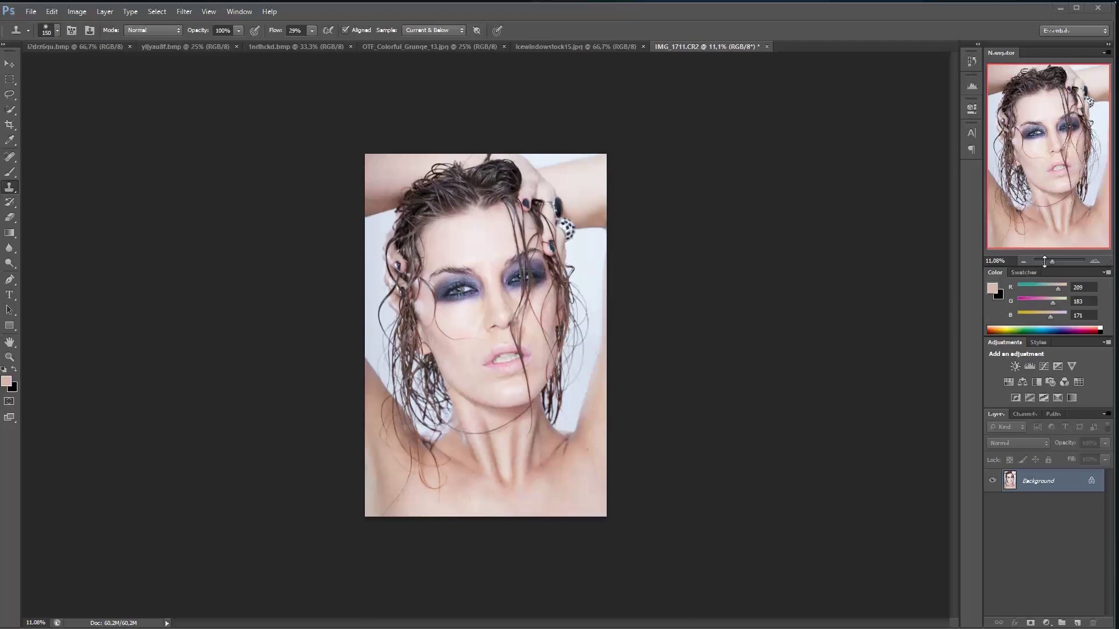
# Create a layer group above the Background layer and name it "color".
pyautogui.moveTo(1054, 261); pyautogui.dragTo(1054, 261)
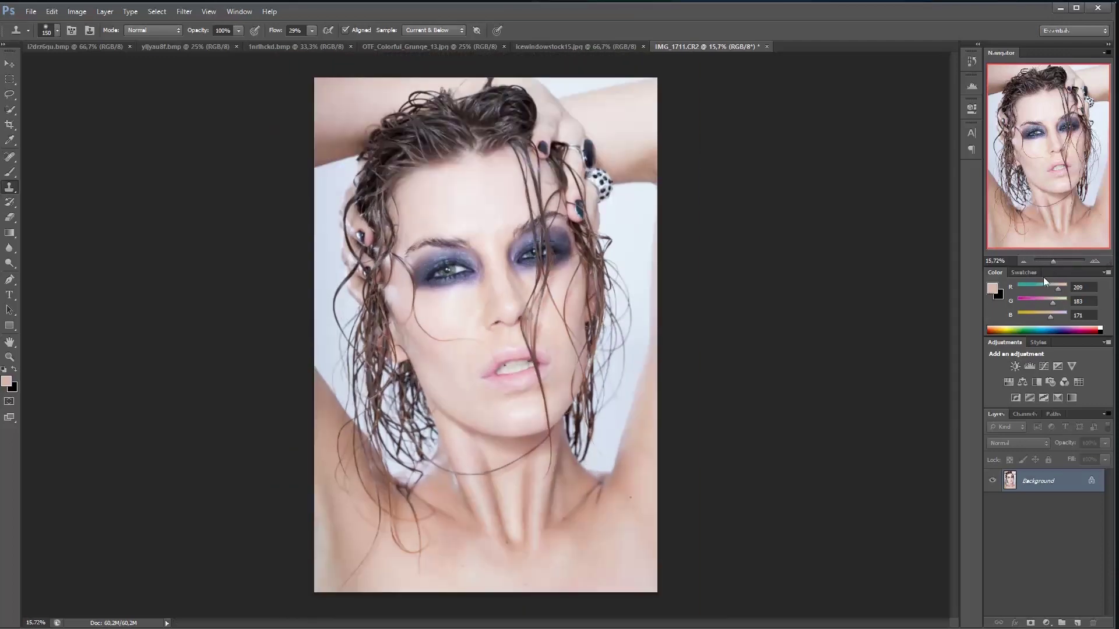
pyautogui.click(1061, 623)
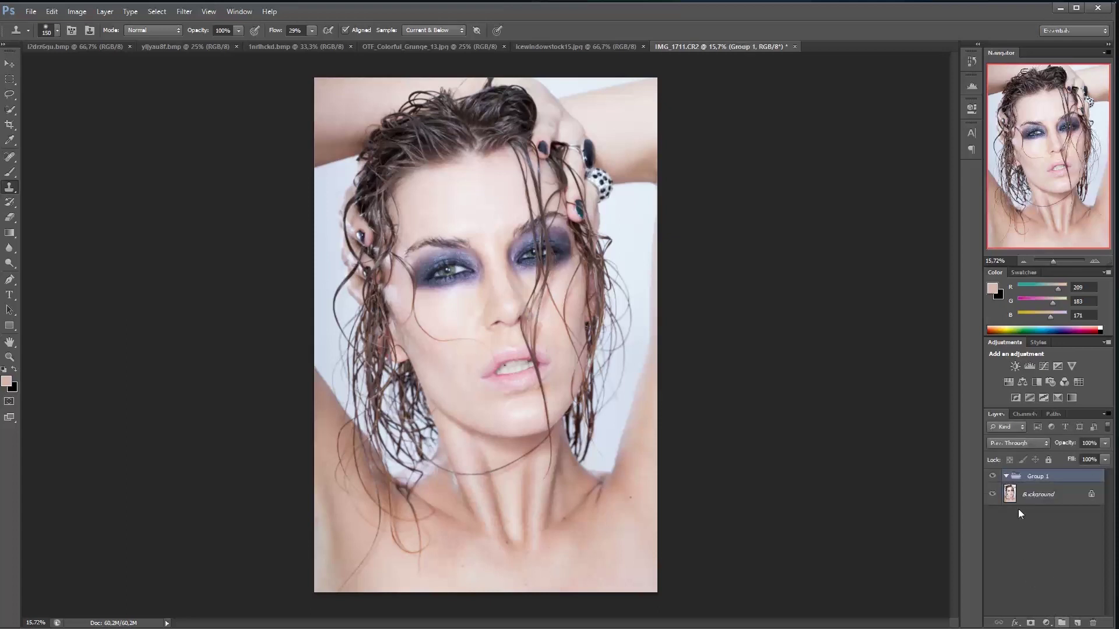
pyautogui.doubleClick(1036, 480)
pyautogui.write('color')
pyautogui.press('Return')
# Add a Hue/Saturation adjustment in the color group, set saturation to -38, and name the layer "desat".
pyautogui.click(1046, 622)
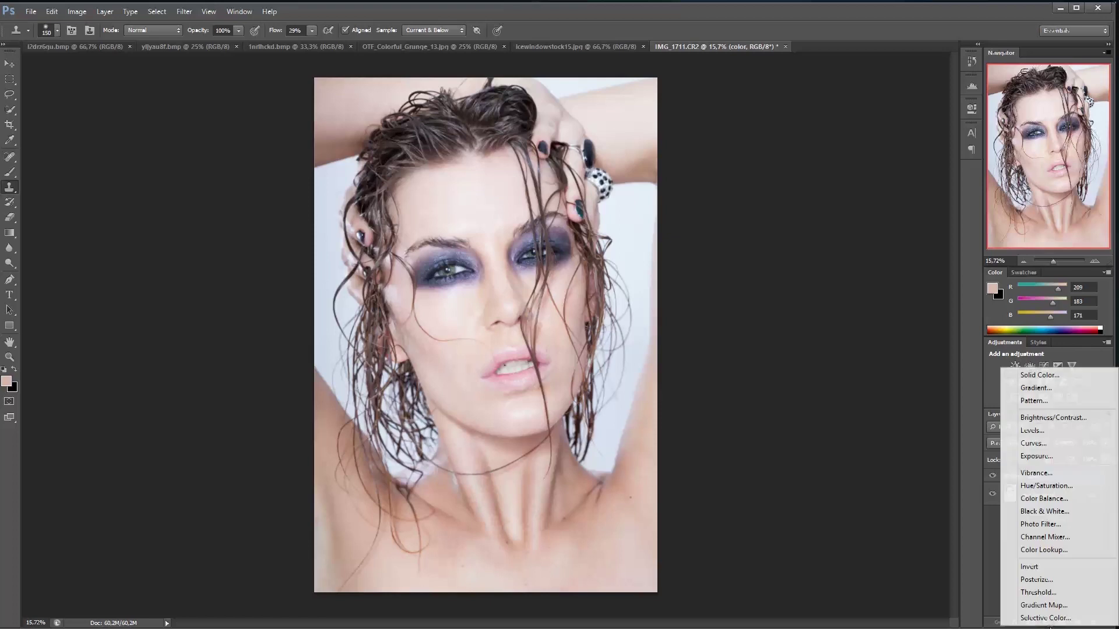
pyautogui.click(1031, 483)
pyautogui.moveTo(869, 205); pyautogui.dragTo(851, 203)
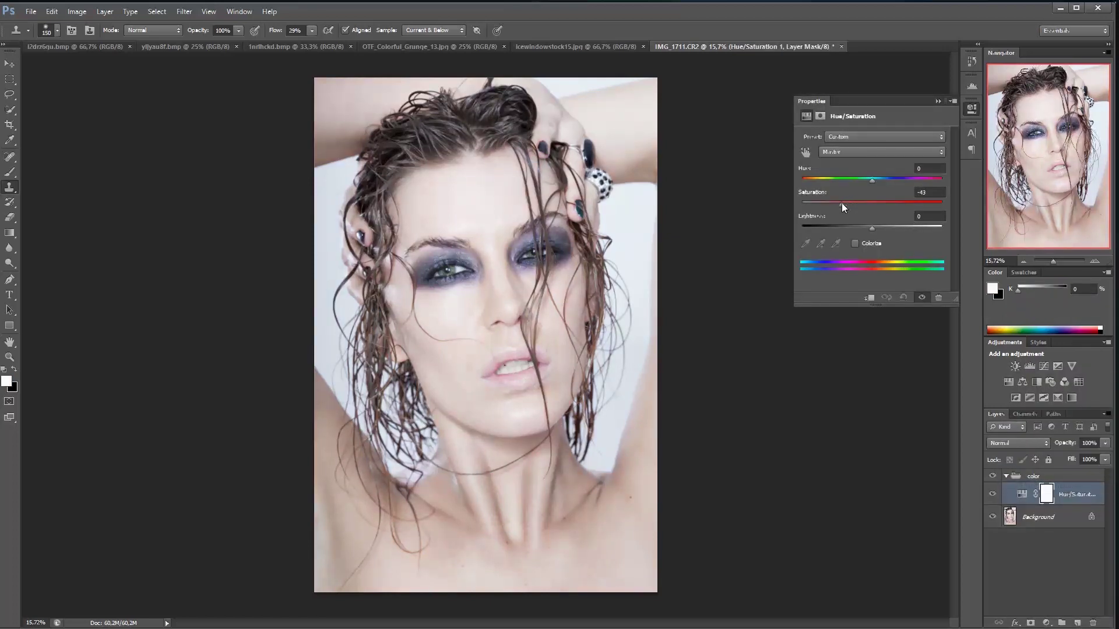
pyautogui.doubleClick(1070, 494)
pyautogui.write('desat')
pyautogui.press('Return')
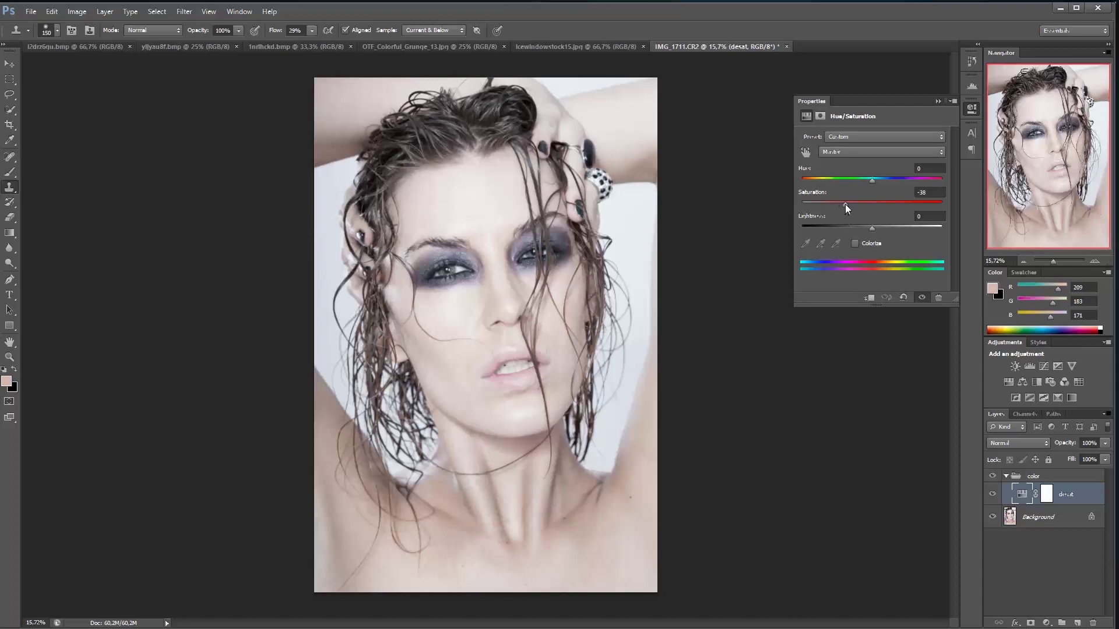
# Add a Color Balance adjustment with midtones set to -31 cyan/red and +29 yellow/blue.
pyautogui.click(1047, 622)
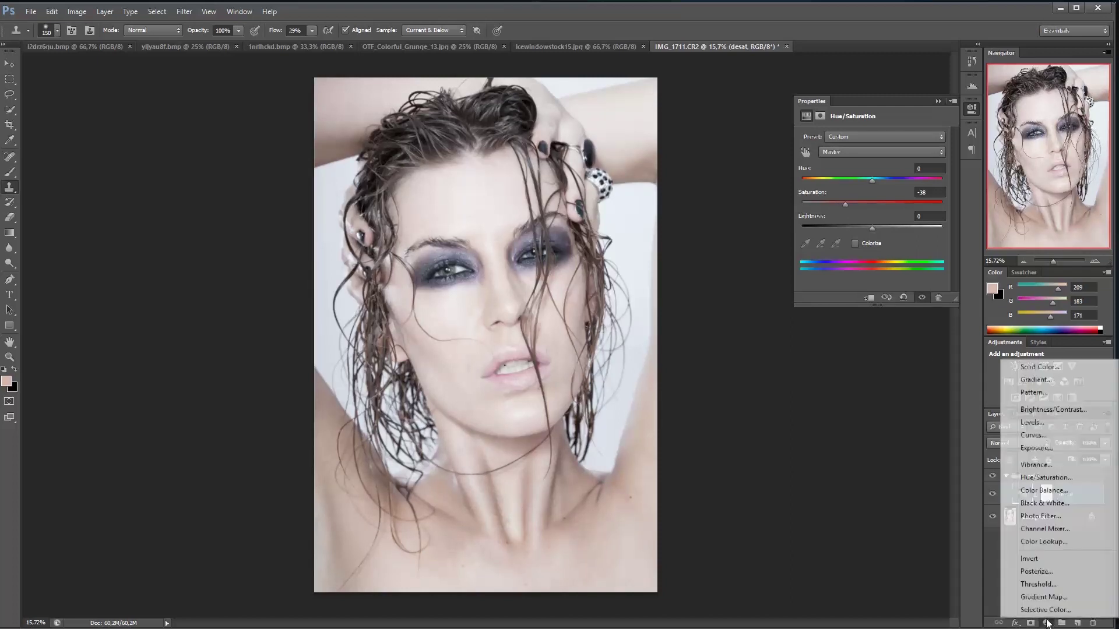
pyautogui.click(1034, 493)
pyautogui.moveTo(853, 163); pyautogui.dragTo(843, 163)
pyautogui.moveTo(854, 203); pyautogui.dragTo(861, 205)
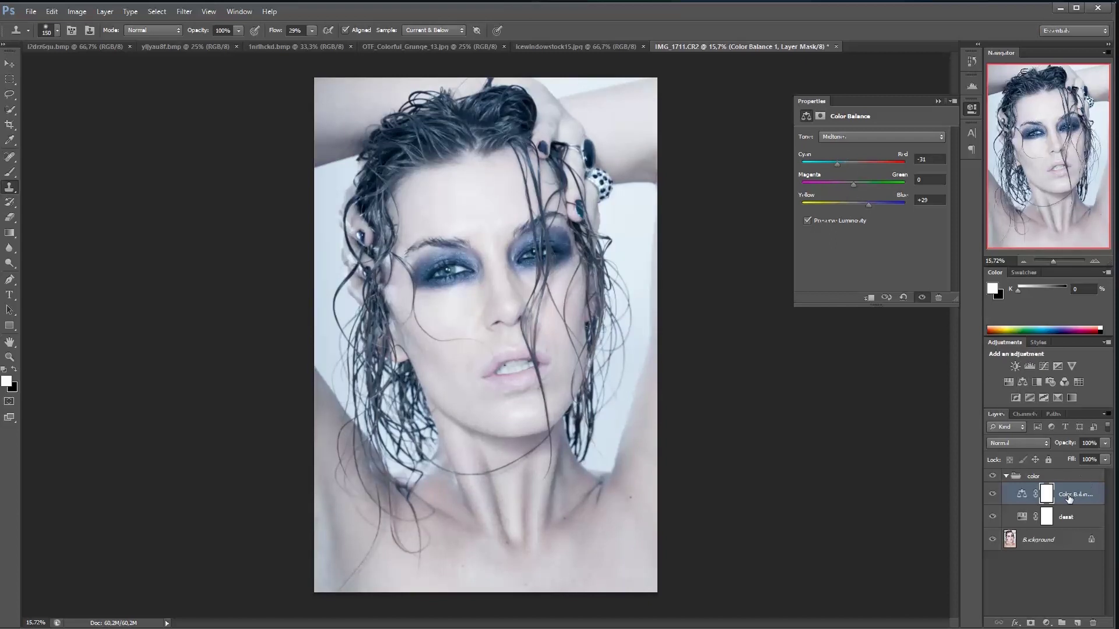
# Rename the Color Balance layer "cold midtones" and slightly reduce its shift towards cyan.
pyautogui.doubleClick(1068, 496)
pyautogui.write('co')
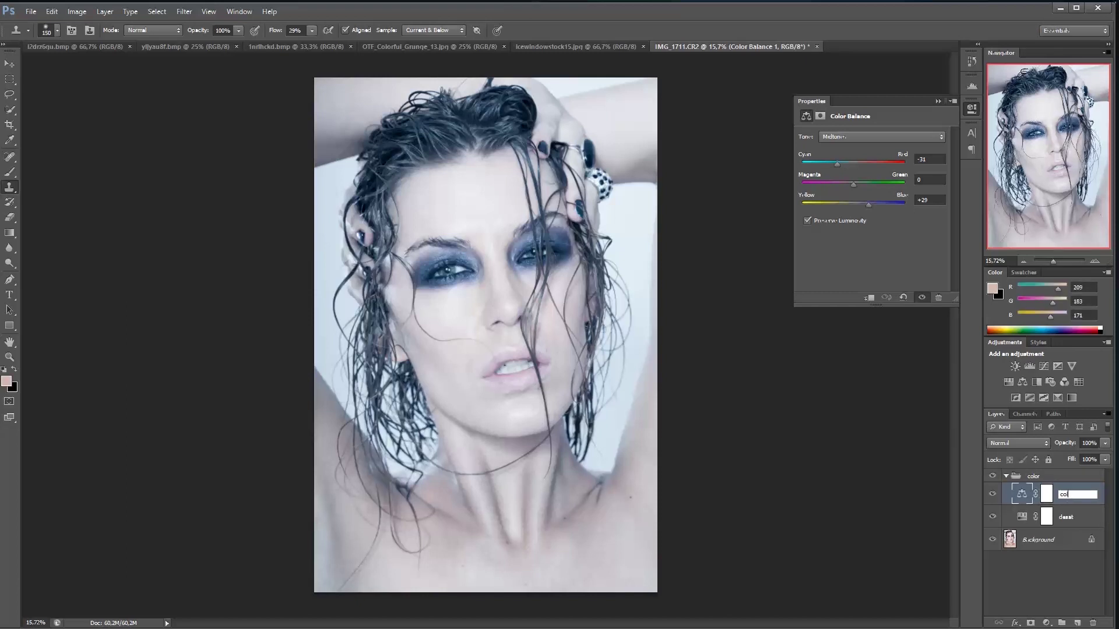
pyautogui.write('ld midtones')
pyautogui.press('Return')
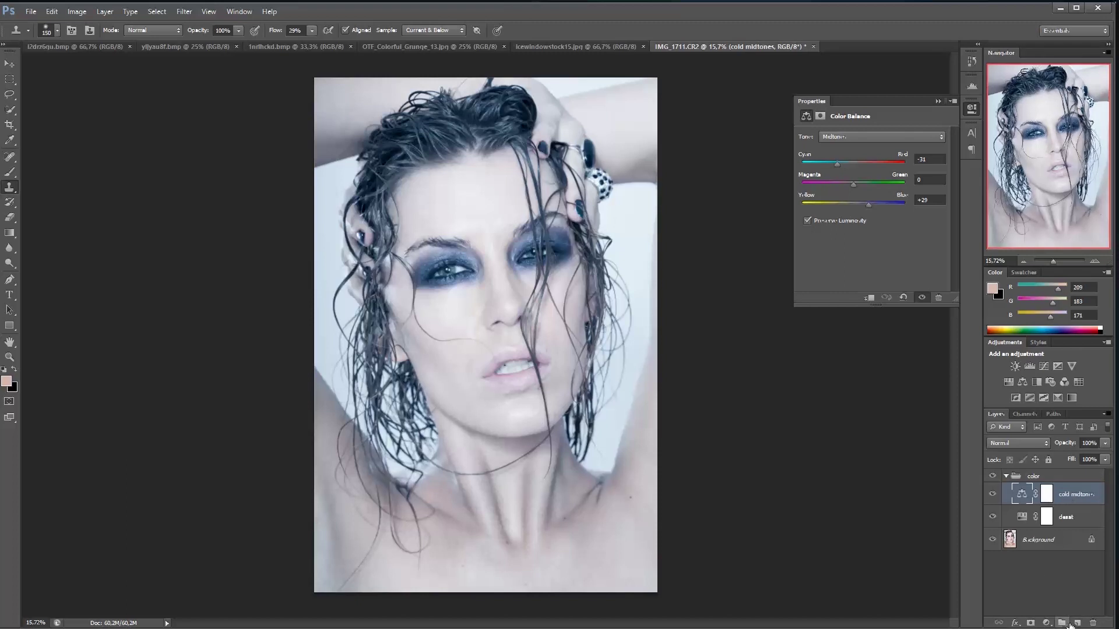
pyautogui.moveTo(838, 163); pyautogui.dragTo(842, 164)
pyautogui.click(935, 99)
# Add a second Color Balance adjustment and shift its shadows towards blue.
pyautogui.click(1046, 623)
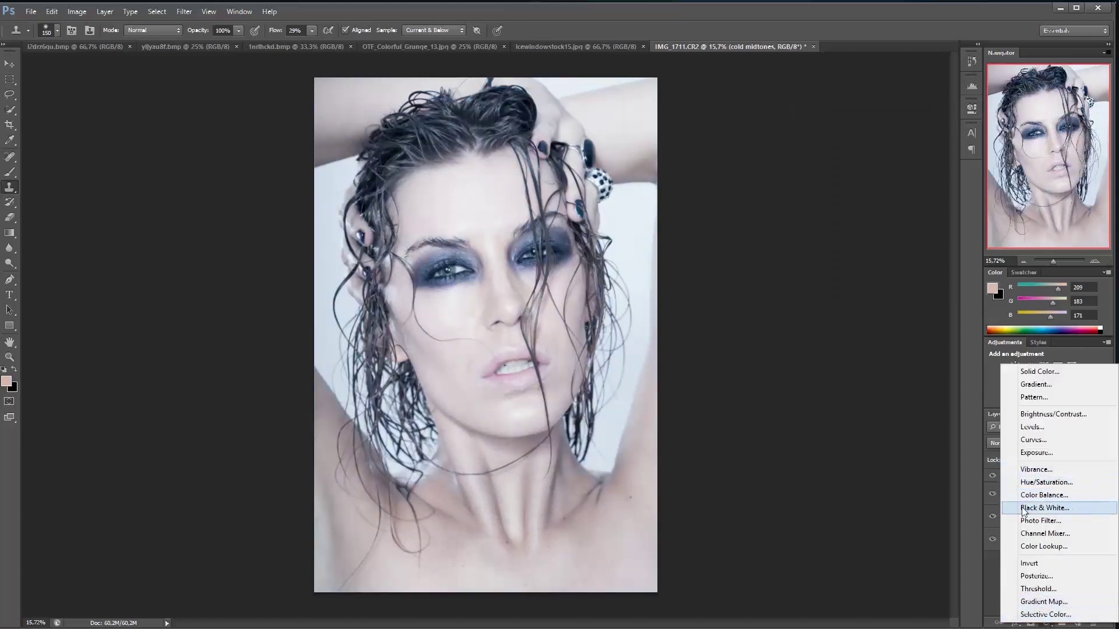
pyautogui.click(1027, 496)
pyautogui.click(836, 138)
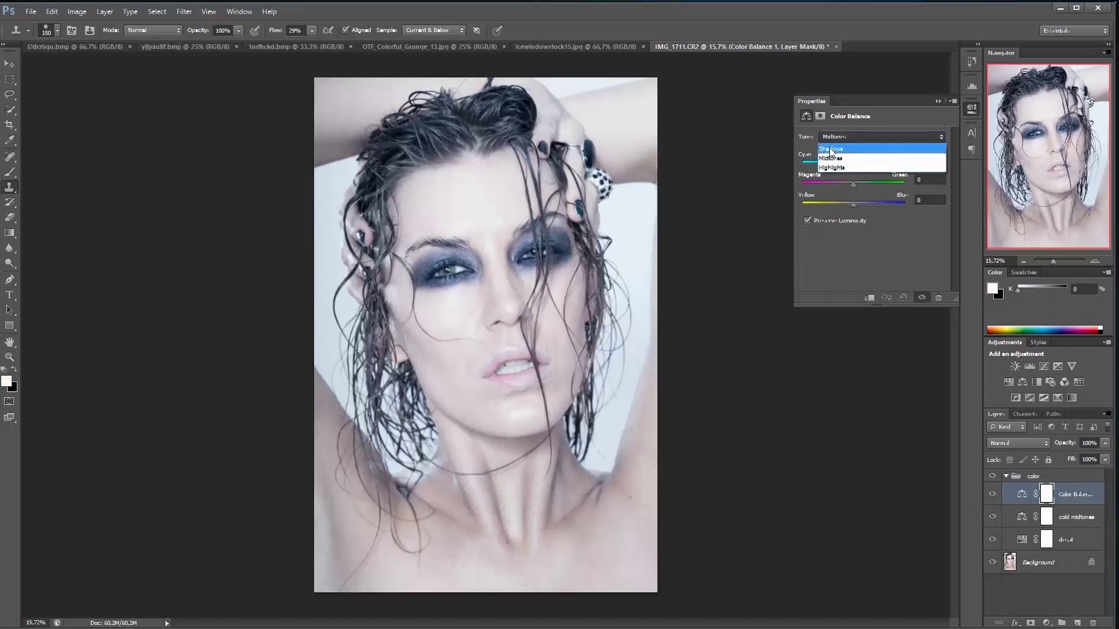
pyautogui.click(829, 149)
pyautogui.moveTo(859, 206); pyautogui.dragTo(859, 205)
pyautogui.click(937, 101)
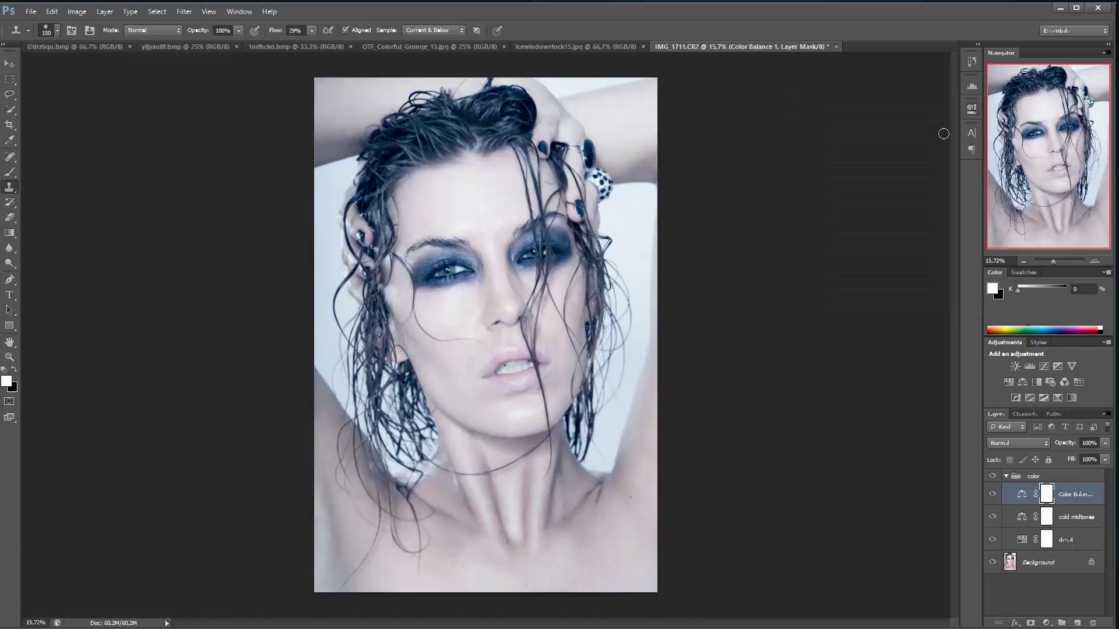
# Rename the second Color Balance layer "cold shadows".
pyautogui.doubleClick(1068, 495)
pyautogui.write('cold shadows')
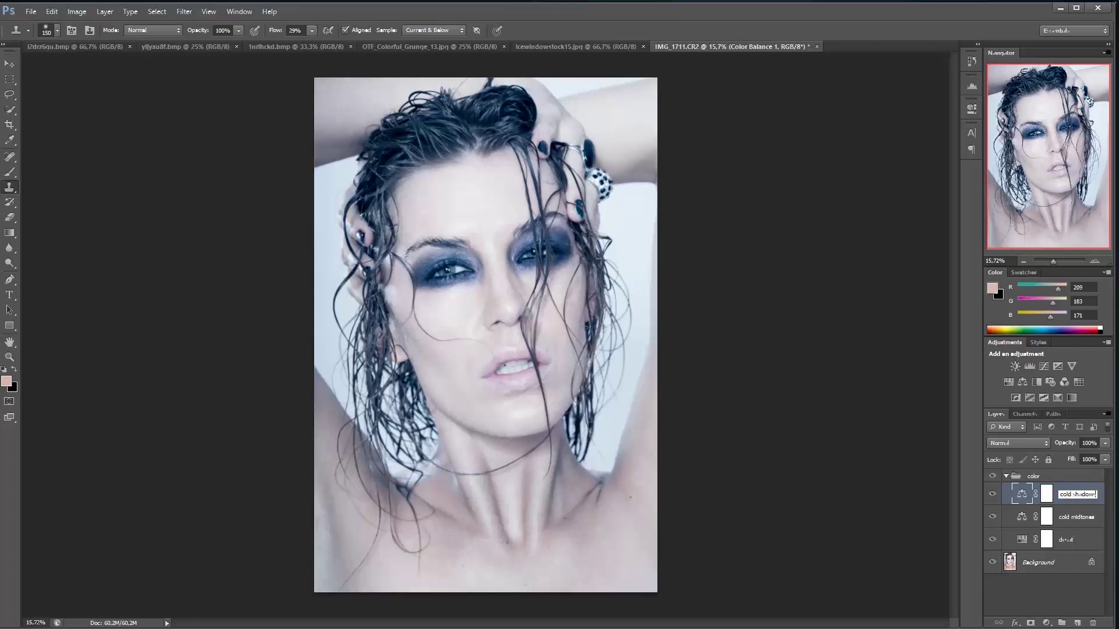
pyautogui.press('Return')
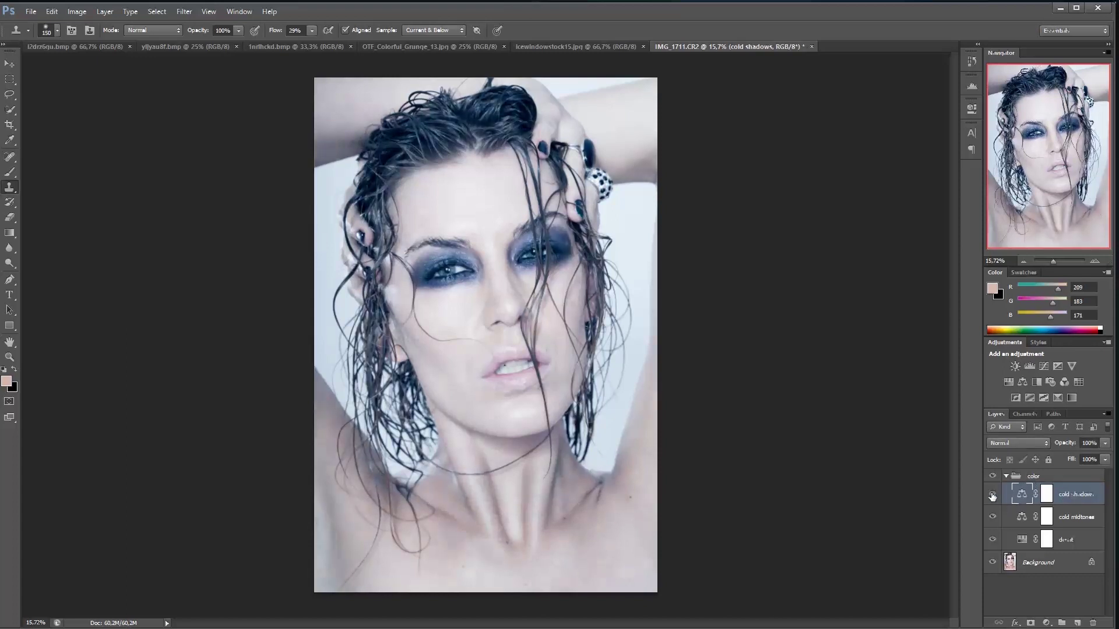
# Compare the open texture images and copy all of OTF_Colorful_Grunge_13.jpg into a texture group beneath the color group in IMG_1711.CR2.
pyautogui.moveTo(1049, 264); pyautogui.dragTo(1054, 260)
pyautogui.click(166, 47)
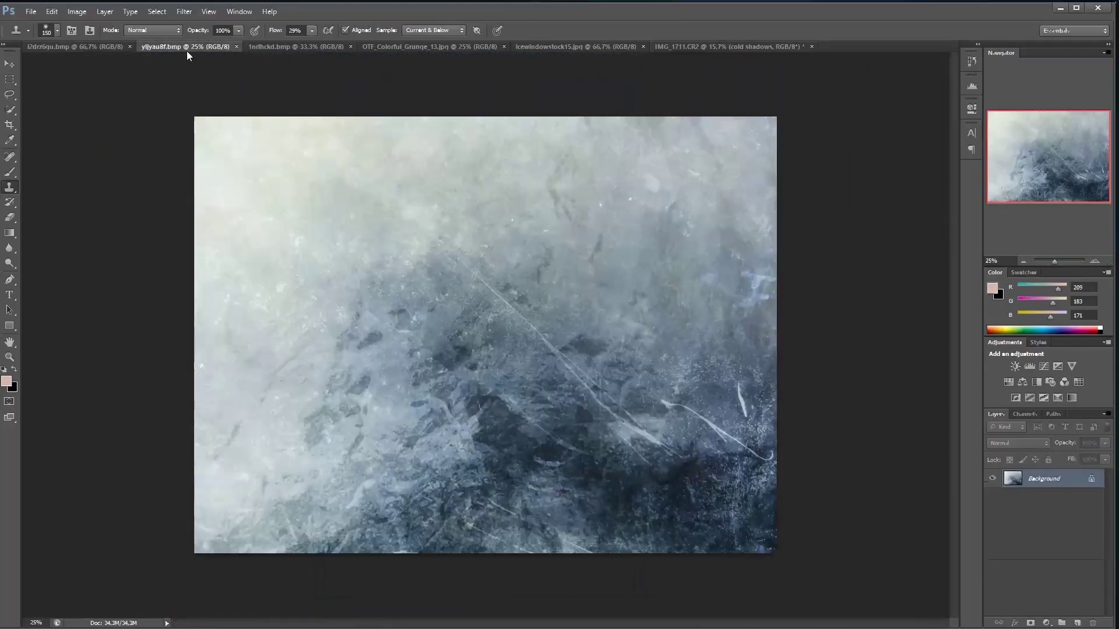
pyautogui.click(60, 45)
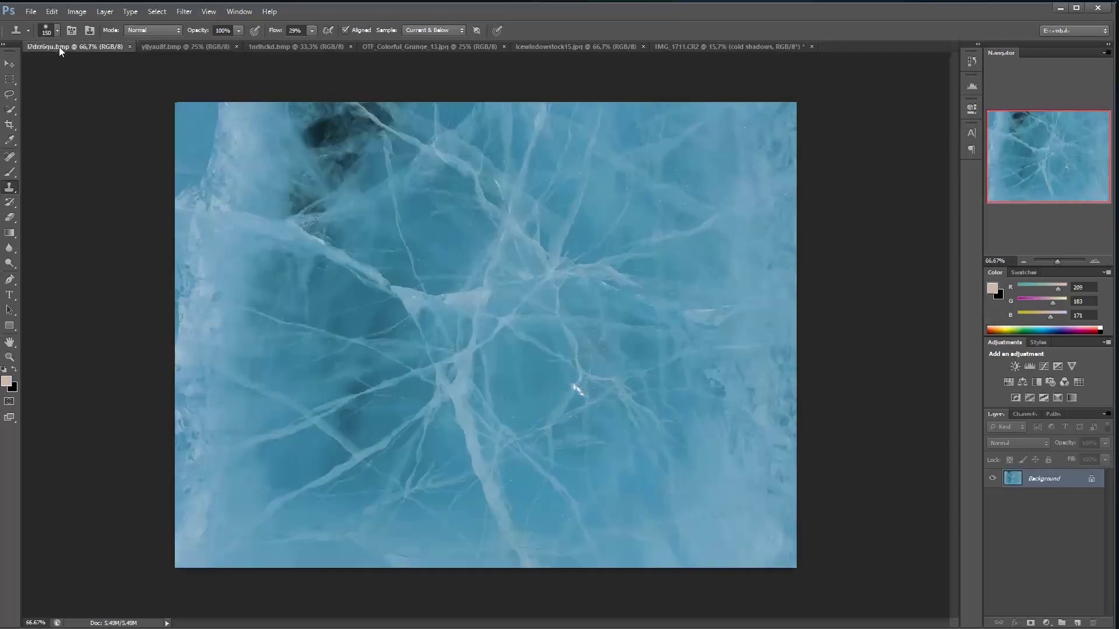
pyautogui.click(281, 48)
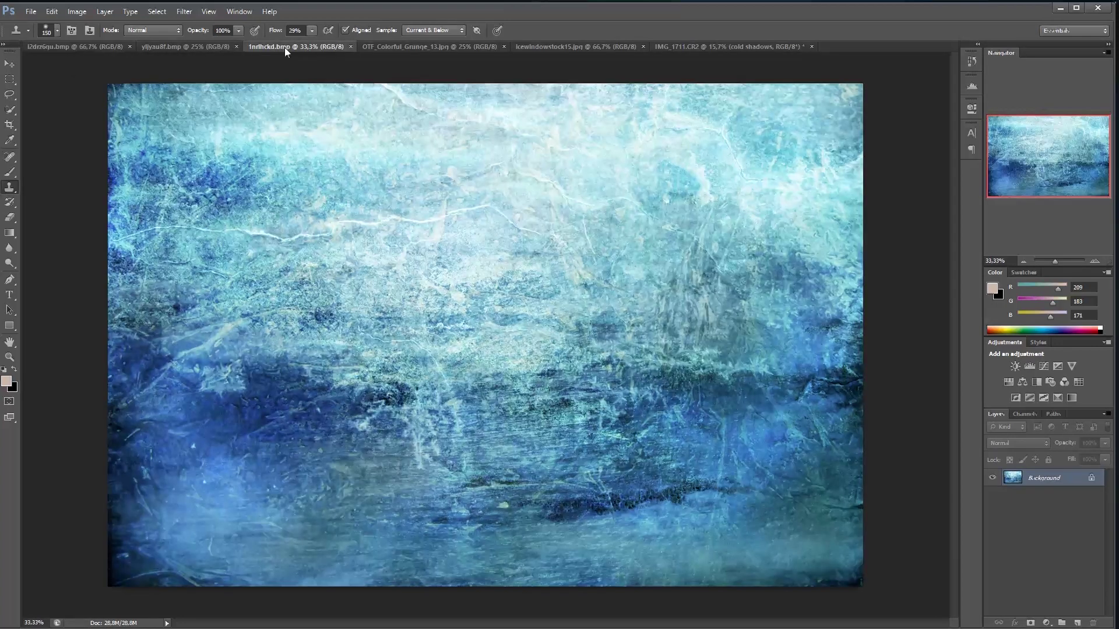
pyautogui.click(392, 46)
pyautogui.click(556, 48)
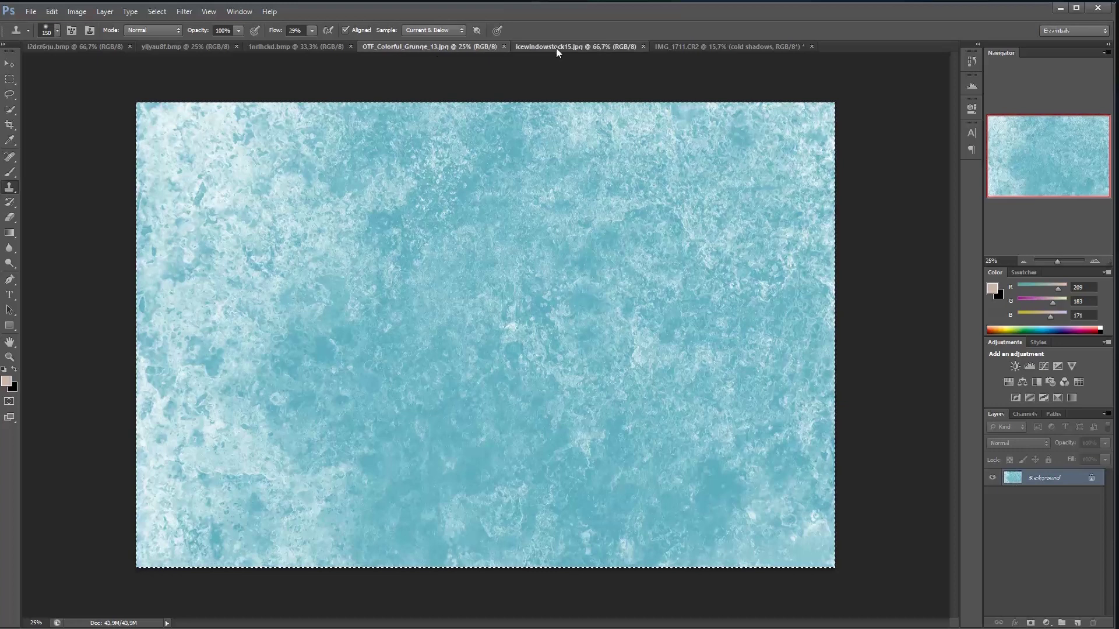
pyautogui.click(424, 45)
pyautogui.hotkey('ctrl', 'a')
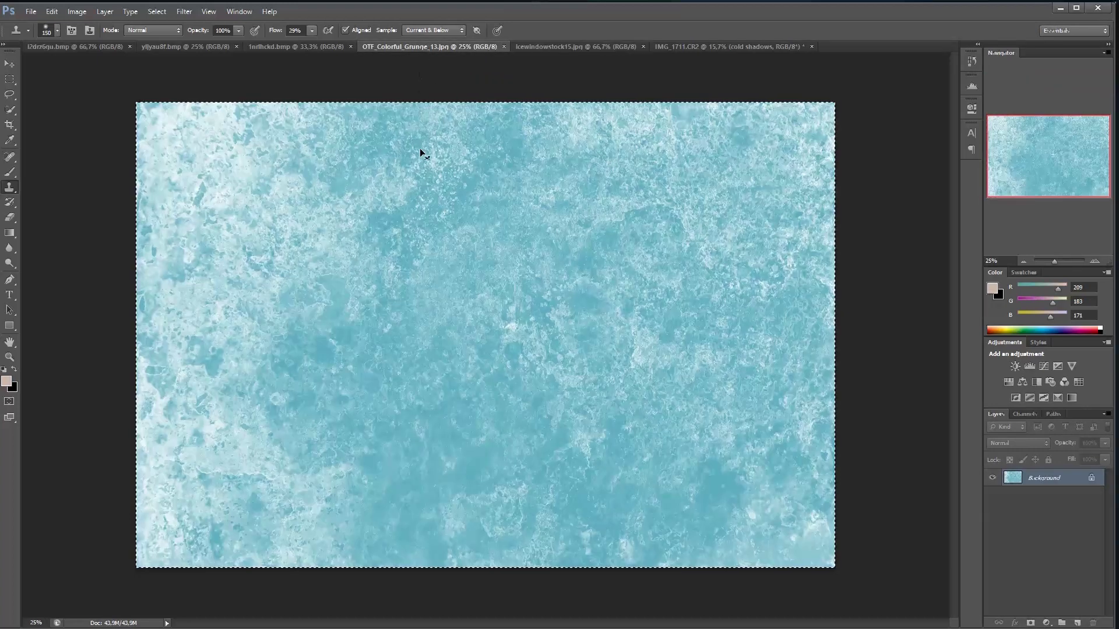
pyautogui.click(731, 46)
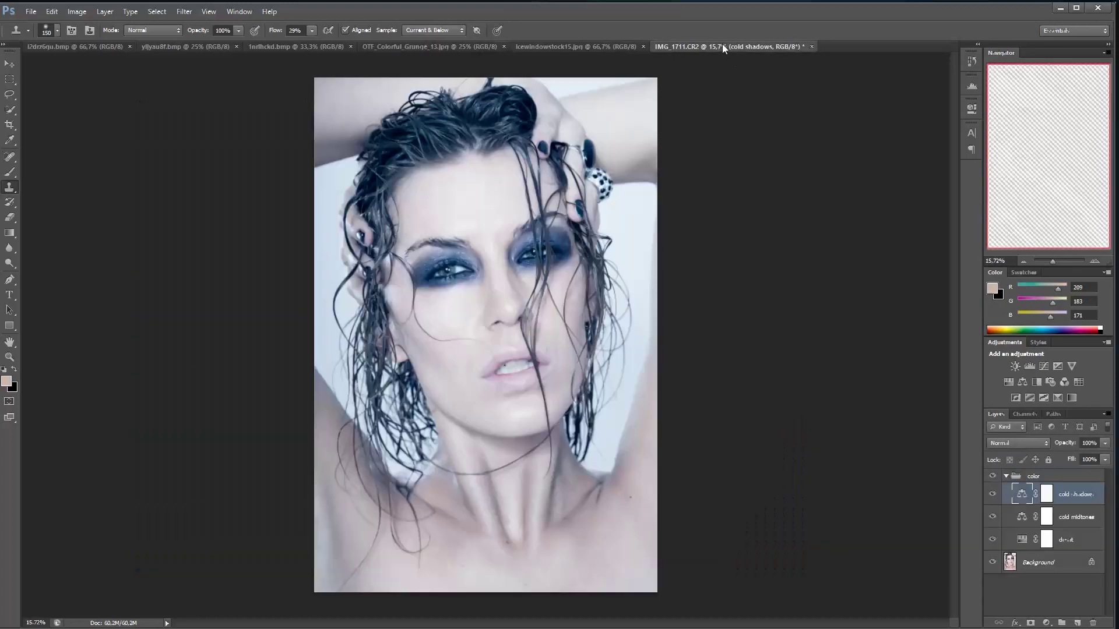
pyautogui.hotkey('ctrl', 'v')
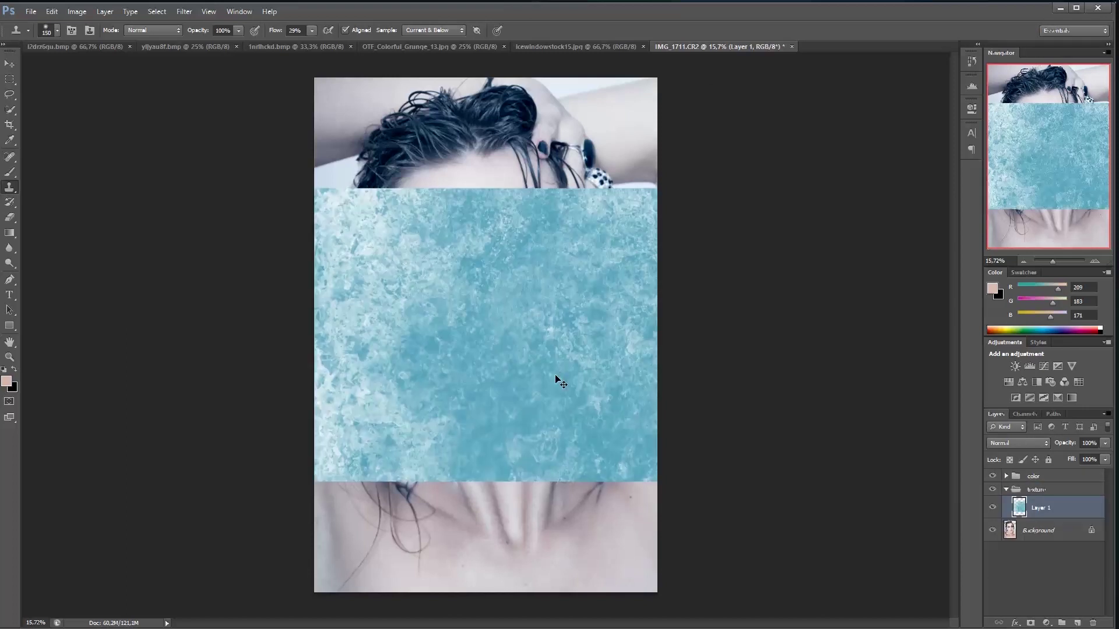
# Rotate the pasted texture by about -105°, position it over the face, and lower its opacity to 79%.
pyautogui.hotkey('ctrl', 't')
pyautogui.moveTo(188, 181); pyautogui.dragTo(504, 541)
pyautogui.moveTo(440, 408); pyautogui.dragTo(396, 360)
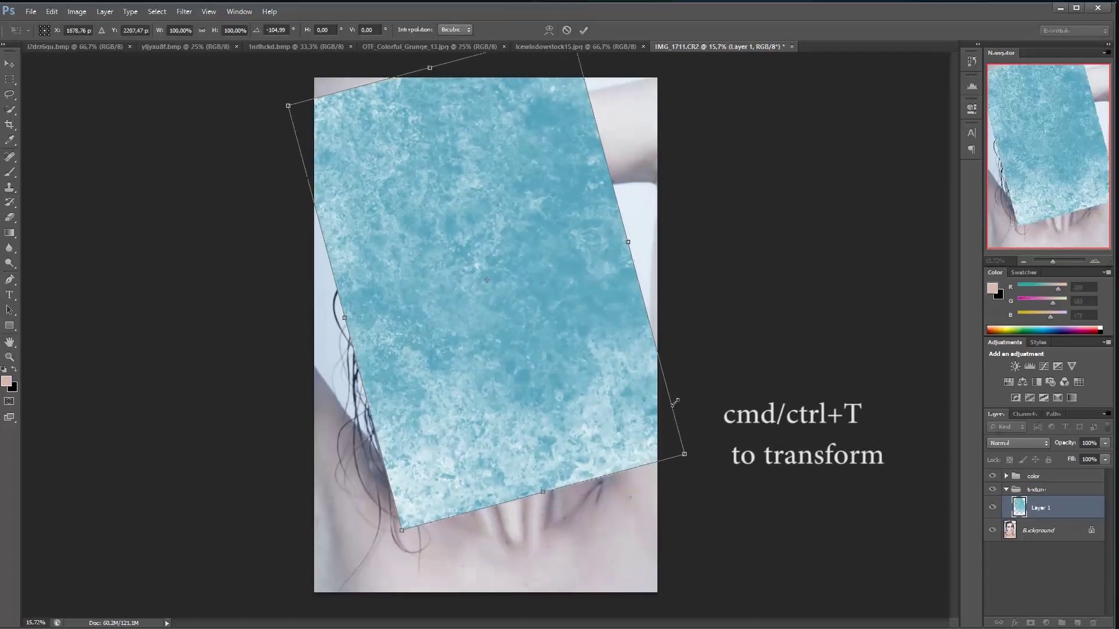
pyautogui.moveTo(1066, 445); pyautogui.dragTo(1055, 446)
# Warp the texture so its lower corners and right edge follow the chin, jaw and side of the face.
pyautogui.rightClick(504, 421)
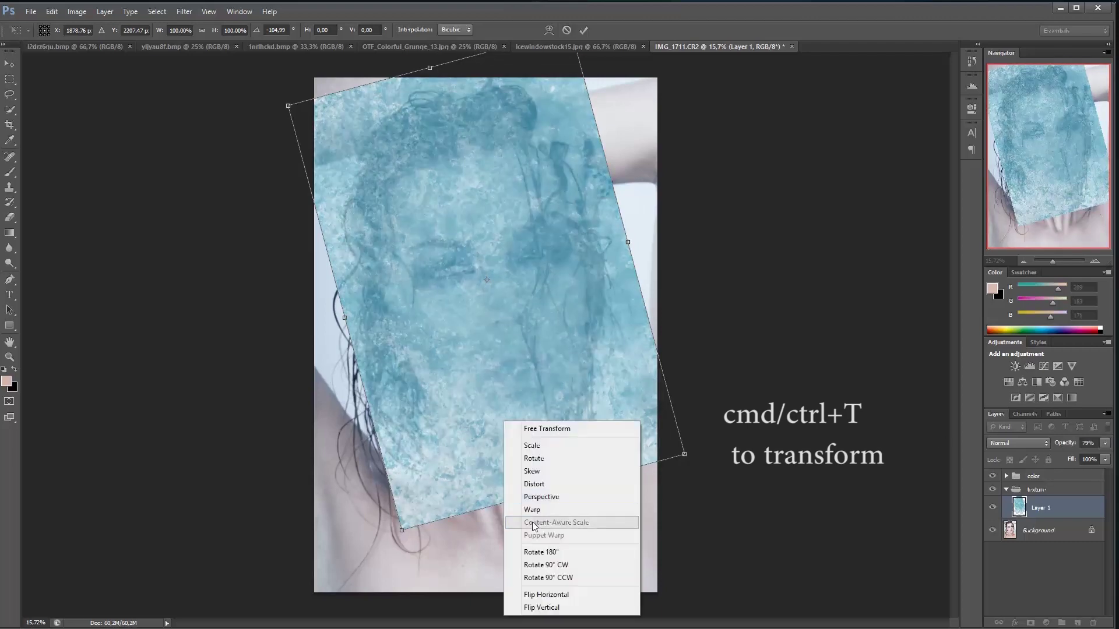
pyautogui.click(531, 509)
pyautogui.moveTo(402, 530); pyautogui.dragTo(435, 464)
pyautogui.moveTo(496, 505); pyautogui.dragTo(491, 466)
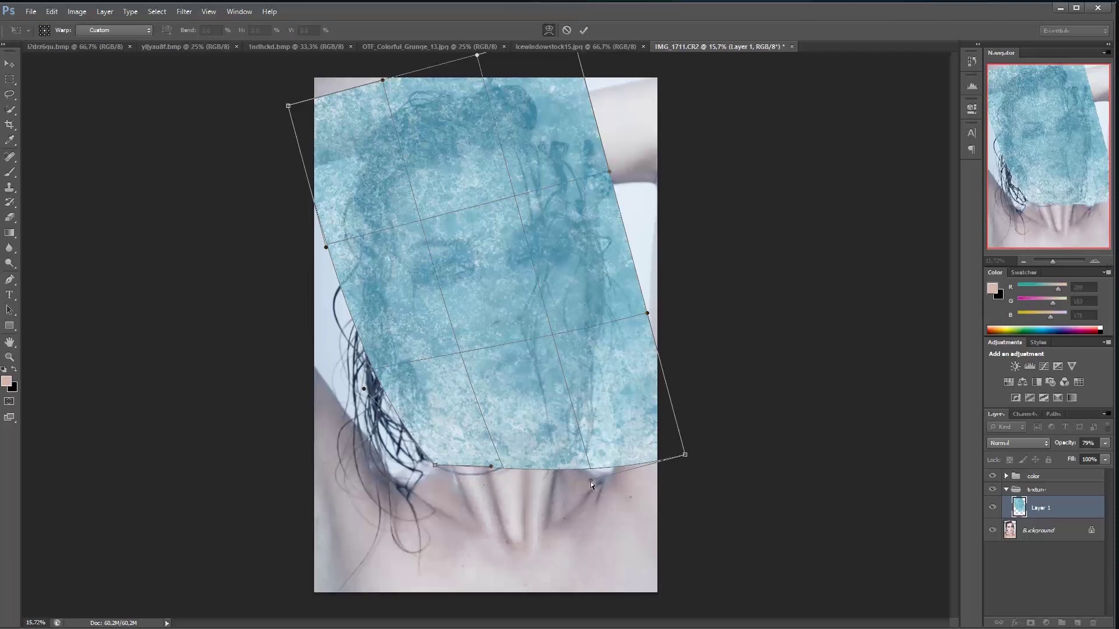
pyautogui.moveTo(590, 482); pyautogui.dragTo(566, 442)
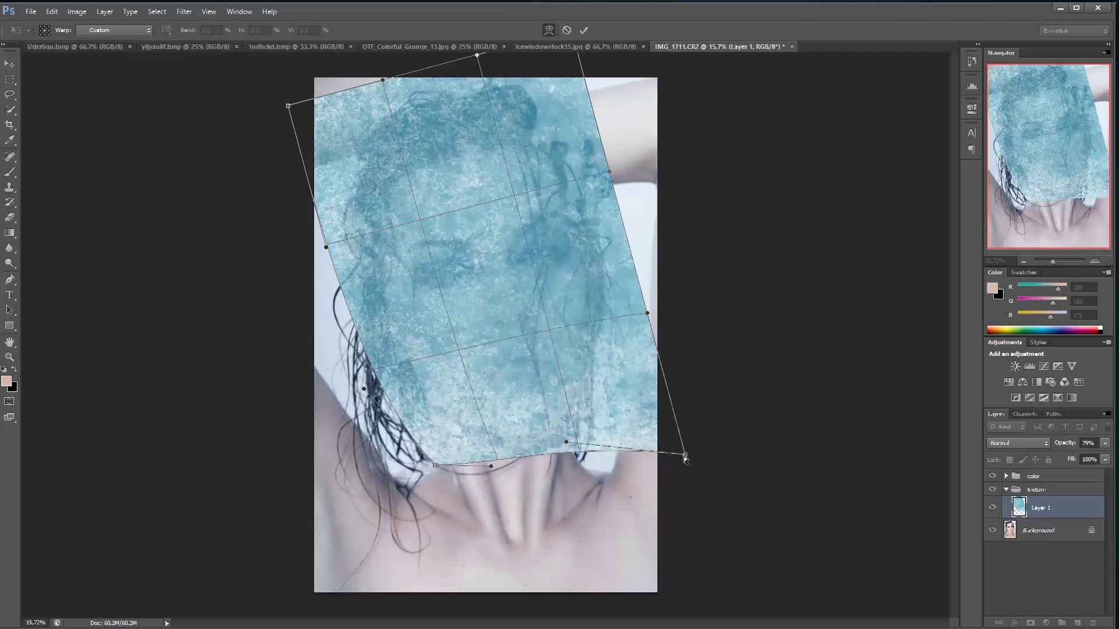
pyautogui.moveTo(686, 459); pyautogui.dragTo(582, 425)
pyautogui.moveTo(647, 313); pyautogui.dragTo(611, 316)
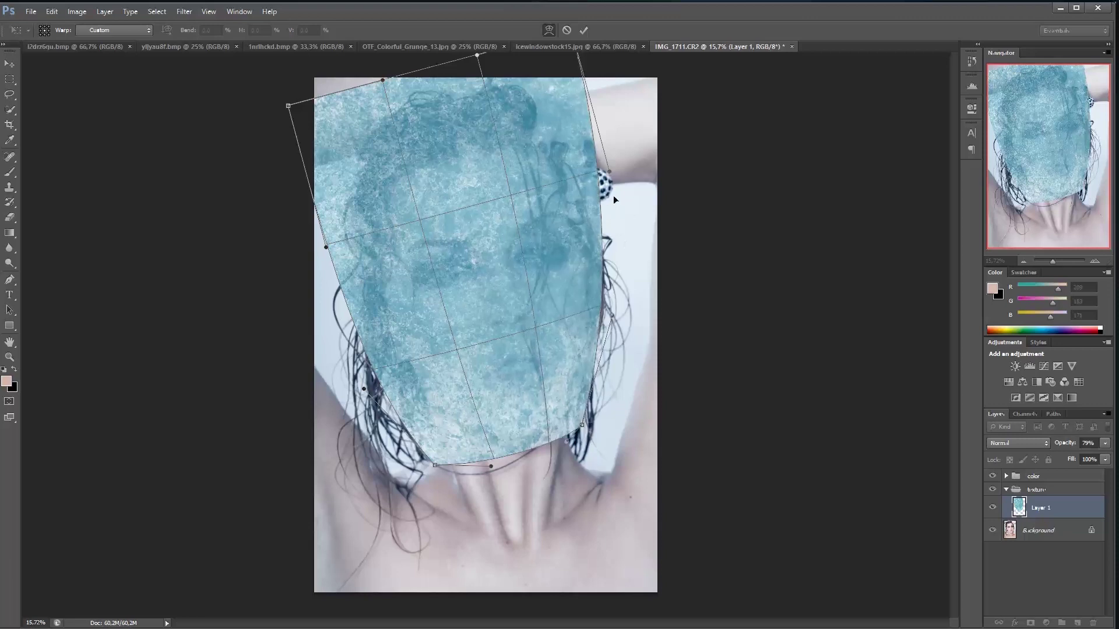
pyautogui.moveTo(608, 171); pyautogui.dragTo(592, 173)
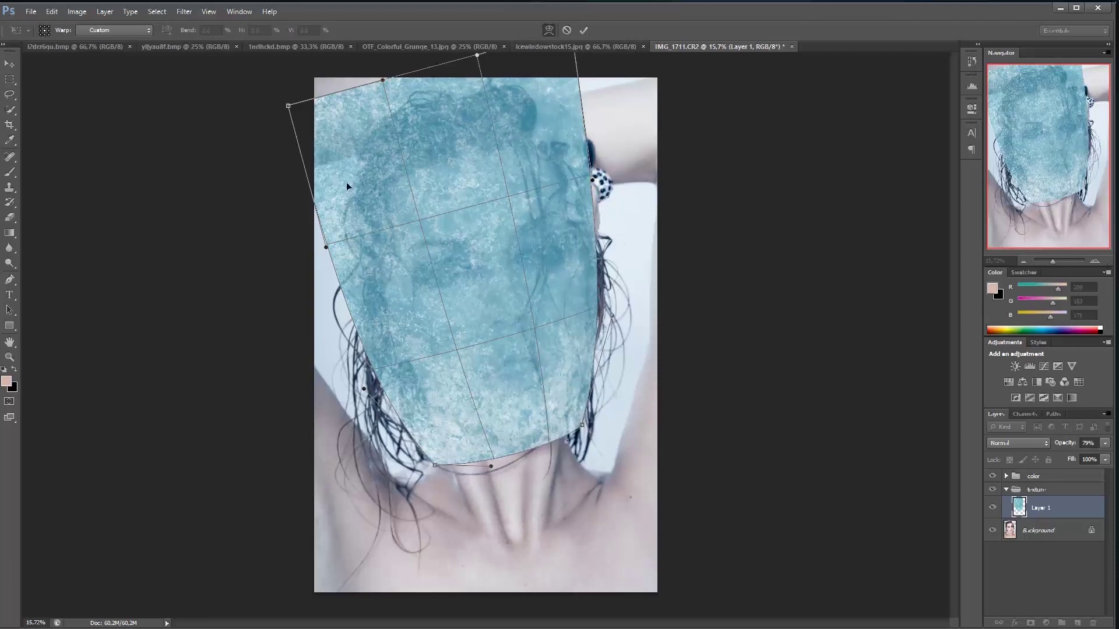
# Warp the texture's upper corners and left edge to follow the head's outline, and apply the transformation.
pyautogui.moveTo(1052, 261); pyautogui.dragTo(1051, 259)
pyautogui.moveTo(537, 152); pyautogui.dragTo(400, 221)
pyautogui.moveTo(379, 282); pyautogui.dragTo(396, 283)
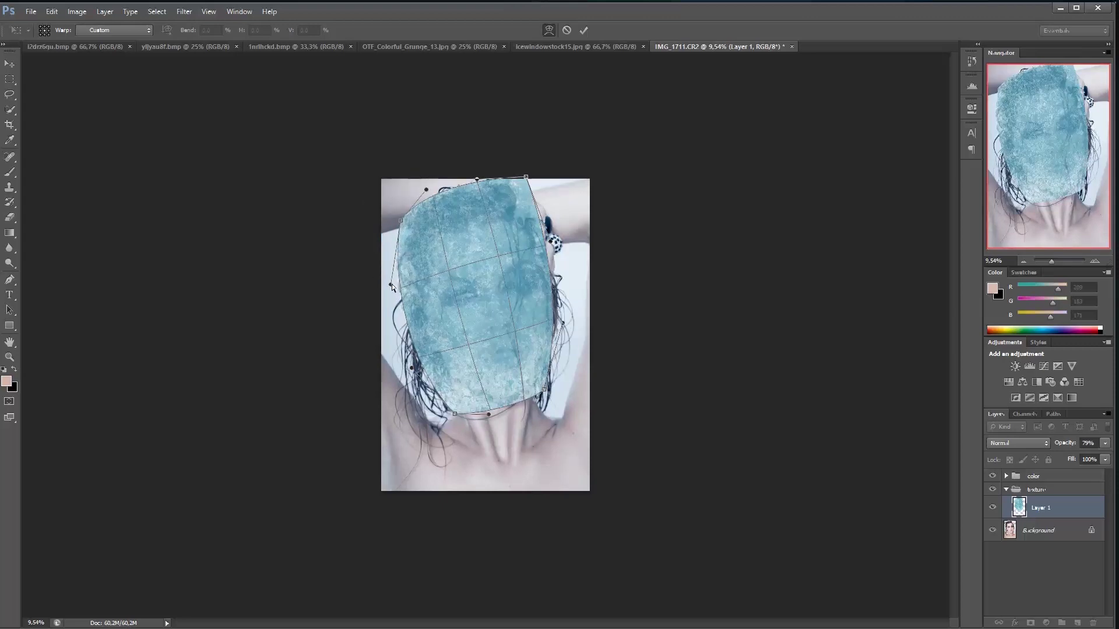
pyautogui.moveTo(406, 371); pyautogui.dragTo(418, 360)
pyautogui.moveTo(526, 177); pyautogui.dragTo(521, 191)
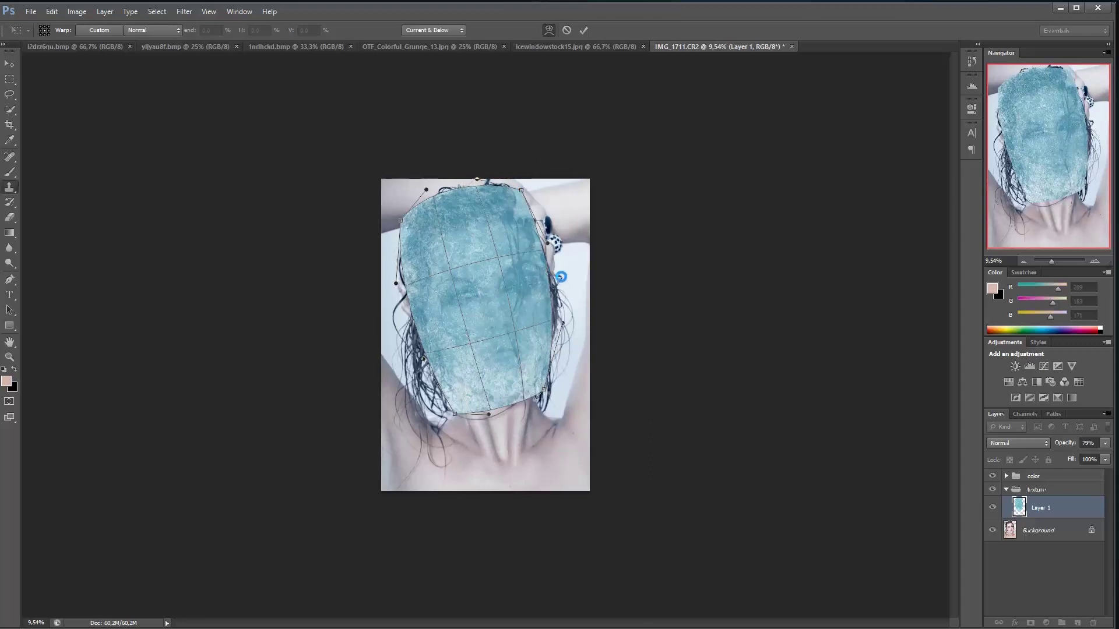
pyautogui.press('Return')
# Step through blend modes for the warped texture layer and set it to Hard Light at 100% opacity.
pyautogui.moveTo(1051, 260); pyautogui.dragTo(1053, 257)
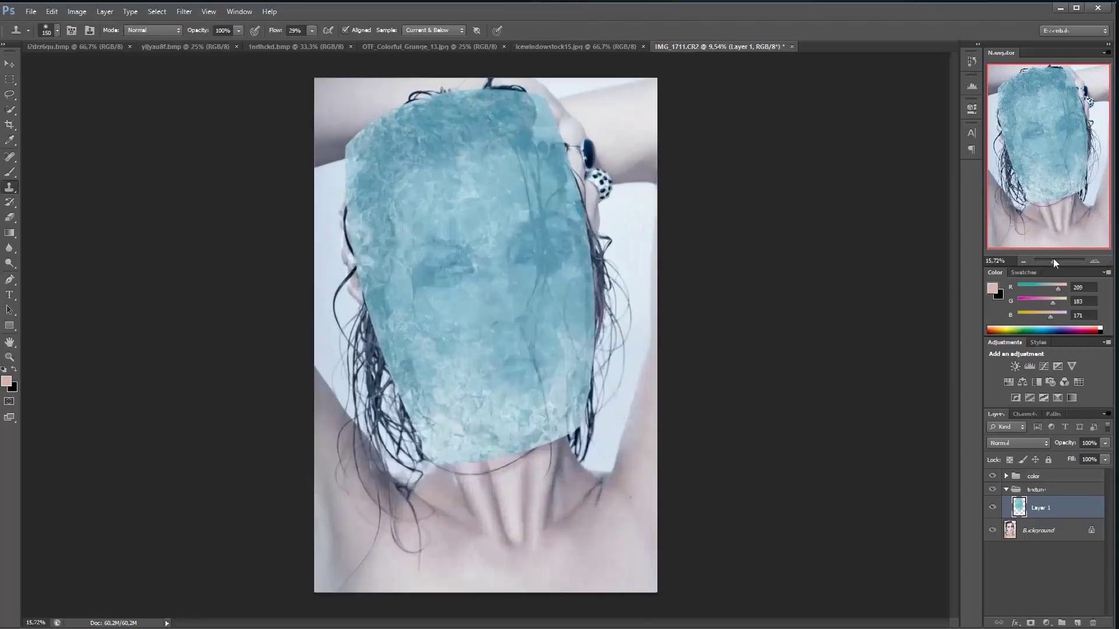
pyautogui.click(1007, 443)
pyautogui.click(1008, 438)
pyautogui.press('Down')
pyautogui.press('Down')
pyautogui.press('Down')
pyautogui.press('Down')
pyautogui.press('Down')
pyautogui.press('Down')
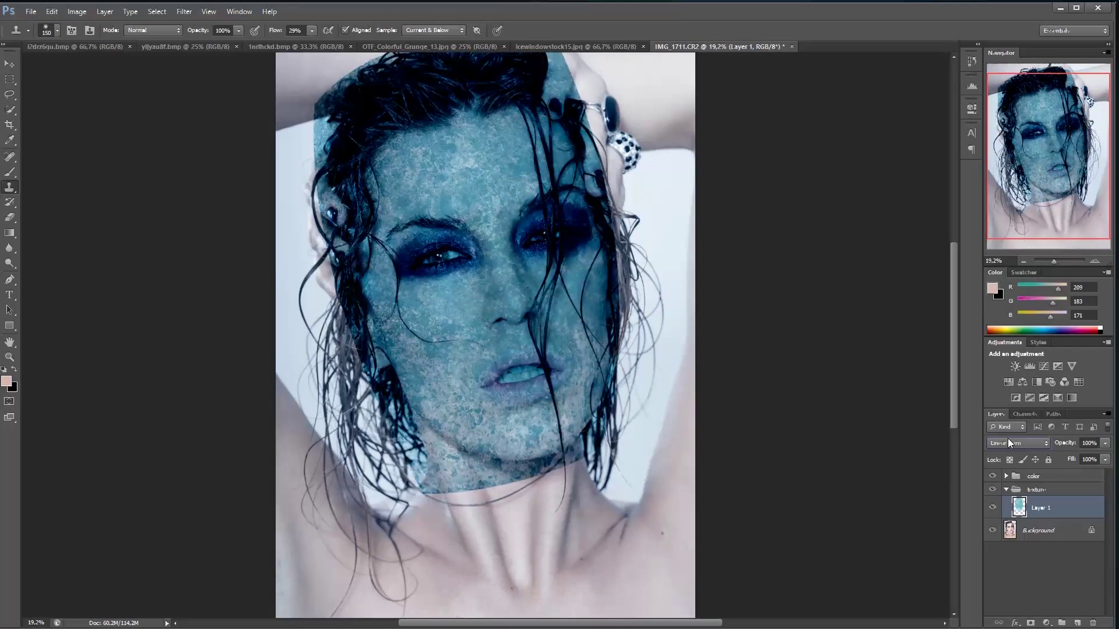
pyautogui.press('Down')
pyautogui.press('Down')
pyautogui.press('Down')
pyautogui.press('Down')
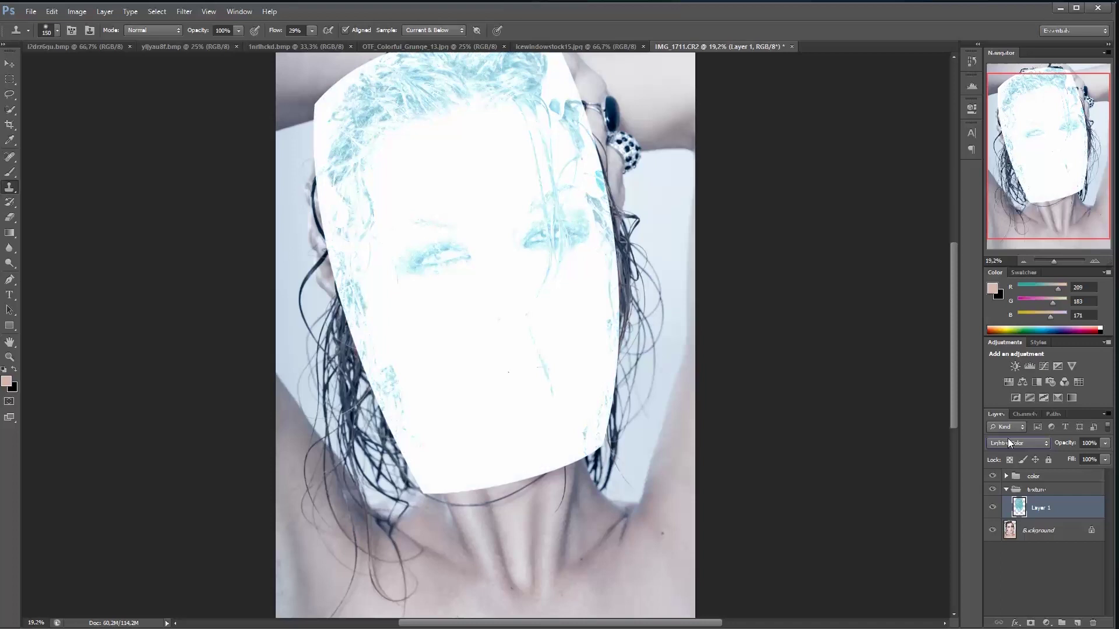
pyautogui.press('Down')
pyautogui.press('Down')
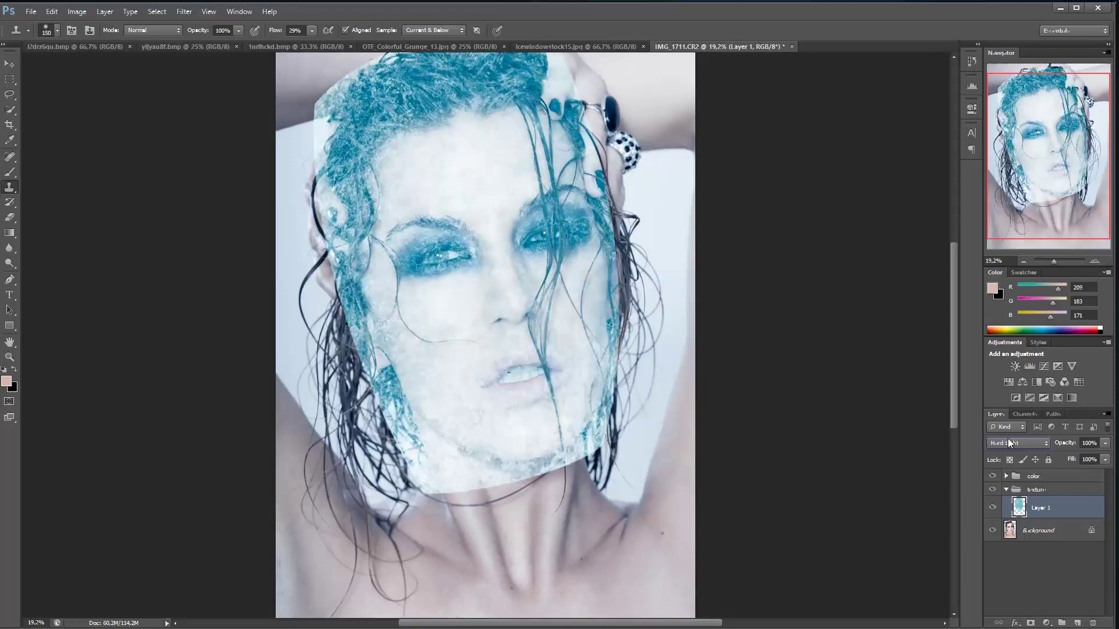
pyautogui.press('Down')
pyautogui.press('Up')
# Try further blend modes through Subtract on the texture layer.
pyautogui.click(999, 446)
pyautogui.click(999, 446)
pyautogui.press('Down')
pyautogui.press('Down')
pyautogui.press('Down')
pyautogui.press('Down')
pyautogui.press('Down')
pyautogui.press('Down')
pyautogui.press('Down')
pyautogui.click(999, 447)
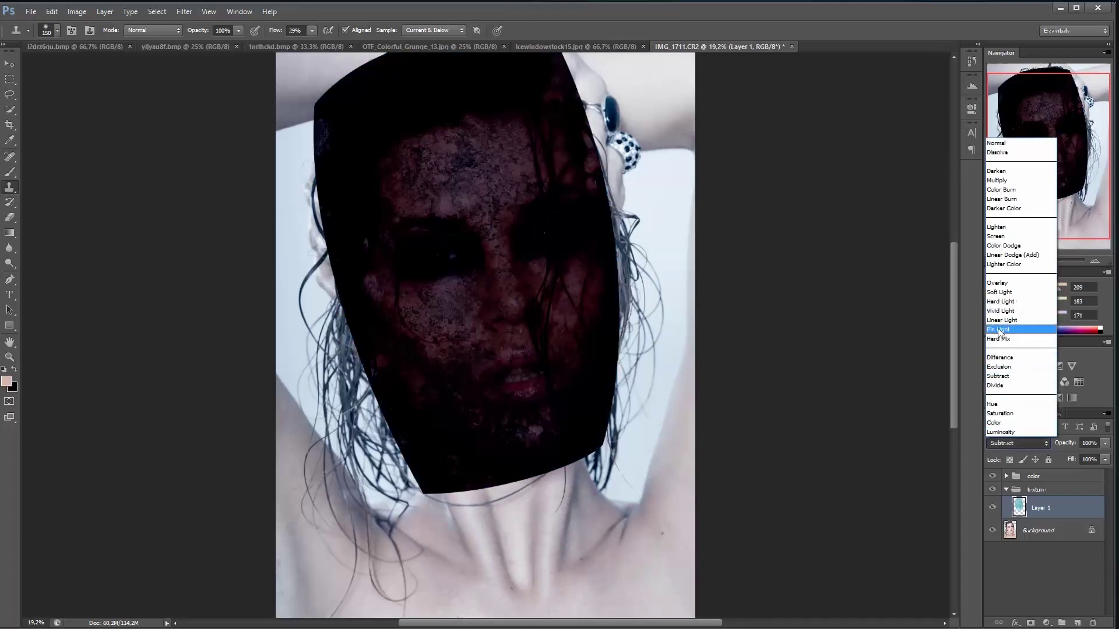
# Set the texture layer's blend mode to Hard Light and toggle its visibility to compare the effect.
pyautogui.click(998, 302)
pyautogui.click(993, 508)
pyautogui.click(992, 507)
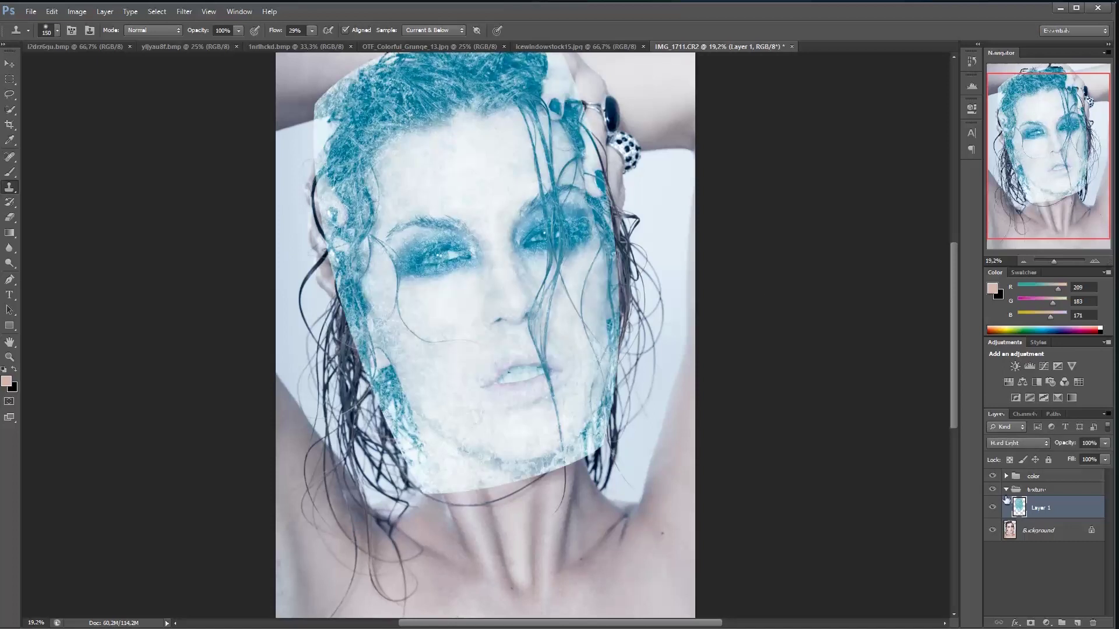
# Desaturate the face texture layer by about half with a Hue/Saturation adjustment.
pyautogui.click(76, 11)
pyautogui.moveTo(103, 41)
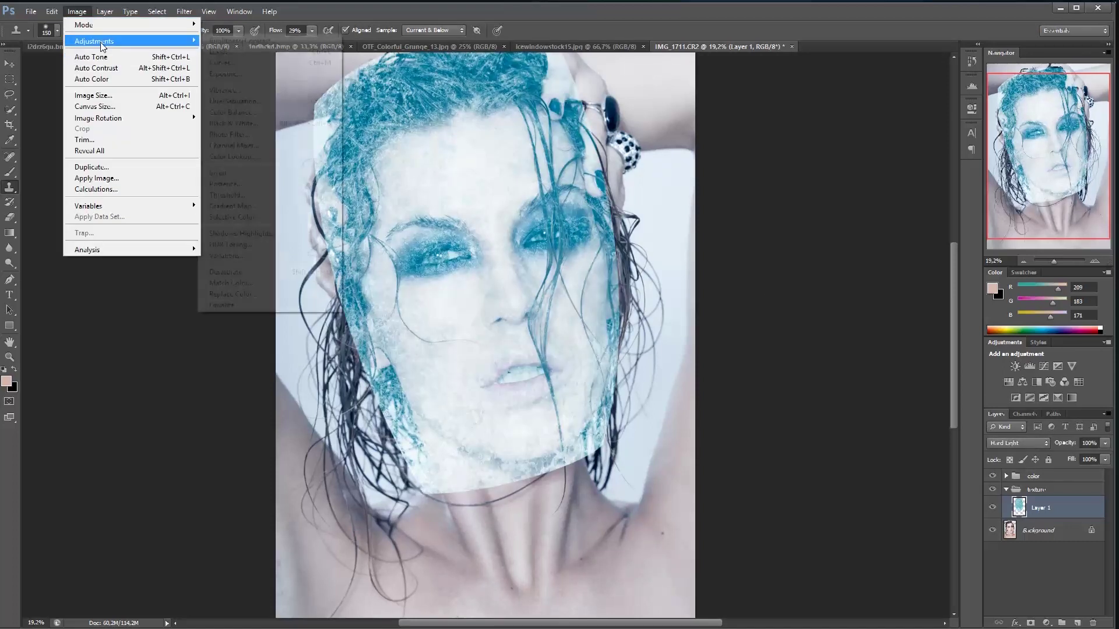
pyautogui.click(247, 100)
pyautogui.moveTo(766, 363); pyautogui.dragTo(779, 362)
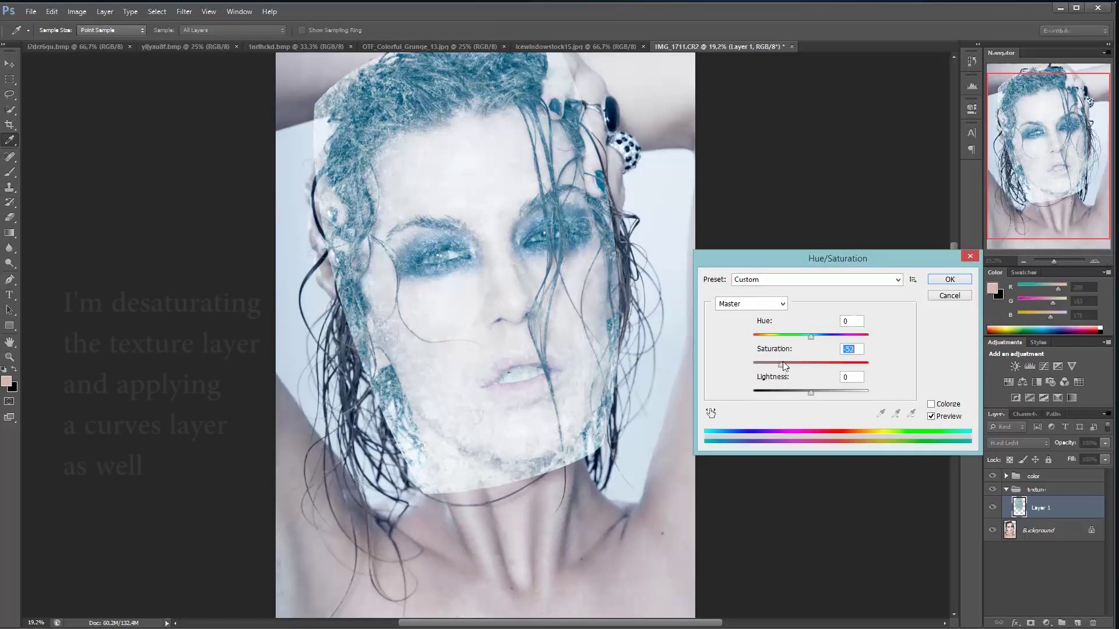
pyautogui.click(940, 282)
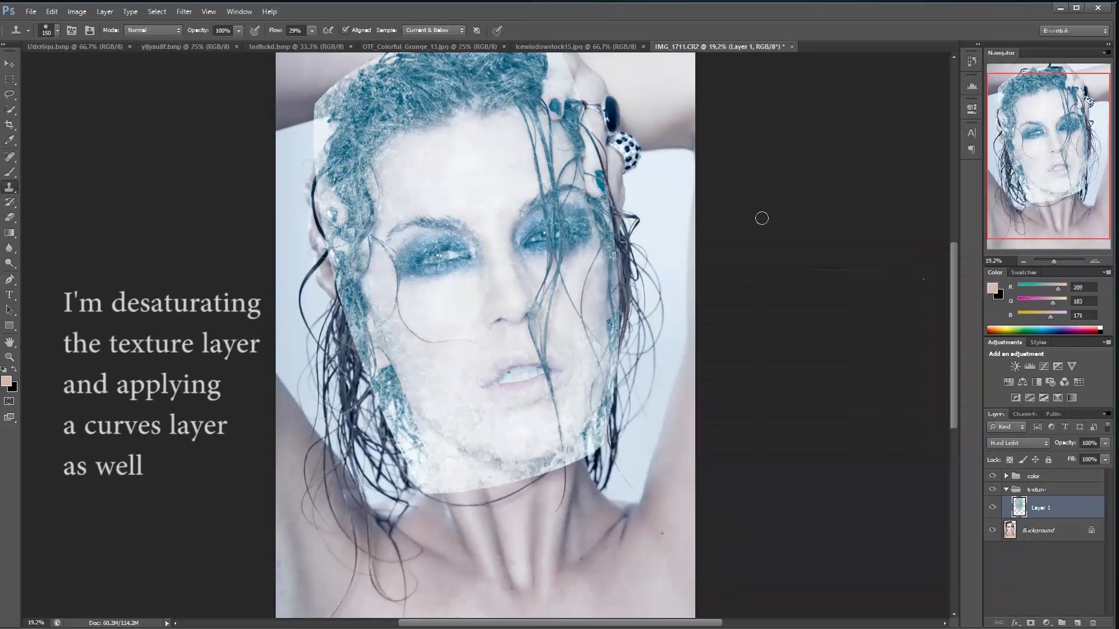
# Darken the texture layer with Curves, lowering the shadows and mapping upper midtone input 167 to output 141.
pyautogui.click(77, 11)
pyautogui.moveTo(92, 42)
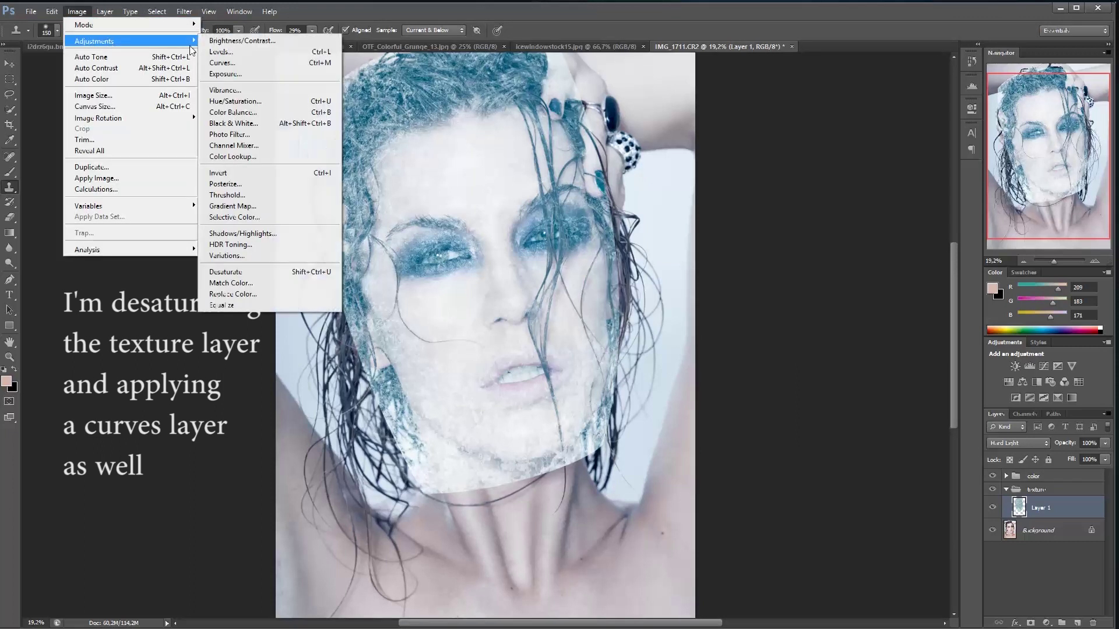
pyautogui.click(254, 61)
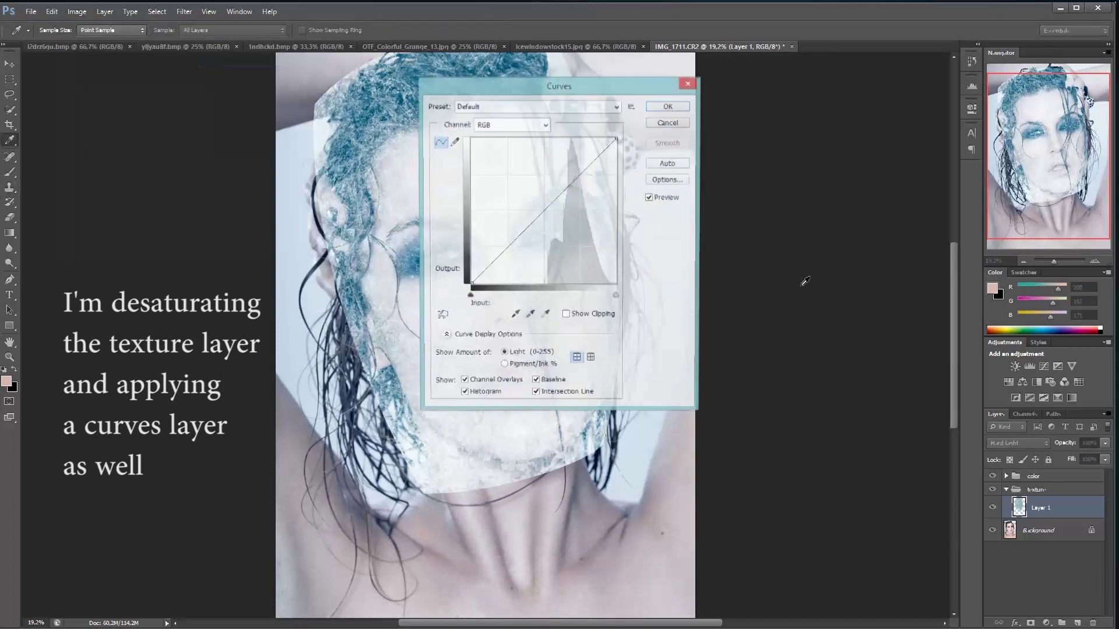
pyautogui.moveTo(568, 88); pyautogui.dragTo(781, 111)
pyautogui.moveTo(773, 230)
pyautogui.mouseDown()
pyautogui.moveTo(775, 245)
pyautogui.moveTo(777, 232)
pyautogui.mouseUp()
pyautogui.click(773, 247)
pyautogui.moveTo(731, 278); pyautogui.dragTo(739, 286)
pyautogui.moveTo(778, 231); pyautogui.dragTo(787, 236)
pyautogui.moveTo(724, 298)
pyautogui.mouseDown()
pyautogui.moveTo(723, 272)
pyautogui.moveTo(731, 292)
pyautogui.moveTo(730, 281)
pyautogui.mouseUp()
pyautogui.moveTo(789, 235); pyautogui.dragTo(782, 234)
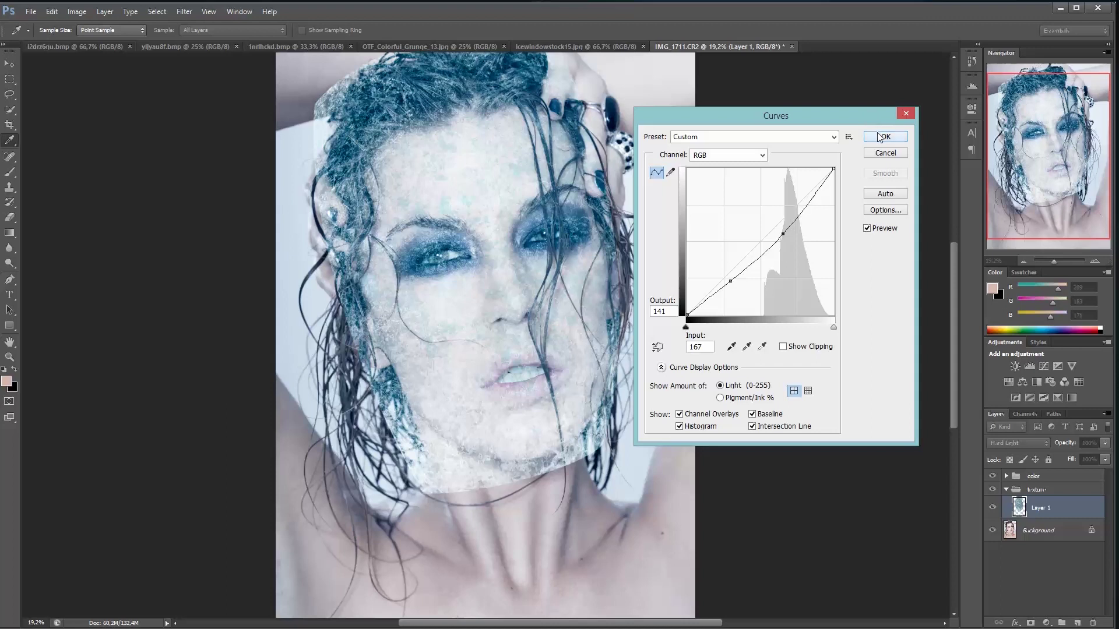
# Remove the upper midtone point from the curve, keep the slight shadow drop, and apply the Curves adjustment.
pyautogui.moveTo(783, 234); pyautogui.dragTo(785, 227)
pyautogui.press('Delete')
pyautogui.click(879, 139)
pyautogui.press('s')
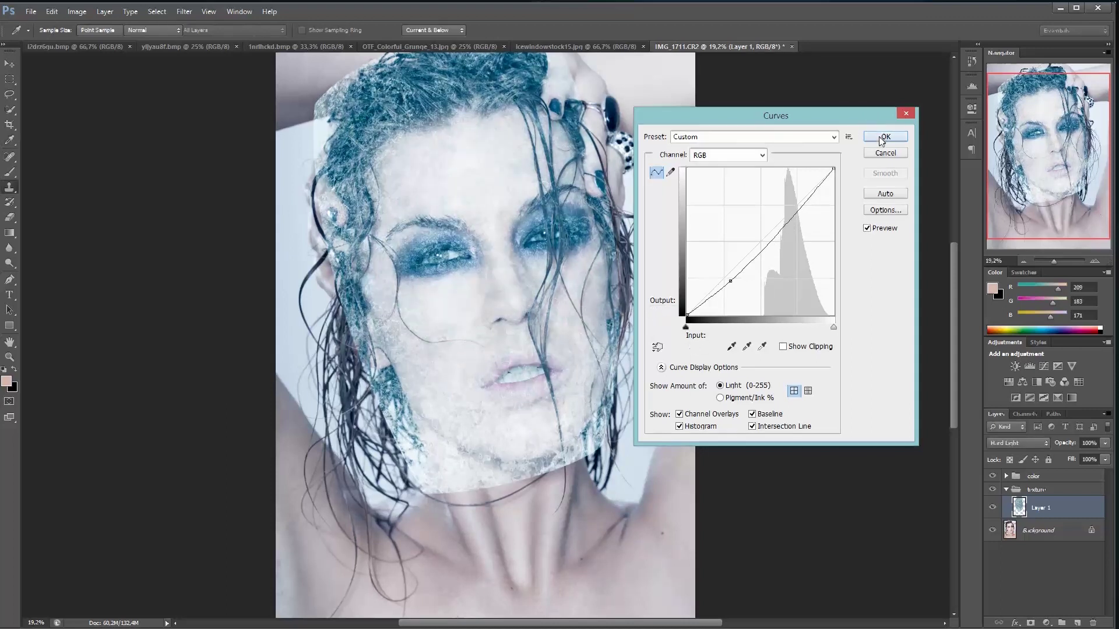
# Add a layer mask to the texture layer and invert it to black to hide the texture.
pyautogui.click(1030, 623)
pyautogui.press('b')
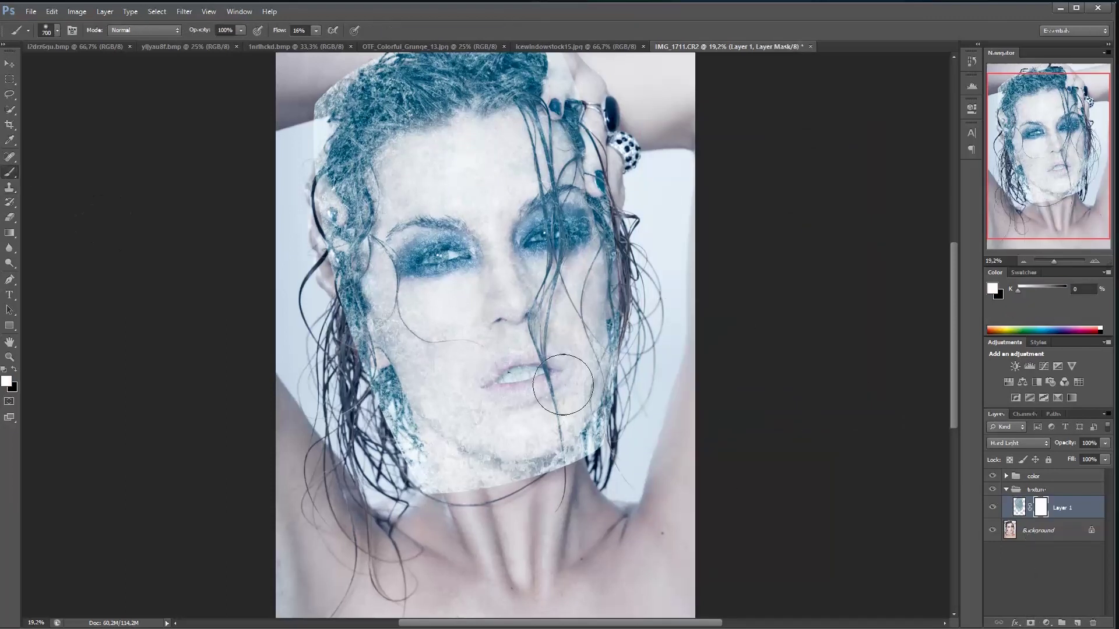
pyautogui.hotkey('ctrl', 'i')
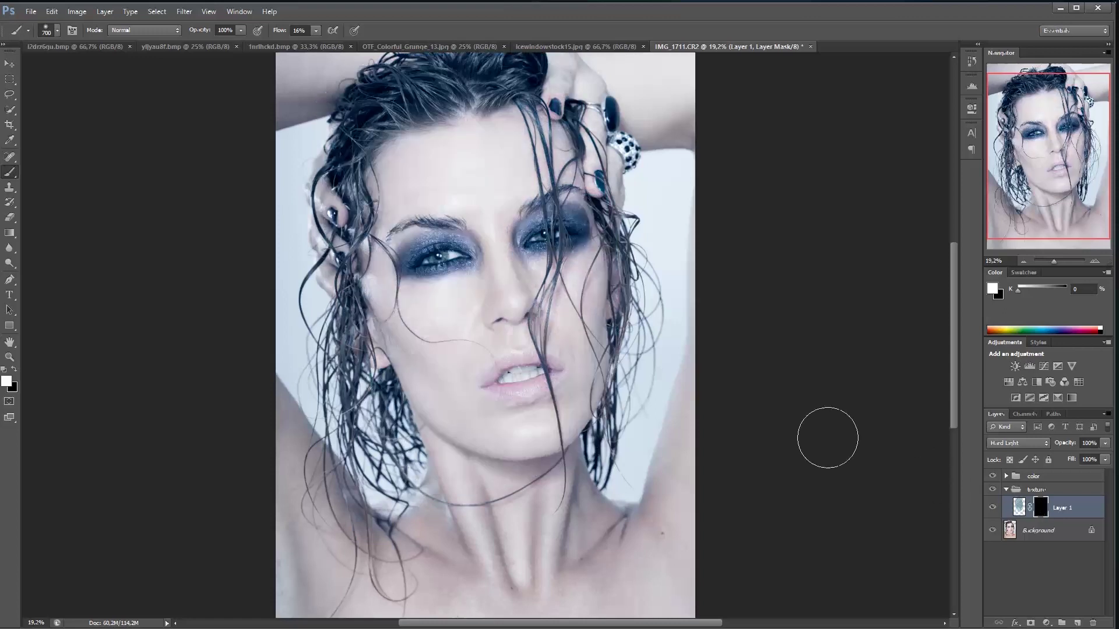
# Paint white on the mask at 16% flow to reveal the texture along the cheeks, jaw and chin.
pyautogui.scroll(3, 396, 389)
pyautogui.scroll(1, 399, 389)
pyautogui.press('[')
pyautogui.press('[')
pyautogui.press('[')
pyautogui.press('[')
pyautogui.moveTo(437, 297)
pyautogui.mouseDown()
pyautogui.moveTo(437, 314)
pyautogui.moveTo(406, 297)
pyautogui.moveTo(437, 348)
pyautogui.mouseUp()
pyautogui.press(']')
pyautogui.moveTo(503, 412)
pyautogui.mouseDown()
pyautogui.moveTo(482, 426)
pyautogui.moveTo(519, 440)
pyautogui.mouseUp()
pyautogui.press('[')
pyautogui.moveTo(697, 440)
pyautogui.mouseDown()
pyautogui.moveTo(702, 452)
pyautogui.moveTo(740, 396)
pyautogui.moveTo(707, 387)
pyautogui.moveTo(738, 366)
pyautogui.mouseUp()
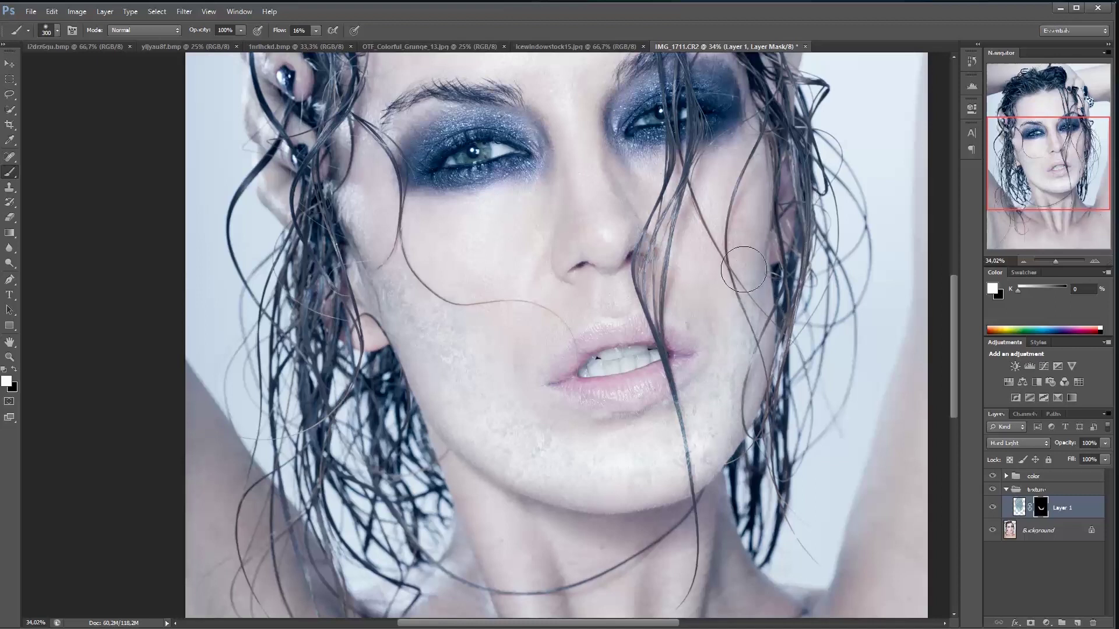
# Continue revealing the texture on the mask over both cheeks and the nose with a smaller brush.
pyautogui.scroll(3, 678, 395)
pyautogui.moveTo(679, 395)
pyautogui.mouseDown()
pyautogui.moveTo(656, 346)
pyautogui.moveTo(713, 353)
pyautogui.moveTo(700, 386)
pyautogui.moveTo(734, 379)
pyautogui.moveTo(745, 340)
pyautogui.mouseUp()
pyautogui.press('[')
pyautogui.moveTo(637, 379); pyautogui.dragTo(554, 412)
pyautogui.moveTo(486, 403); pyautogui.dragTo(527, 507)
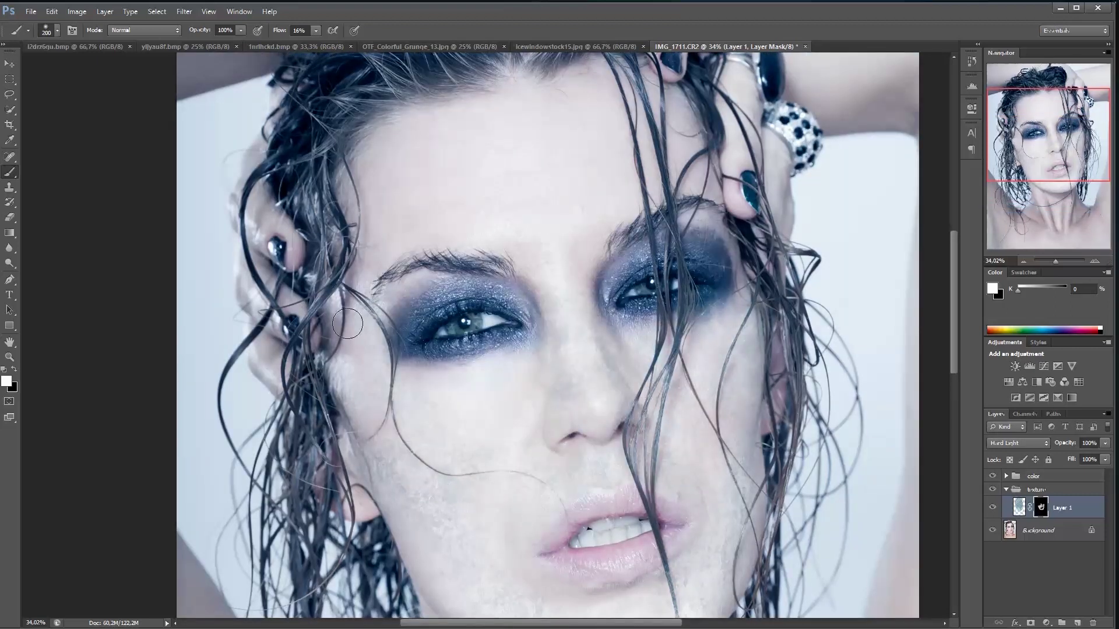
# Reveal the texture over the forehead and temples by painting white on the mask with a larger brush.
pyautogui.moveTo(537, 164); pyautogui.dragTo(567, 325)
pyautogui.press(']')
pyautogui.press(']')
pyautogui.moveTo(421, 262); pyautogui.dragTo(384, 408)
pyautogui.moveTo(567, 324); pyautogui.dragTo(501, 236)
pyautogui.press('[')
pyautogui.press('[')
pyautogui.press('[')
# Reveal the texture around the eyes, brows and nose with small white strokes on the mask.
pyautogui.moveTo(443, 344); pyautogui.dragTo(349, 350)
pyautogui.moveTo(554, 547)
pyautogui.mouseDown()
pyautogui.moveTo(645, 450)
pyautogui.moveTo(645, 356)
pyautogui.mouseUp()
pyautogui.moveTo(647, 394)
pyautogui.mouseDown()
pyautogui.moveTo(747, 402)
pyautogui.moveTo(640, 418)
pyautogui.mouseUp()
pyautogui.moveTo(577, 230)
pyautogui.mouseDown()
pyautogui.moveTo(489, 230)
pyautogui.moveTo(588, 192)
pyautogui.mouseUp()
pyautogui.moveTo(667, 186)
pyautogui.mouseDown()
pyautogui.moveTo(582, 308)
pyautogui.moveTo(693, 259)
pyautogui.mouseUp()
pyautogui.moveTo(665, 262)
pyautogui.mouseDown()
pyautogui.moveTo(668, 338)
pyautogui.moveTo(762, 238)
pyautogui.mouseUp()
pyautogui.press(']')
pyautogui.press(']')
# Hide the face texture layer and create a layer named pwl shine in Overlay mode above the Background.
pyautogui.click(991, 509)
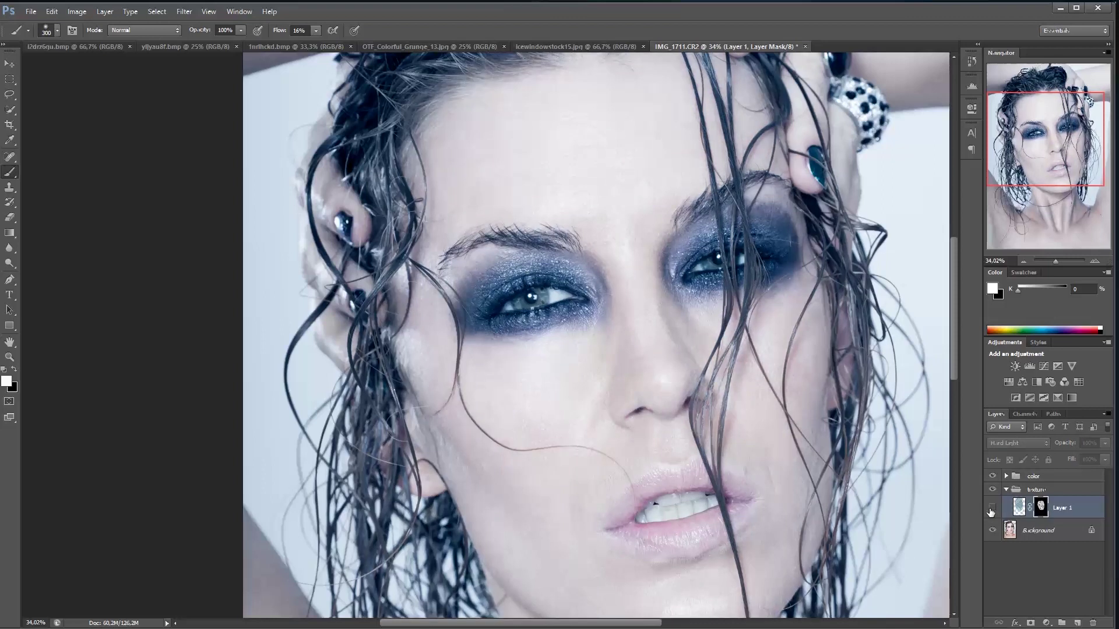
pyautogui.click(1028, 533)
pyautogui.hotkey('ctrl', 'shift', 'n')
pyautogui.write('pwl shine')
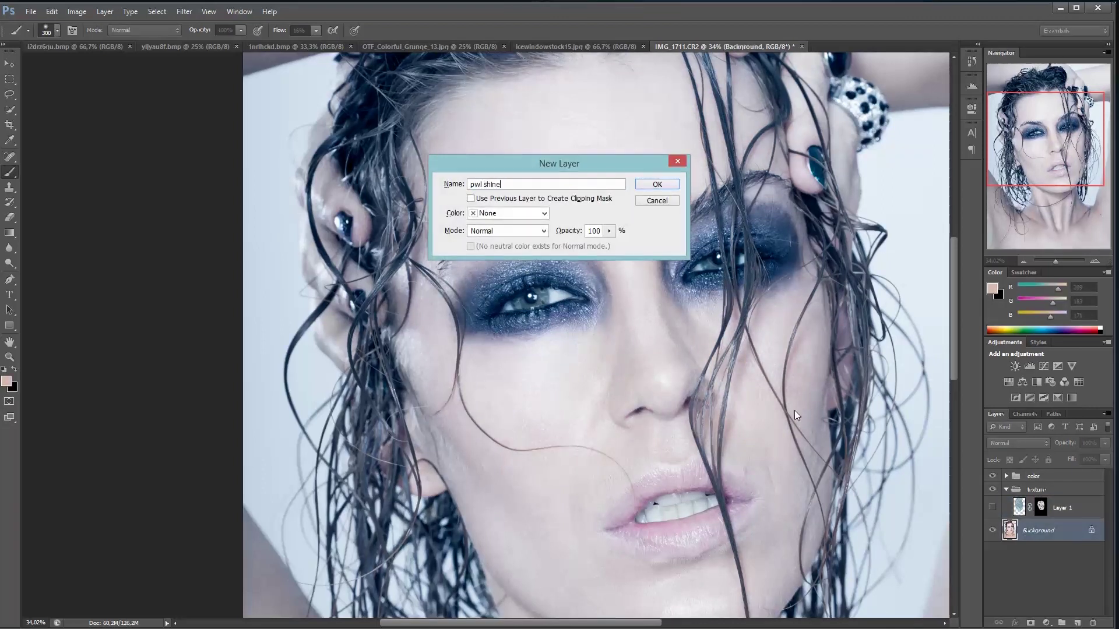
pyautogui.click(485, 232)
pyautogui.click(499, 382)
pyautogui.press('Return')
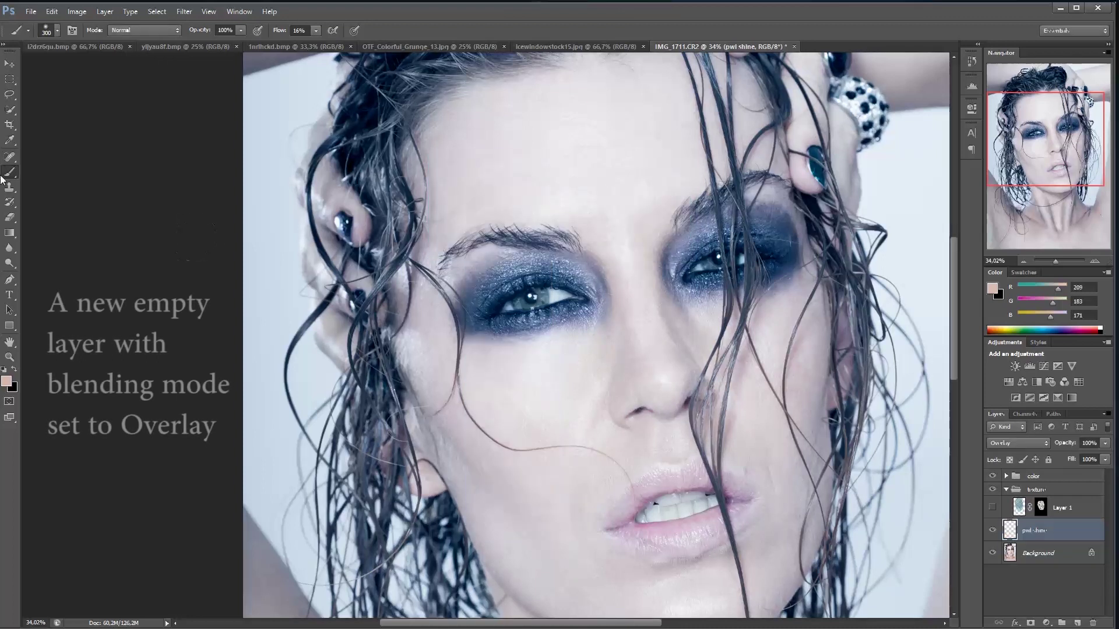
# Paint a soft white highlight down the forehead and nose bridge on the shine layer, using 5% brush flow.
pyautogui.press('d')
pyautogui.press('x')
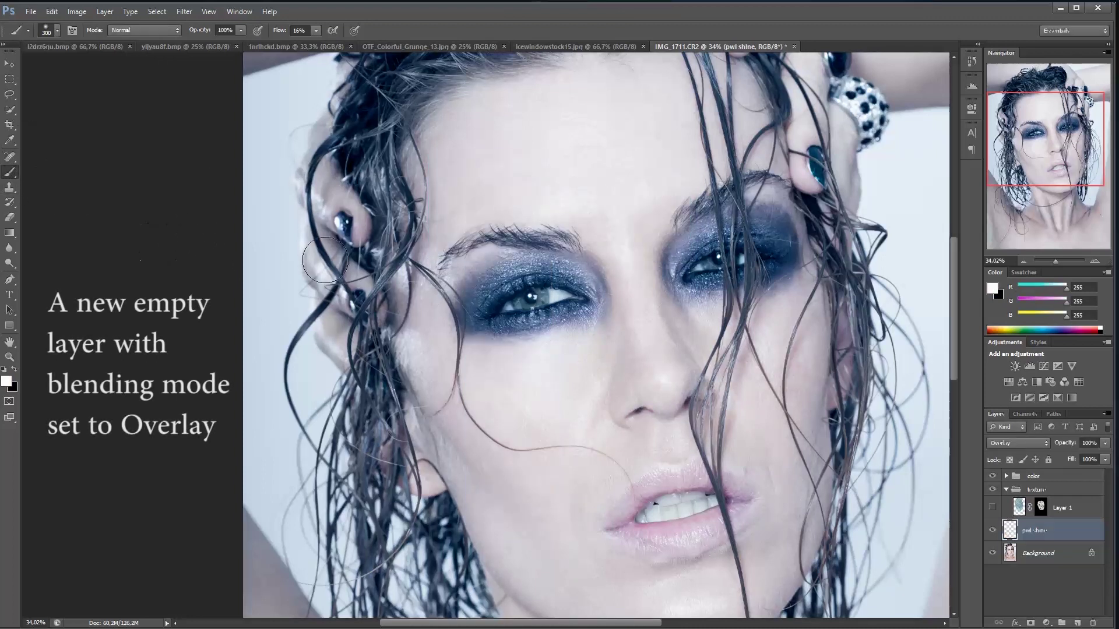
pyautogui.moveTo(302, 31); pyautogui.dragTo(274, 34)
pyautogui.write('5')
pyautogui.press('Return')
pyautogui.press('[')
pyautogui.press('[')
pyautogui.press('[')
pyautogui.press('[')
pyautogui.press('[')
pyautogui.press('[')
pyautogui.press('[')
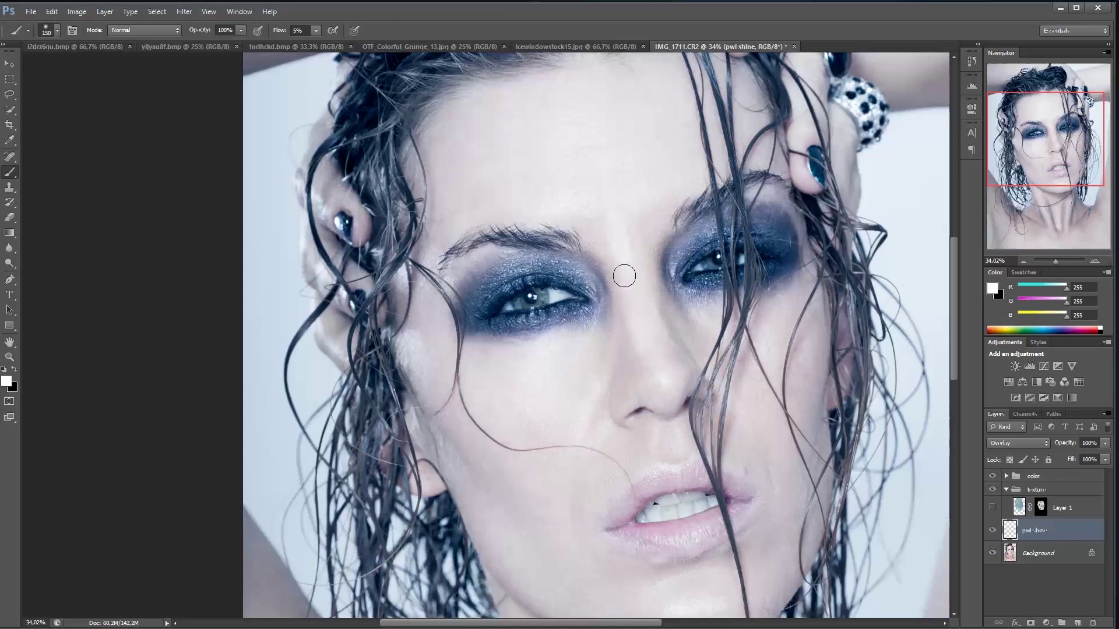
pyautogui.moveTo(623, 194); pyautogui.dragTo(634, 357)
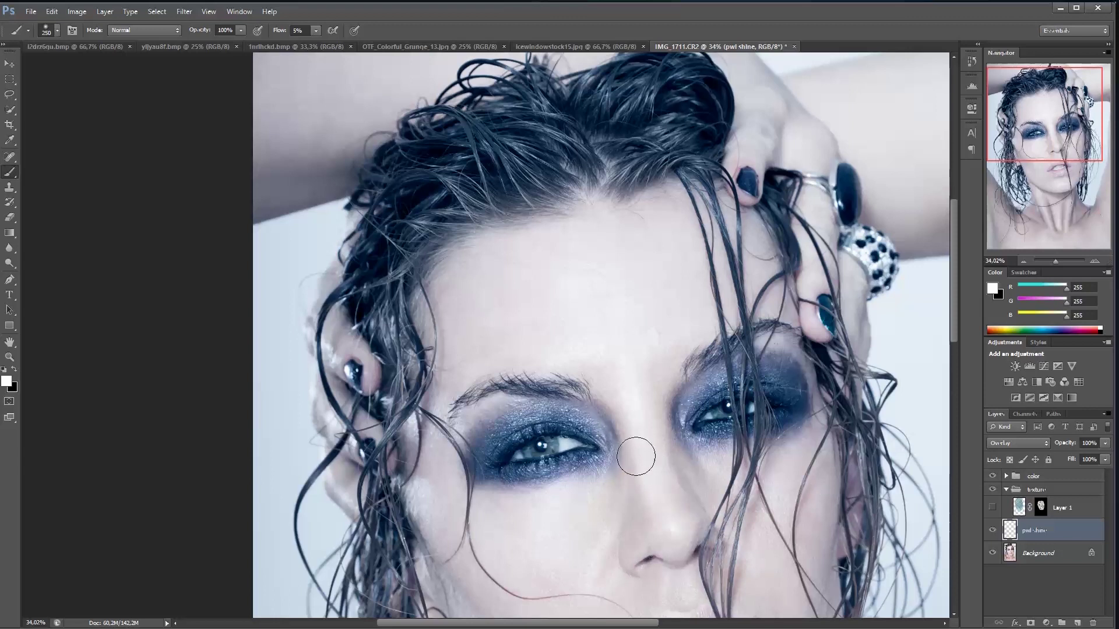
# Paint soft white highlights on the chin and lower lip with a smaller brush.
pyautogui.press(']')
pyautogui.press(']')
pyautogui.scroll(-5, 574, 242)
pyautogui.press('[')
pyautogui.press('[')
pyautogui.press('[')
pyautogui.press('[')
pyautogui.moveTo(662, 517)
pyautogui.mouseDown()
pyautogui.moveTo(698, 504)
pyautogui.moveTo(717, 505)
pyautogui.moveTo(681, 514)
pyautogui.moveTo(740, 508)
pyautogui.moveTo(708, 509)
pyautogui.mouseUp()
pyautogui.moveTo(675, 442); pyautogui.dragTo(705, 445)
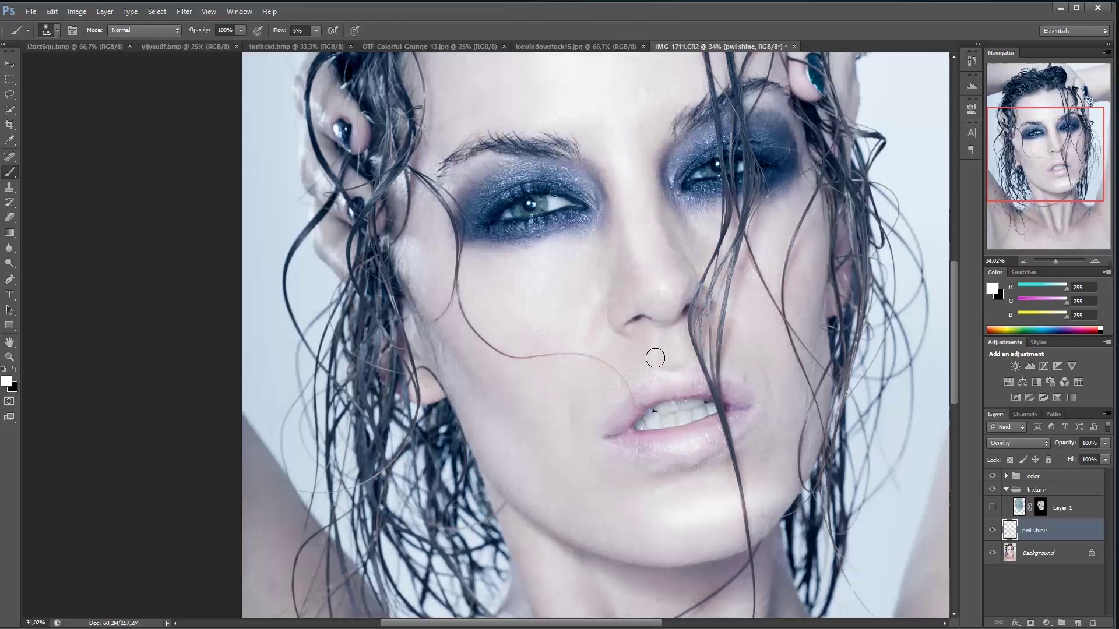
# Brighten the cheek below the fully visible eye with a larger soft white brush.
pyautogui.press(']')
pyautogui.press(']')
pyautogui.press(']')
pyautogui.moveTo(493, 233)
pyautogui.mouseDown()
pyautogui.moveTo(542, 371)
pyautogui.moveTo(548, 356)
pyautogui.mouseUp()
# Brighten the temple and outer cheekbone beside the fully visible eye with soft white strokes.
pyautogui.press('[')
pyautogui.press('[')
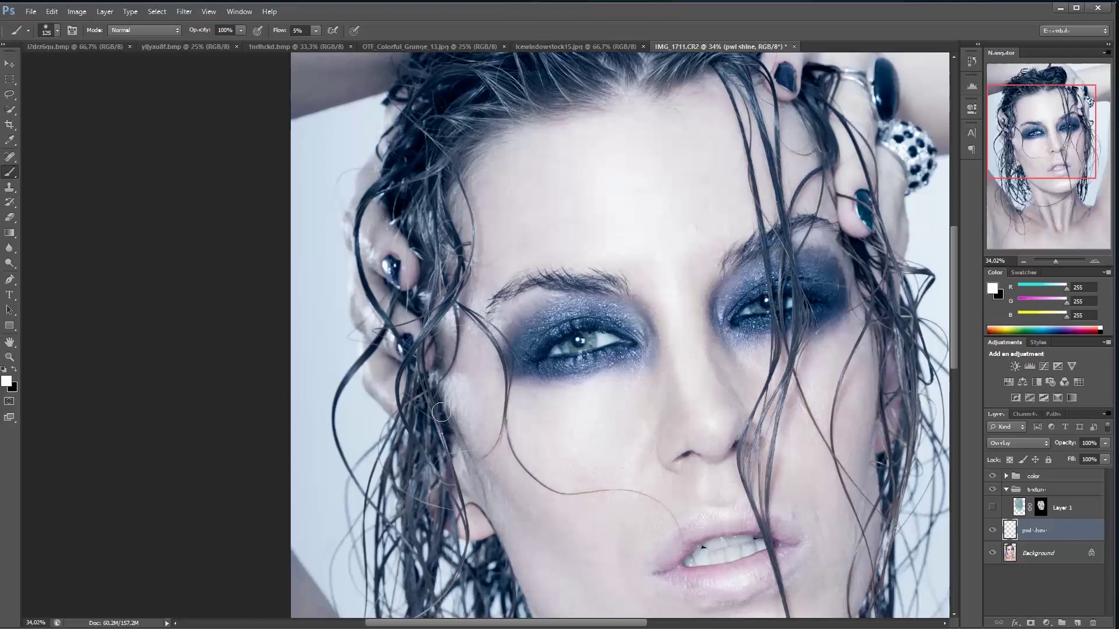
pyautogui.press(']')
pyautogui.press(']')
pyautogui.press(']')
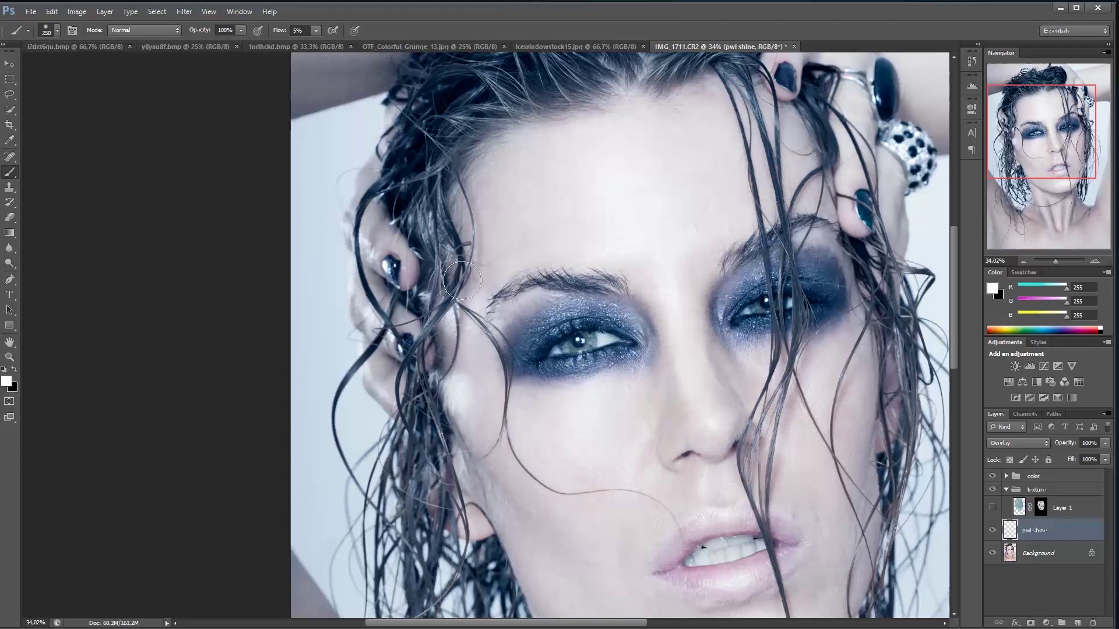
pyautogui.moveTo(471, 320); pyautogui.dragTo(471, 409)
pyautogui.press(']')
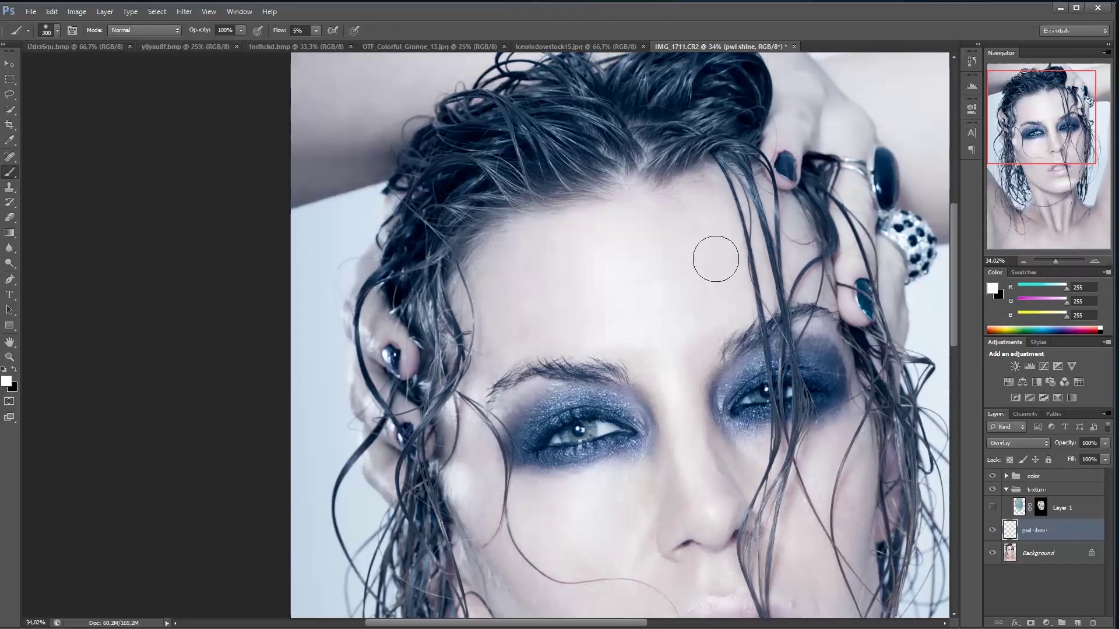
# Paint further soft white highlights over the skin of the face, neck and chest, using varied brush sizes.
pyautogui.moveTo(1056, 261); pyautogui.dragTo(1054, 261)
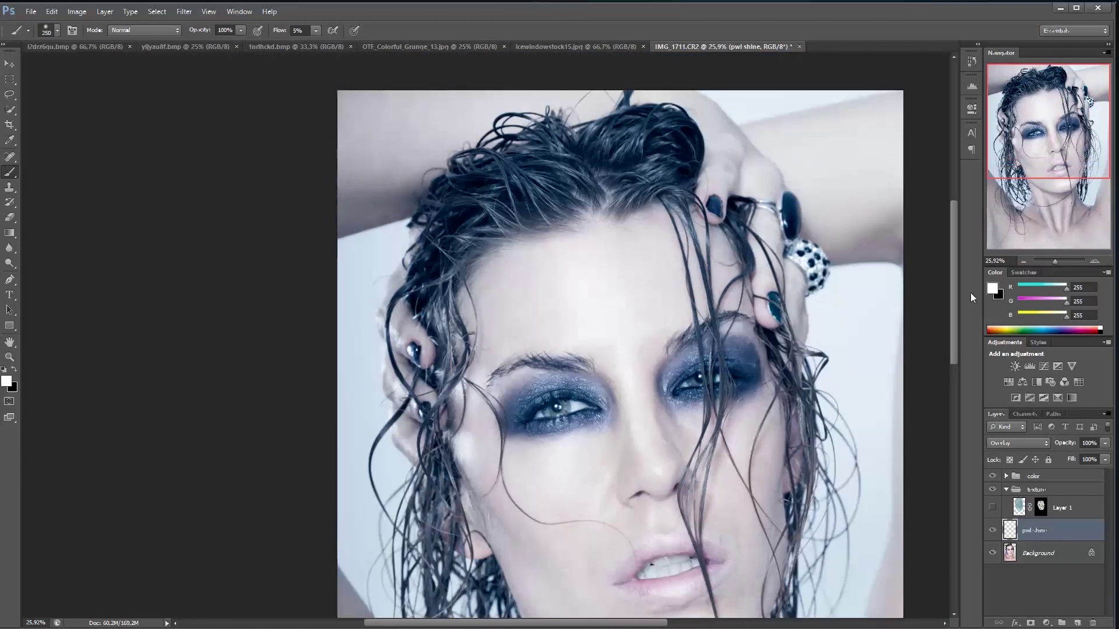
pyautogui.moveTo(648, 442); pyautogui.dragTo(648, 312)
pyautogui.press(']')
pyautogui.press(']')
pyautogui.press('[')
pyautogui.press('[')
pyautogui.moveTo(648, 520); pyautogui.dragTo(533, 284)
pyautogui.press('[')
pyautogui.press('[')
pyautogui.press('[')
pyautogui.moveTo(515, 480); pyautogui.dragTo(470, 360)
pyautogui.moveTo(587, 341); pyautogui.dragTo(591, 489)
pyautogui.moveTo(347, 233); pyautogui.dragTo(469, 515)
pyautogui.moveTo(461, 155)
pyautogui.mouseDown()
pyautogui.moveTo(438, 299)
pyautogui.moveTo(466, 148)
pyautogui.mouseUp()
pyautogui.press('[')
pyautogui.press('[')
pyautogui.press(']')
pyautogui.press(']')
# Show the face texture layer again and lower the pwl shine layer's opacity to 77%.
pyautogui.click(992, 506)
pyautogui.click(992, 531)
pyautogui.click(992, 531)
pyautogui.moveTo(1047, 261); pyautogui.dragTo(1053, 260)
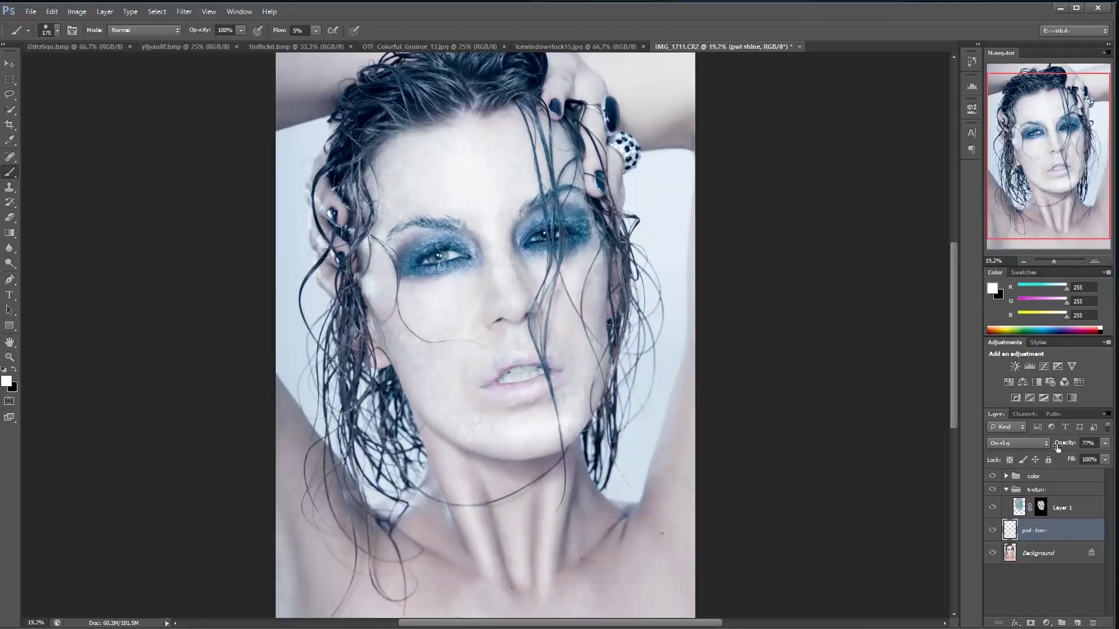
# Look through the other open ice and grunge texture images for one suited to the hair.
pyautogui.moveTo(707, 340); pyautogui.dragTo(836, 488)
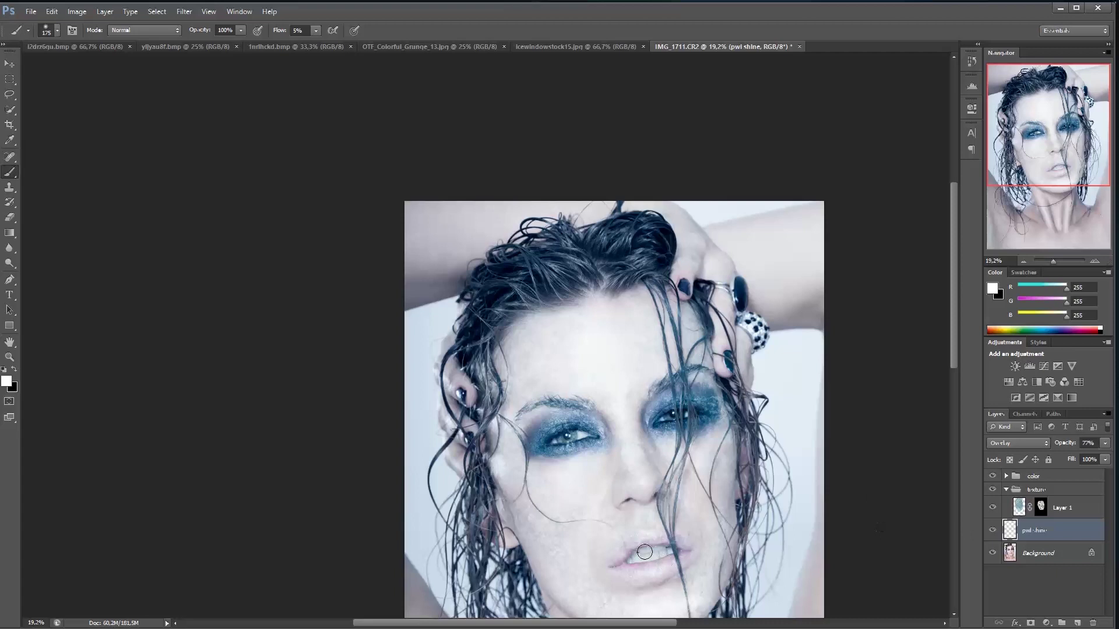
pyautogui.click(533, 47)
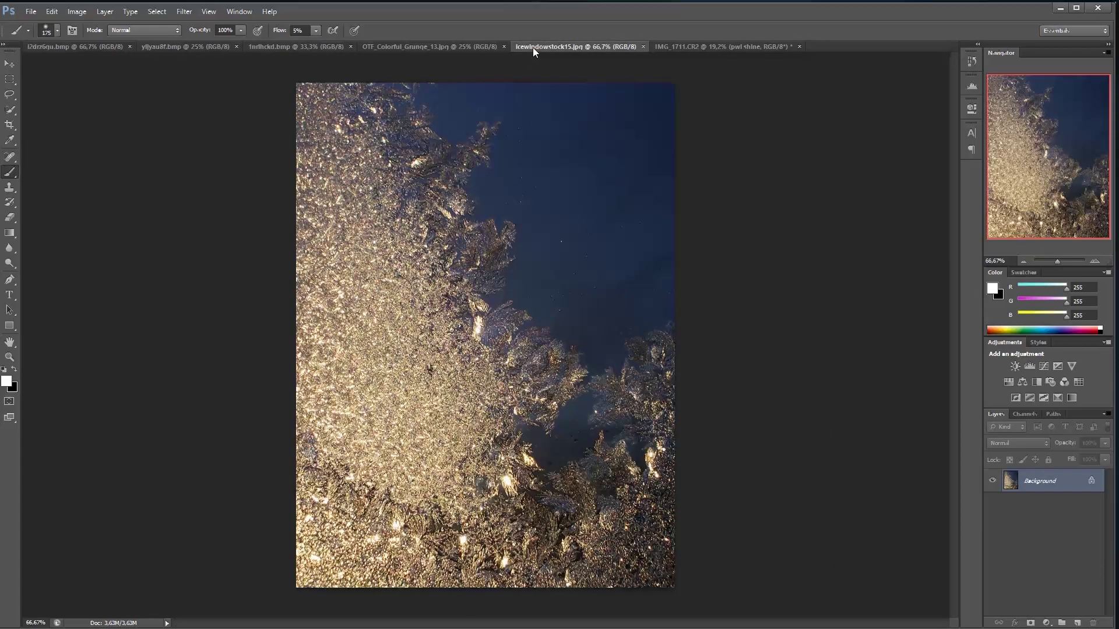
pyautogui.click(415, 44)
pyautogui.click(281, 45)
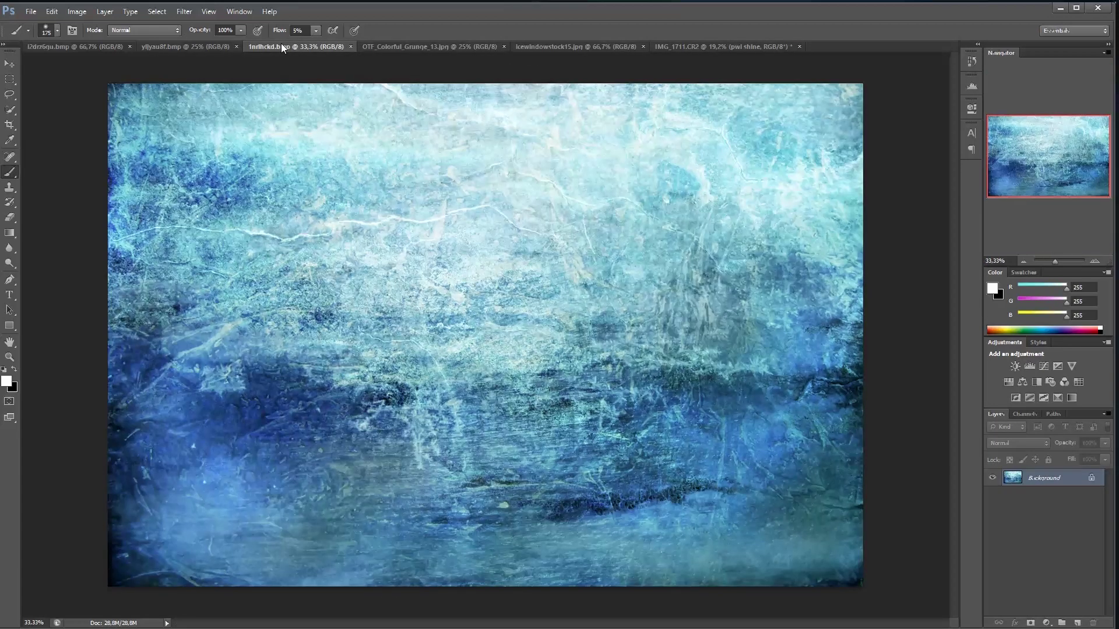
pyautogui.click(180, 47)
pyautogui.click(72, 46)
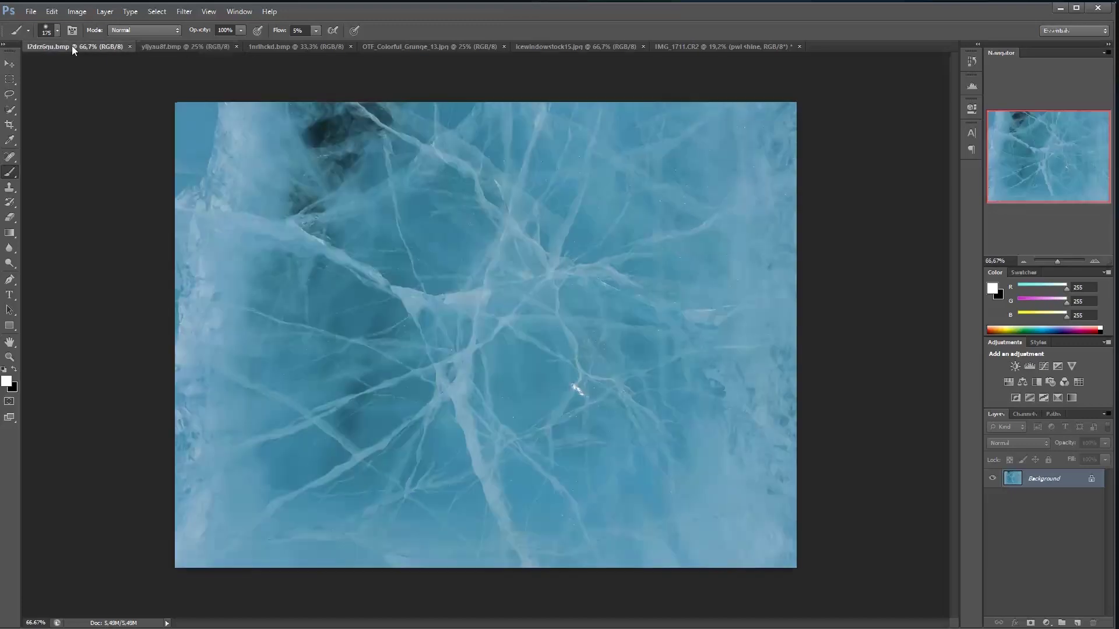
pyautogui.click(322, 45)
# Paste the OTF_Colorful_Grunge_13.jpg texture into the portrait above the pwl shine layer, accepting the color profile conversion.
pyautogui.click(437, 48)
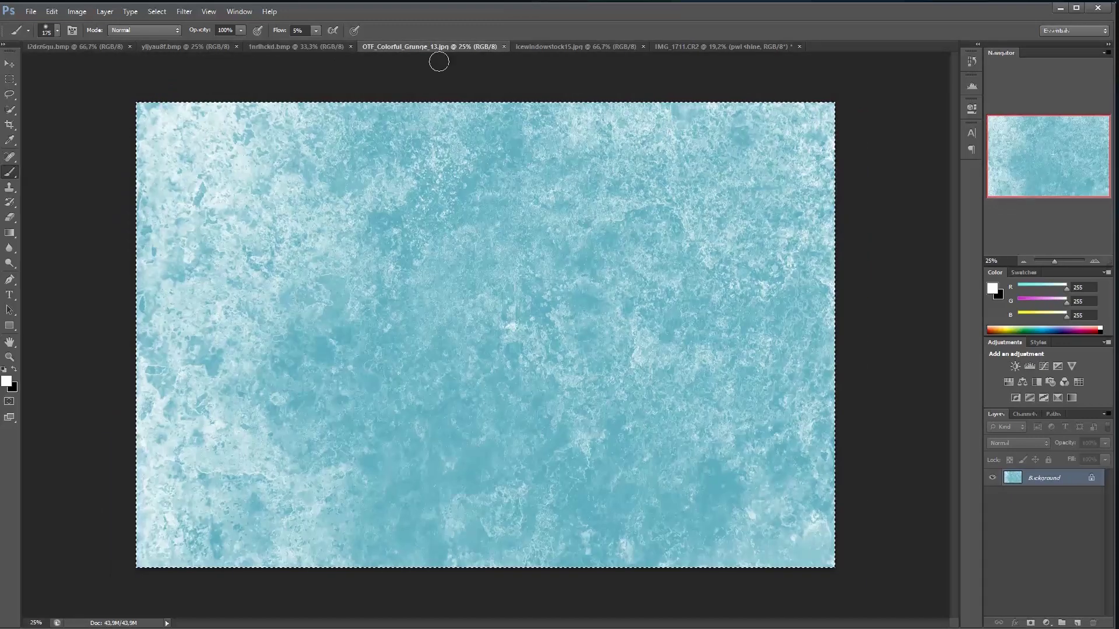
pyautogui.click(718, 50)
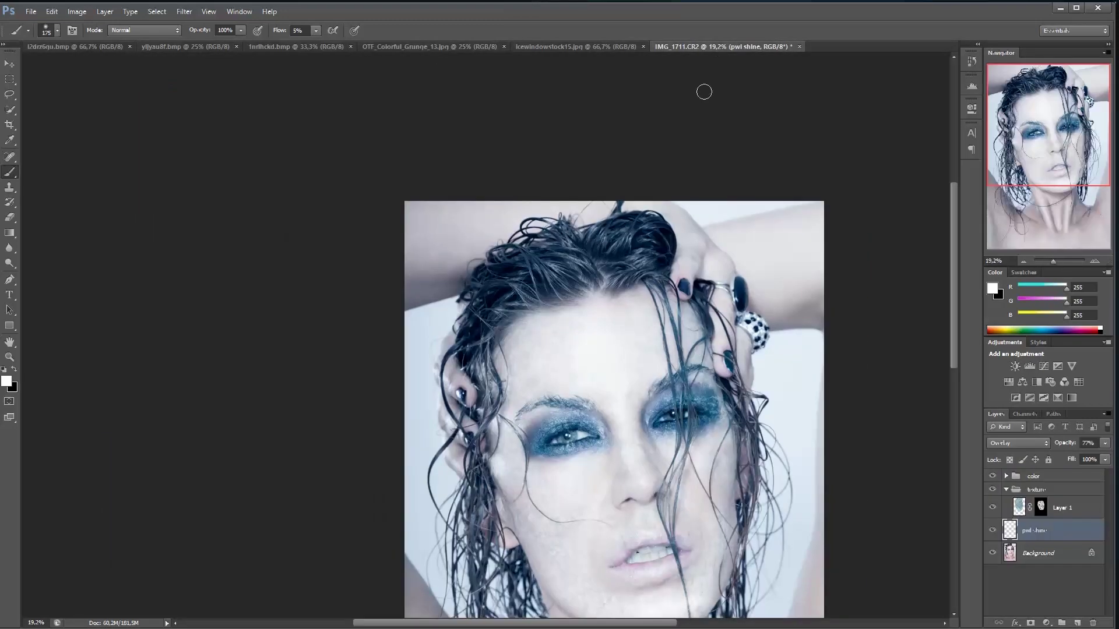
pyautogui.hotkey('ctrl', 'v')
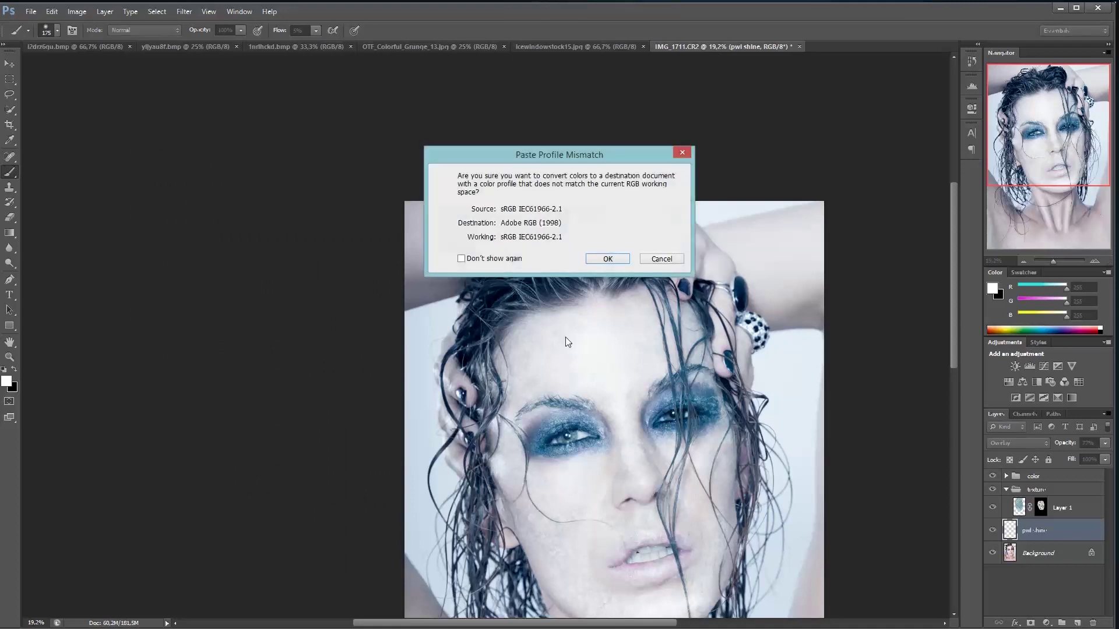
pyautogui.press('Return')
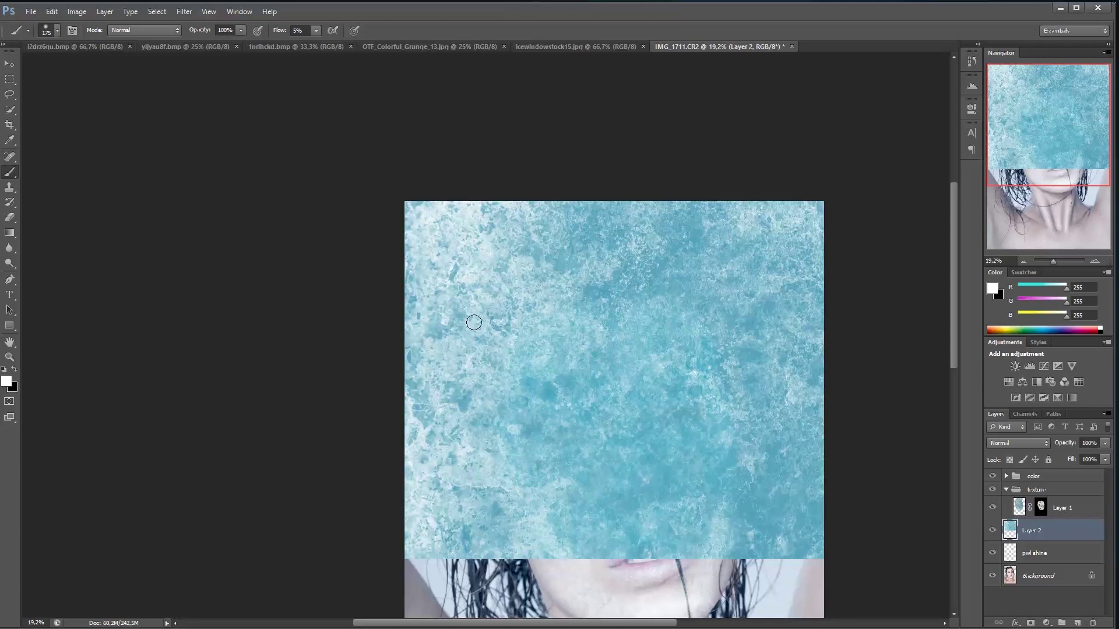
# Scale the pasted texture to about 61%, rotate it about -16°, and place it over the top of the hair.
pyautogui.hotkey('ctrl', 't')
pyautogui.moveTo(404, 201); pyautogui.dragTo(614, 339)
pyautogui.moveTo(653, 373); pyautogui.dragTo(431, 195)
pyautogui.moveTo(309, 172); pyautogui.dragTo(291, 248)
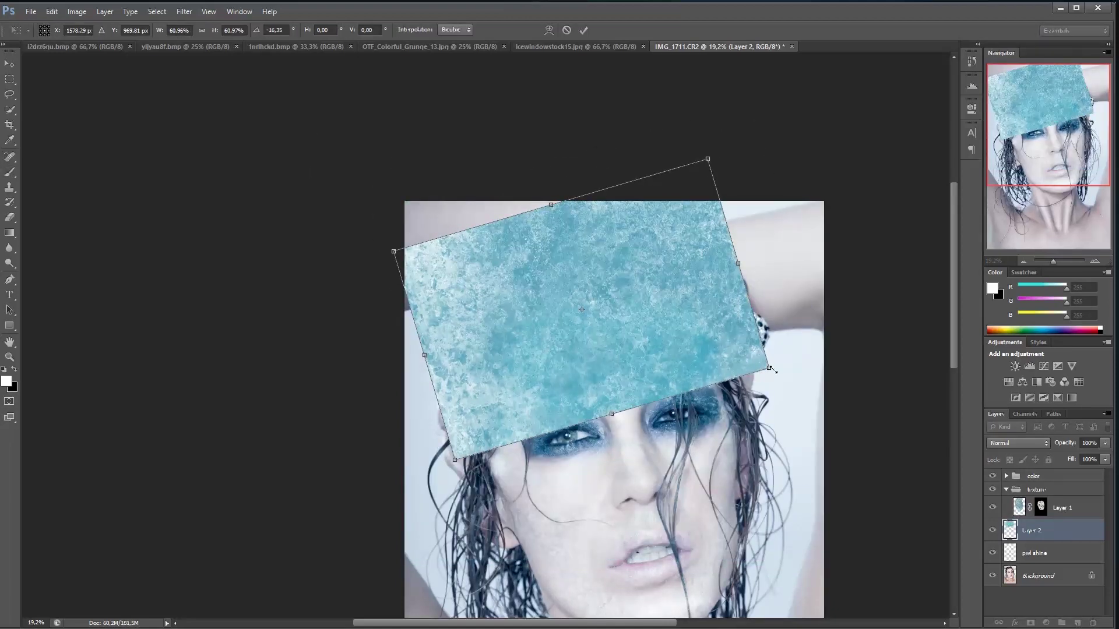
pyautogui.press('Return')
# Rename the pasted texture layer as hair1.
pyautogui.doubleClick(1032, 530)
pyautogui.write('hair1')
pyautogui.press('Return')
# Duplicate the hair1 layer, then enlarge the copy to about 159% and rotate it about -67° over the lower hair.
pyautogui.hotkey('ctrl', 'j')
pyautogui.scroll(-4, 602, 349)
pyautogui.press('v')
pyautogui.moveTo(509, 160); pyautogui.dragTo(509, 450)
pyautogui.hotkey('ctrl', 't')
pyautogui.moveTo(280, 467); pyautogui.dragTo(509, 589)
pyautogui.scroll(-4, 509, 408)
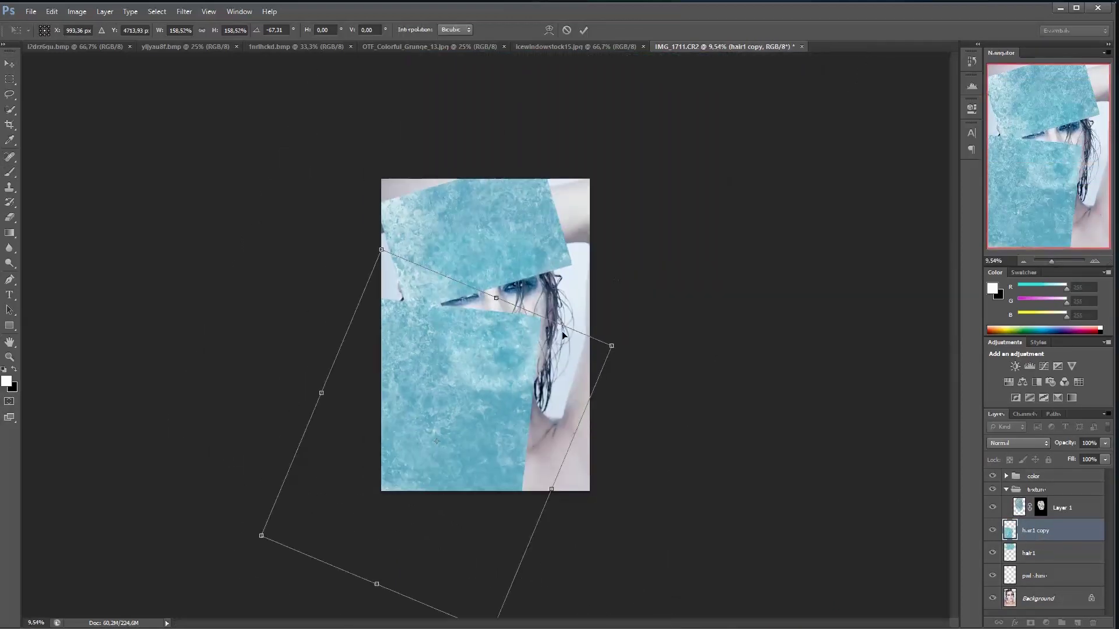
pyautogui.press('Return')
# Place another copy of the texture over the hair on the opposite side of the face and transform it to fit.
pyautogui.moveTo(450, 400); pyautogui.dragTo(600, 334)
pyautogui.hotkey('ctrl', 't')
pyautogui.moveTo(693, 216); pyautogui.dragTo(618, 175)
pyautogui.press('Return')
# Group the three hair texture layers and name the group hair text.
pyautogui.click(1061, 622)
pyautogui.doubleClick(1034, 528)
pyautogui.write('hair text')
pyautogui.press('Return')
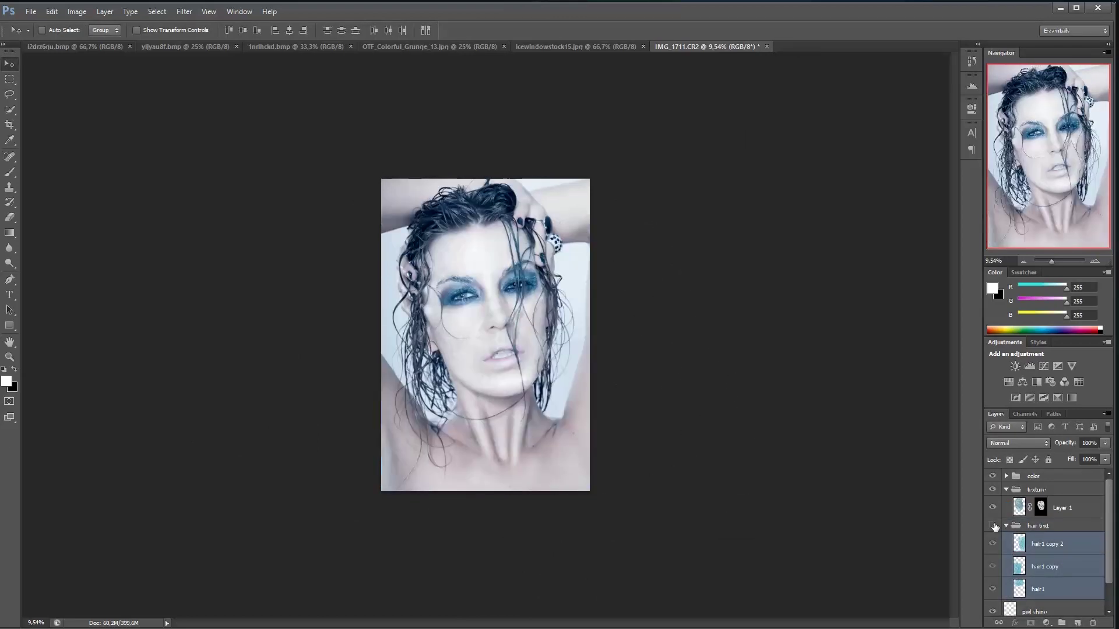
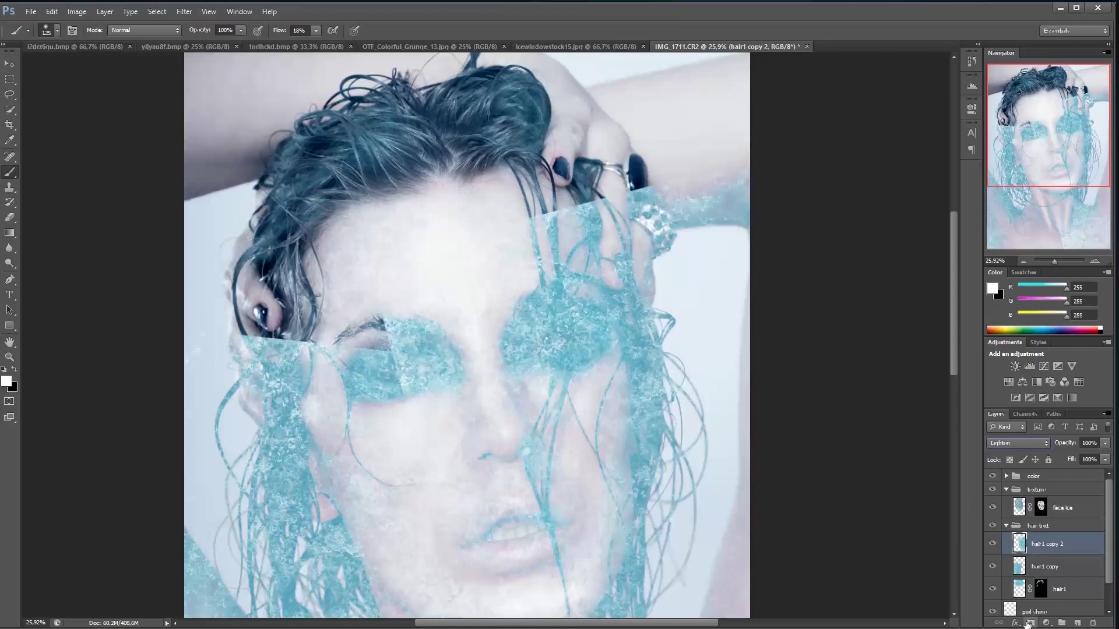
# Paint white on the hair1 copy mask to reveal the frost texture along the wet strands beside the ear and cheek.
pyautogui.moveTo(273, 419); pyautogui.dragTo(325, 278)
pyautogui.press(']')
pyautogui.press(']')
pyautogui.moveTo(323, 265)
pyautogui.mouseDown()
pyautogui.moveTo(330, 289)
pyautogui.moveTo(346, 250)
pyautogui.mouseUp()
pyautogui.moveTo(400, 289)
pyautogui.mouseDown()
pyautogui.moveTo(291, 244)
pyautogui.moveTo(373, 455)
pyautogui.mouseUp()
# Lower the opacity of the hair1 copy and hair1 copy 2 layers and extend the hair1 copy mask over the lower strands.
pyautogui.click(1018, 566)
pyautogui.moveTo(1068, 444); pyautogui.dragTo(1046, 444)
pyautogui.click(1068, 543)
pyautogui.moveTo(1068, 443); pyautogui.dragTo(1046, 443)
pyautogui.click(1040, 566)
pyautogui.moveTo(366, 508)
pyautogui.mouseDown()
pyautogui.moveTo(401, 375)
pyautogui.moveTo(320, 358)
pyautogui.moveTo(399, 422)
pyautogui.moveTo(326, 530)
pyautogui.mouseUp()
# Reveal the hair1 copy 2 texture with a smaller white brush on its mask along the strands on the ring-hand side.
pyautogui.click(1040, 543)
pyautogui.press('[')
pyautogui.press('[')
pyautogui.press('[')
pyautogui.press('[')
pyautogui.press('[')
pyautogui.press('[')
pyautogui.press('[')
pyautogui.press('[')
pyautogui.moveTo(662, 566); pyautogui.dragTo(656, 212)
pyautogui.moveTo(660, 193)
pyautogui.mouseDown()
pyautogui.moveTo(614, 355)
pyautogui.moveTo(611, 413)
pyautogui.mouseUp()
# Enlarge the brush and fill in the rest of the hair1 copy 2 mask over the outer hair strands.
pyautogui.press(']')
pyautogui.press(']')
pyautogui.press(']')
pyautogui.press(']')
pyautogui.press(']')
pyautogui.press(']')
pyautogui.press(']')
pyautogui.press(']')
pyautogui.press(']')
pyautogui.moveTo(672, 430); pyautogui.dragTo(674, 283)
pyautogui.moveTo(670, 373); pyautogui.dragTo(663, 245)
pyautogui.moveTo(663, 300)
pyautogui.mouseDown()
pyautogui.moveTo(662, 411)
pyautogui.moveTo(656, 268)
pyautogui.mouseUp()
pyautogui.moveTo(637, 431); pyautogui.dragTo(636, 390)
pyautogui.moveTo(664, 281); pyautogui.dragTo(655, 145)
pyautogui.moveTo(527, 56); pyautogui.dragTo(660, 464)
# Paint the frost texture into the top of the hair on the hair1 mask and slightly lower the hair1 layer's opacity.
pyautogui.click(1040, 586)
pyautogui.press('[')
pyautogui.press('[')
pyautogui.press('[')
pyautogui.press('[')
pyautogui.press('[')
pyautogui.press('[')
pyautogui.press('[')
pyautogui.press('[')
pyautogui.press(']')
pyautogui.press(']')
pyautogui.press(']')
pyautogui.press(']')
pyautogui.press(']')
pyautogui.press(']')
pyautogui.press(']')
pyautogui.press(']')
pyautogui.press(']')
pyautogui.press(']')
pyautogui.press(']')
pyautogui.press(']')
pyautogui.moveTo(426, 315)
pyautogui.mouseDown()
pyautogui.moveTo(478, 250)
pyautogui.moveTo(605, 221)
pyautogui.moveTo(635, 163)
pyautogui.mouseUp()
pyautogui.moveTo(1064, 443); pyautogui.dragTo(1055, 442)
# Paint black with a smaller brush on the hair1 mask to remove texture spilling past the hairline.
pyautogui.click(1041, 590)
pyautogui.press('x')
pyautogui.press('[')
pyautogui.press('[')
pyautogui.moveTo(517, 305); pyautogui.dragTo(605, 251)
pyautogui.moveTo(520, 296); pyautogui.dragTo(487, 267)
# Paste the ice texture above the face ice layer in the portrait and transform it into place over the raised arm beside the rings.
pyautogui.scroll(-3, 487, 267)
pyautogui.click(1019, 507)
pyautogui.click(575, 47)
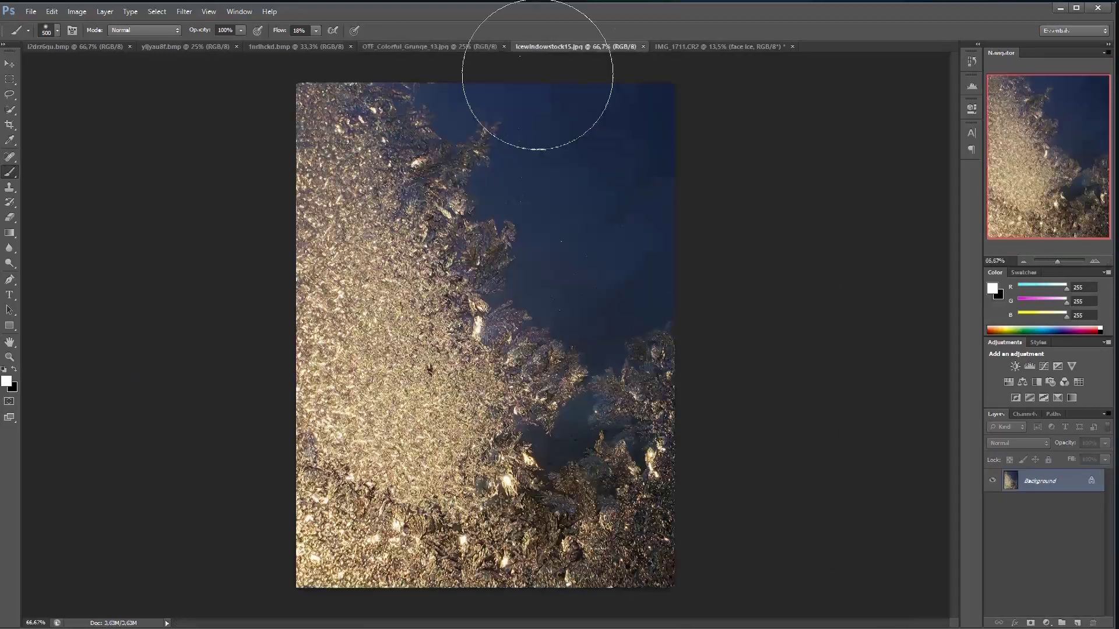
pyautogui.click(699, 47)
pyautogui.hotkey('ctrl', 'v')
pyautogui.hotkey('ctrl', 't')
pyautogui.moveTo(424, 340); pyautogui.dragTo(540, 504)
pyautogui.moveTo(523, 438); pyautogui.dragTo(569, 147)
pyautogui.press('Return')
# Warp the pasted texture so it follows the shape of the raised arm.
pyautogui.hotkey('ctrl', 't')
pyautogui.rightClick(577, 187)
pyautogui.click(595, 272)
pyautogui.moveTo(506, 82); pyautogui.dragTo(495, 105)
pyautogui.moveTo(711, 83); pyautogui.dragTo(709, 114)
pyautogui.moveTo(711, 233); pyautogui.dragTo(705, 184)
pyautogui.moveTo(574, 108); pyautogui.dragTo(533, 88)
pyautogui.press('Return')
# Rename the texture layer as arm and change its blending mode.
pyautogui.doubleClick(1039, 508)
pyautogui.write('arm')
pyautogui.press('Return')
pyautogui.click(1017, 427)
pyautogui.click(1030, 441)
pyautogui.scroll(-12, 1029, 441)
# Free-transform the arm texture slightly to improve its fit over the arm.
pyautogui.press('v')
pyautogui.hotkey('ctrl', 't')
pyautogui.moveTo(609, 122); pyautogui.dragTo(610, 109)
pyautogui.press('Return')
# Hide the arm layer with a black mask and paint the texture back over the arm, adjusting the brush flow.
pyautogui.keyDown('alt'); pyautogui.click(1030, 623); pyautogui.keyUp('alt')
pyautogui.moveTo(1052, 261); pyautogui.dragTo(1055, 261)
pyautogui.moveTo(1058, 107); pyautogui.dragTo(1079, 102)
pyautogui.press('b')
pyautogui.moveTo(664, 257); pyautogui.dragTo(650, 154)
pyautogui.moveTo(279, 30); pyautogui.dragTo(270, 32)
pyautogui.moveTo(662, 110)
pyautogui.mouseDown()
pyautogui.moveTo(477, 148)
pyautogui.moveTo(744, 277)
pyautogui.mouseUp()
# Warp the arm texture once more and touch up its mask.
pyautogui.click(1019, 508)
pyautogui.hotkey('ctrl', 't')
pyautogui.rightClick(751, 186)
pyautogui.click(770, 271)
pyautogui.press('Return')
pyautogui.click(1040, 507)
pyautogui.click(543, 292)
pyautogui.click(1018, 508)
pyautogui.moveTo(1055, 261); pyautogui.dragTo(1053, 261)
# Bring in another texture from OTF_Colorful_Grunge_13.jpg and scale and rotate it over the arm on the other side of the head.
pyautogui.hotkey('ctrl', 'j')
pyautogui.click(429, 46)
pyautogui.moveTo(408, 303); pyautogui.dragTo(340, 344)
pyautogui.hotkey('ctrl', 't')
pyautogui.moveTo(648, 547); pyautogui.dragTo(410, 388)
pyautogui.moveTo(32, 134); pyautogui.dragTo(94, 213)
# Warp the new texture to follow the arm and the upper edge of the hair.
pyautogui.rightClick(187, 263)
pyautogui.click(227, 356)
pyautogui.moveTo(374, 95); pyautogui.dragTo(391, 169)
pyautogui.moveTo(426, 286); pyautogui.dragTo(388, 261)
pyautogui.moveTo(332, 313); pyautogui.dragTo(307, 273)
pyautogui.moveTo(234, 338); pyautogui.dragTo(228, 306)
pyautogui.moveTo(139, 364); pyautogui.dragTo(124, 339)
pyautogui.moveTo(391, 170); pyautogui.dragTo(400, 175)
pyautogui.press('Return')
# Set Layer 1 to Screen blending and hide it with a black mask.
pyautogui.click(1011, 443)
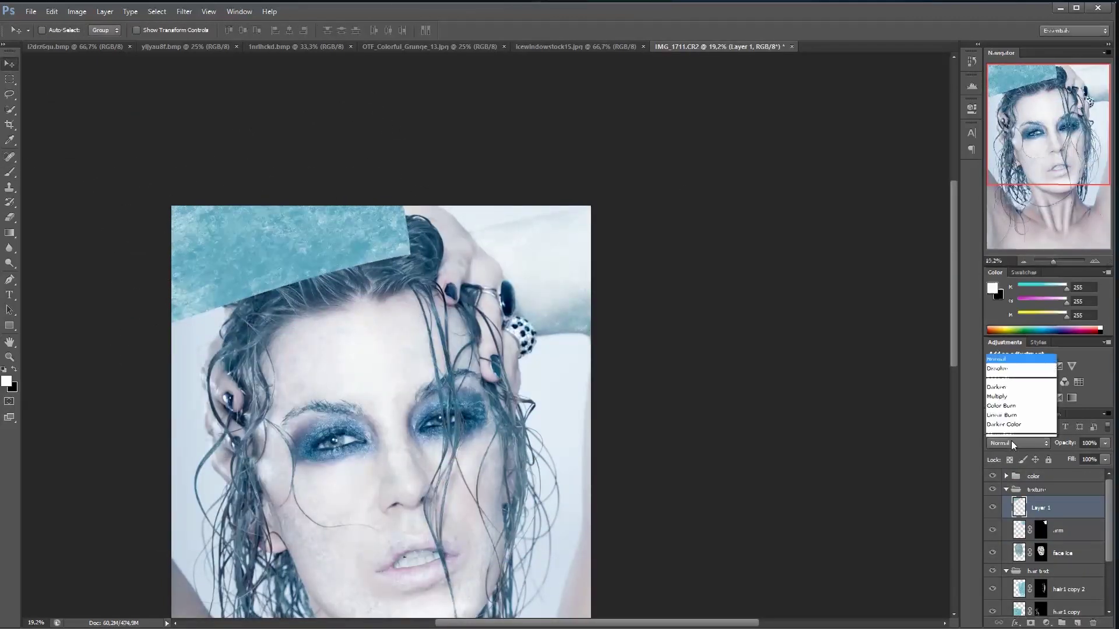
pyautogui.click(1001, 208)
pyautogui.keyDown('alt'); pyautogui.click(1030, 622); pyautogui.keyUp('alt')
# Paint white on the Layer 1 mask to reveal the texture along the arm above the hair, varying the brush size.
pyautogui.press('b')
pyautogui.scroll(5, 177, 325)
pyautogui.moveTo(197, 290); pyautogui.dragTo(380, 422)
pyautogui.press(']')
pyautogui.press(']')
pyautogui.press(']')
pyautogui.press(']')
pyautogui.press(']')
pyautogui.press(']')
pyautogui.moveTo(416, 373)
pyautogui.mouseDown()
pyautogui.moveTo(332, 418)
pyautogui.moveTo(430, 406)
pyautogui.moveTo(553, 279)
pyautogui.mouseUp()
pyautogui.press('[')
pyautogui.press('[')
pyautogui.press('[')
pyautogui.moveTo(571, 279)
pyautogui.mouseDown()
pyautogui.moveTo(719, 266)
pyautogui.moveTo(607, 335)
pyautogui.mouseUp()
# Paint black on the Layer 1 mask to clear the texture from the hair's edge.
pyautogui.press('x')
pyautogui.press(']')
pyautogui.press(']')
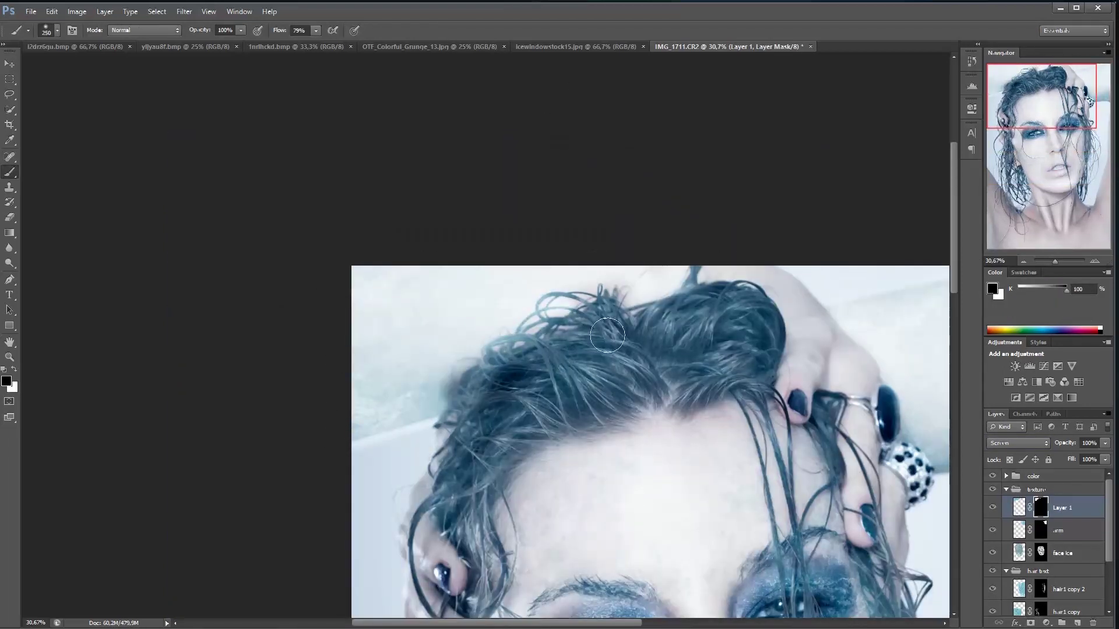
pyautogui.moveTo(516, 367); pyautogui.dragTo(445, 369)
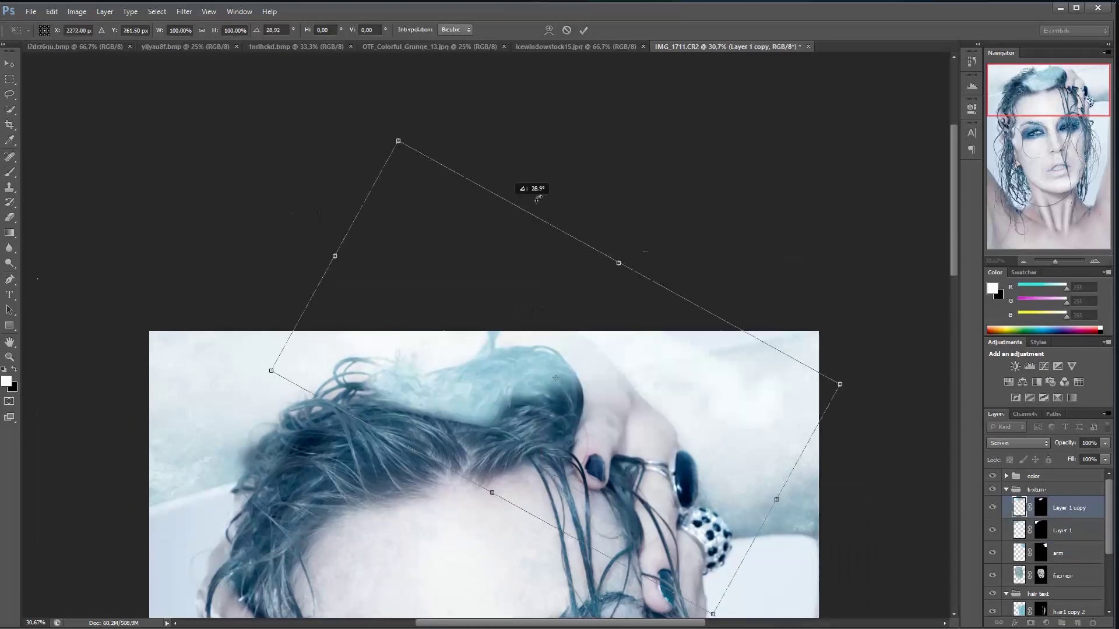
# Delete the mask of Layer 1 copy and move its texture toward the hand in the hair.
pyautogui.rightClick(1041, 506)
pyautogui.click(1022, 531)
pyautogui.press('v')
pyautogui.moveTo(456, 427); pyautogui.dragTo(490, 342)
# Transform and warp the Layer 1 copy texture to fit over the hand with the rings.
pyautogui.hotkey('ctrl', 't')
pyautogui.moveTo(484, 455); pyautogui.dragTo(494, 452)
pyautogui.click(549, 30)
pyautogui.moveTo(513, 490); pyautogui.dragTo(610, 405)
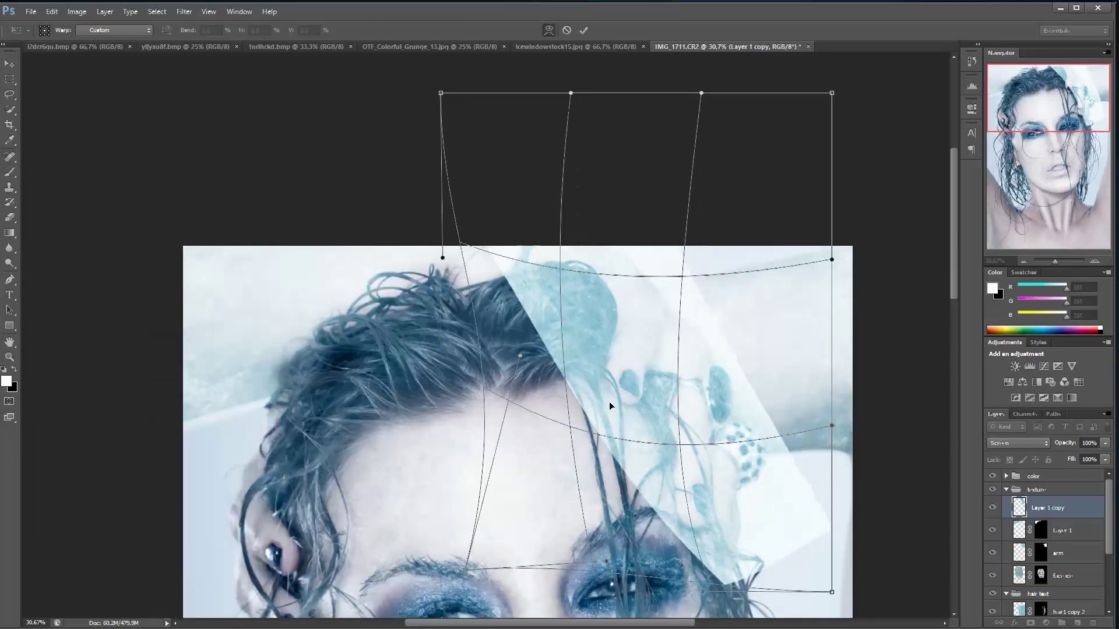
pyautogui.moveTo(702, 592); pyautogui.dragTo(521, 520)
pyautogui.press('Return')
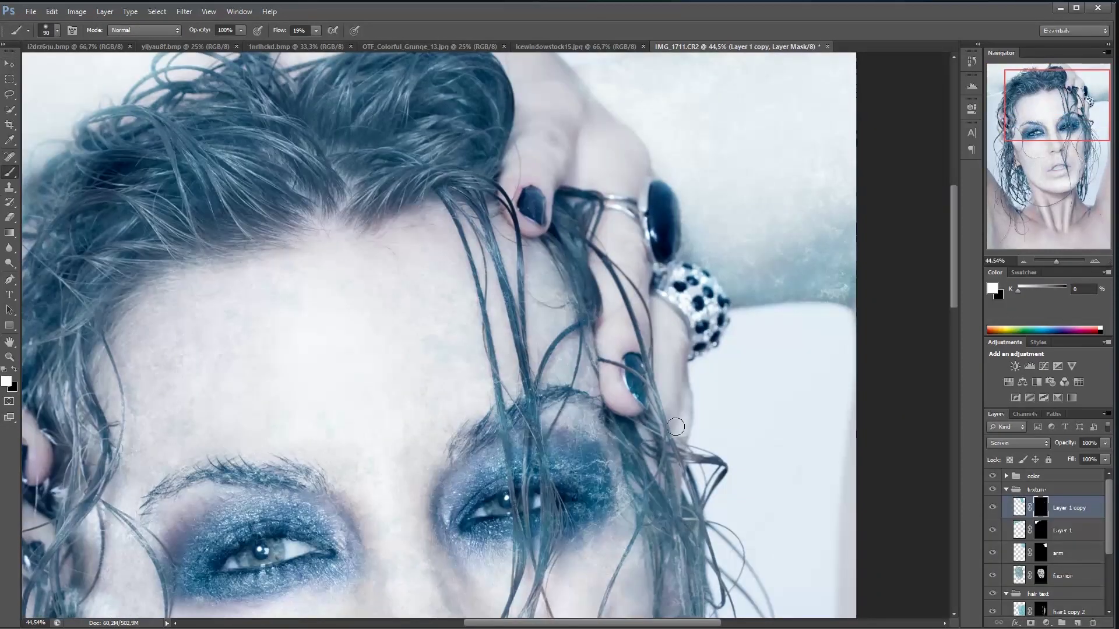
# Paint white on the Layer 1 copy mask to reveal the frost over the hand and fingers, varying the brush size.
pyautogui.moveTo(662, 319); pyautogui.dragTo(618, 391)
pyautogui.moveTo(553, 151); pyautogui.dragTo(547, 272)
pyautogui.moveTo(546, 244); pyautogui.dragTo(548, 303)
pyautogui.moveTo(525, 262); pyautogui.dragTo(558, 389)
pyautogui.press(']')
pyautogui.press(']')
pyautogui.moveTo(469, 252); pyautogui.dragTo(518, 286)
pyautogui.moveTo(550, 460)
pyautogui.mouseDown()
pyautogui.moveTo(568, 419)
pyautogui.moveTo(553, 289)
pyautogui.mouseUp()
pyautogui.scroll(-6, 1000, 444)
pyautogui.moveTo(1057, 261); pyautogui.dragTo(1053, 261)
# Paste the OTF_Colorful_Grunge_13.jpg texture over the lower half of the portrait, using Overlay blending at 61% opacity.
pyautogui.click(430, 46)
pyautogui.click(691, 47)
pyautogui.hotkey('ctrl', 'v')
pyautogui.press('v')
pyautogui.moveTo(486, 376); pyautogui.dragTo(450, 503)
pyautogui.press('6')
pyautogui.press('1')
pyautogui.scroll(-12, 1013, 447)
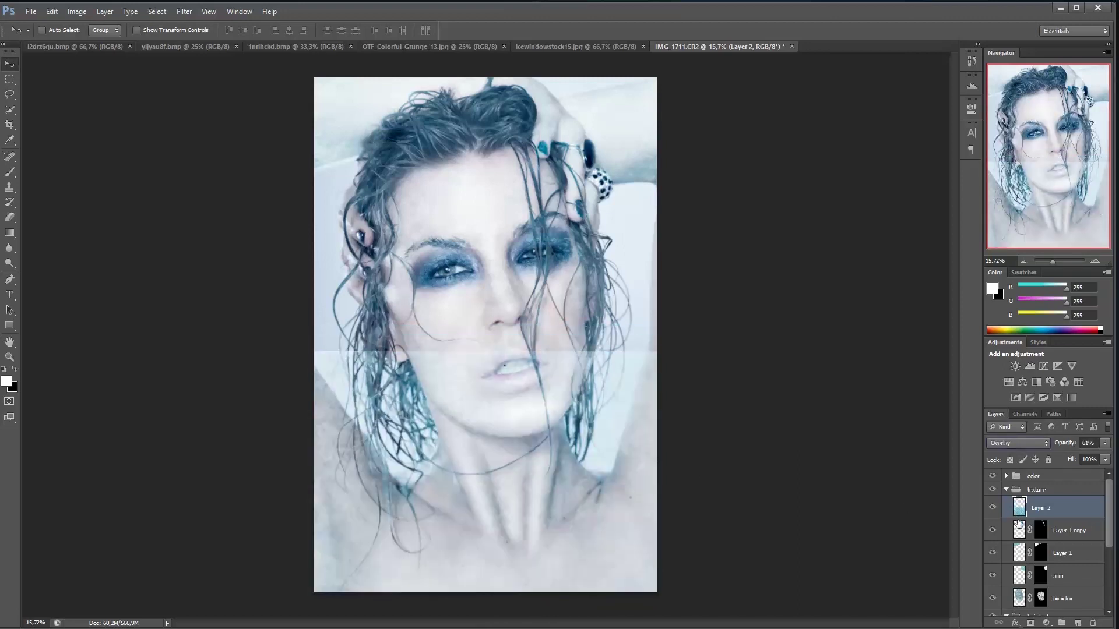
# Add a mask to Layer 2 and fade its upper part out over the face with a black-to-white gradient.
pyautogui.click(1030, 622)
pyautogui.press('g')
pyautogui.press('x')
pyautogui.moveTo(462, 369); pyautogui.dragTo(462, 446)
pyautogui.moveTo(462, 396); pyautogui.dragTo(462, 478)
# Paint white on the Layer 2 mask with a larger brush to reveal the texture along both upper arms.
pyautogui.press('b')
pyautogui.press('x')
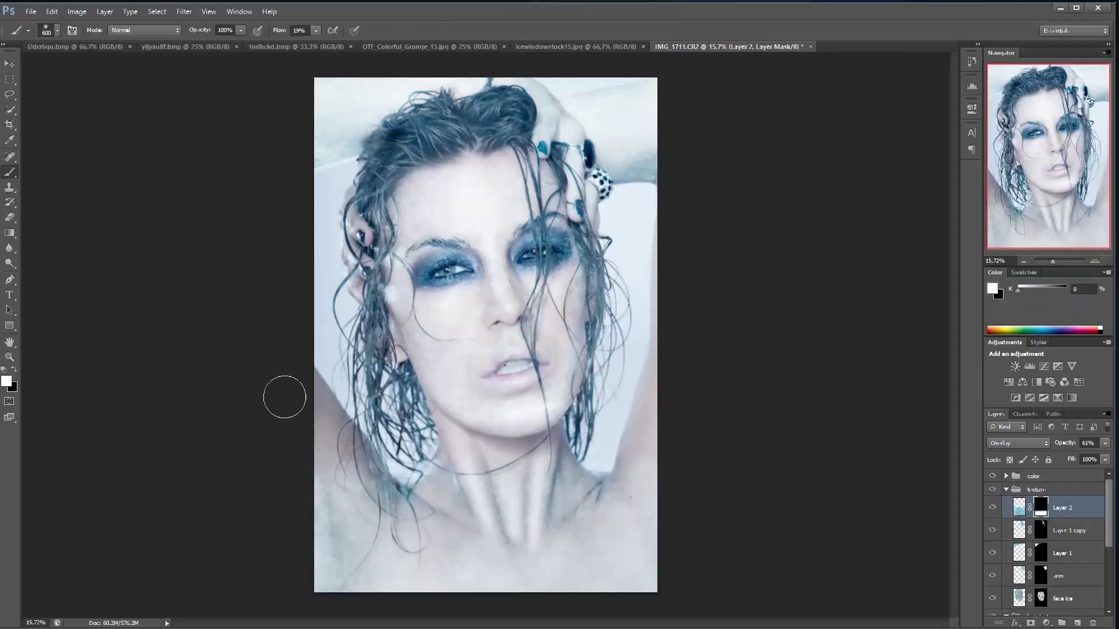
pyautogui.press(']')
pyautogui.press(']')
pyautogui.moveTo(312, 399); pyautogui.dragTo(317, 445)
pyautogui.moveTo(676, 425); pyautogui.dragTo(667, 403)
# Copy the whole veined blue ice texture from the I2drz6qu.bmp document and paste it into the portrait.
pyautogui.click(575, 47)
pyautogui.click(429, 47)
pyautogui.click(282, 48)
pyautogui.click(74, 47)
pyautogui.hotkey('ctrl', 'a')
pyautogui.hotkey('ctrl', 'c')
pyautogui.click(687, 47)
pyautogui.hotkey('ctrl', 'v')
# Move the pasted blue ice texture to the portrait's lower-right corner, then enlarge and rotate it.
pyautogui.hotkey('ctrl', 't')
pyautogui.moveTo(441, 357); pyautogui.dragTo(563, 568)
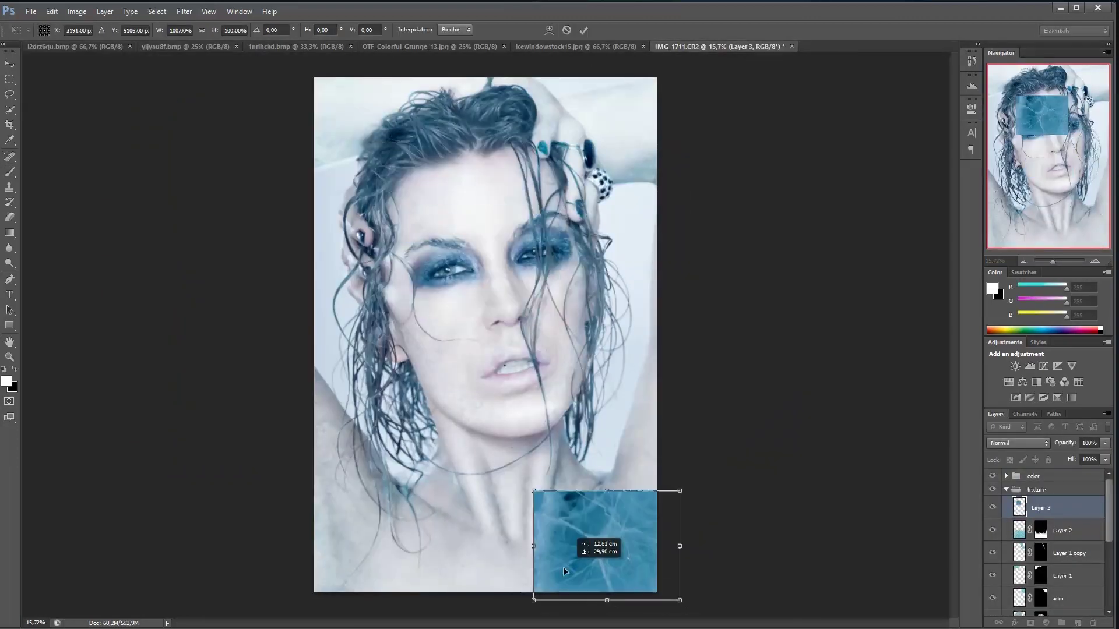
pyautogui.moveTo(533, 491); pyautogui.dragTo(506, 473)
pyautogui.moveTo(495, 466); pyautogui.dragTo(479, 497)
pyautogui.press('Return')
# Strongly reduce the saturation of Layer 3 and slightly raise its lightness using Hue/Saturation.
pyautogui.click(76, 11)
pyautogui.moveTo(100, 43)
pyautogui.click(232, 103)
pyautogui.moveTo(811, 364); pyautogui.dragTo(765, 365)
pyautogui.moveTo(811, 392); pyautogui.dragTo(814, 393)
pyautogui.press('Return')
# Set Layer 3 to Overlay blending and reposition its texture over the lower-right shoulder with Free Transform.
pyautogui.click(996, 443)
pyautogui.scroll(-12, 996, 443)
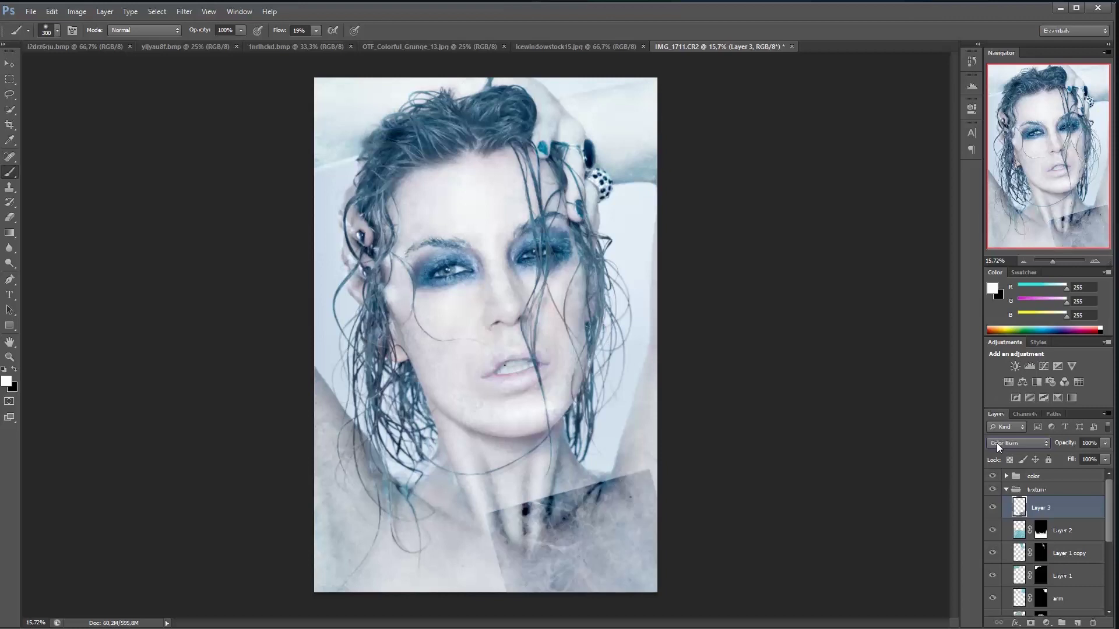
pyautogui.press('v')
pyautogui.hotkey('ctrl', 't')
pyautogui.moveTo(524, 513); pyautogui.dragTo(572, 542)
pyautogui.press('Return')
# Add a mask to Layer 3 and paint black with an enlarged brush to soften the texture's edges.
pyautogui.click(1030, 622)
pyautogui.press('b')
pyautogui.press('x')
pyautogui.press(']')
pyautogui.press(']')
pyautogui.press(']')
# Duplicate Layer 3, move the copy to the lower-left shoulder and rotate it about 118 degrees.
pyautogui.hotkey('ctrl', 'j')
pyautogui.moveTo(609, 436)
pyautogui.mouseDown()
pyautogui.moveTo(539, 547)
pyautogui.moveTo(262, 565)
pyautogui.mouseUp()
pyautogui.hotkey('ctrl', 't')
pyautogui.moveTo(166, 445); pyautogui.dragTo(242, 392)
pyautogui.moveTo(270, 570); pyautogui.dragTo(252, 515)
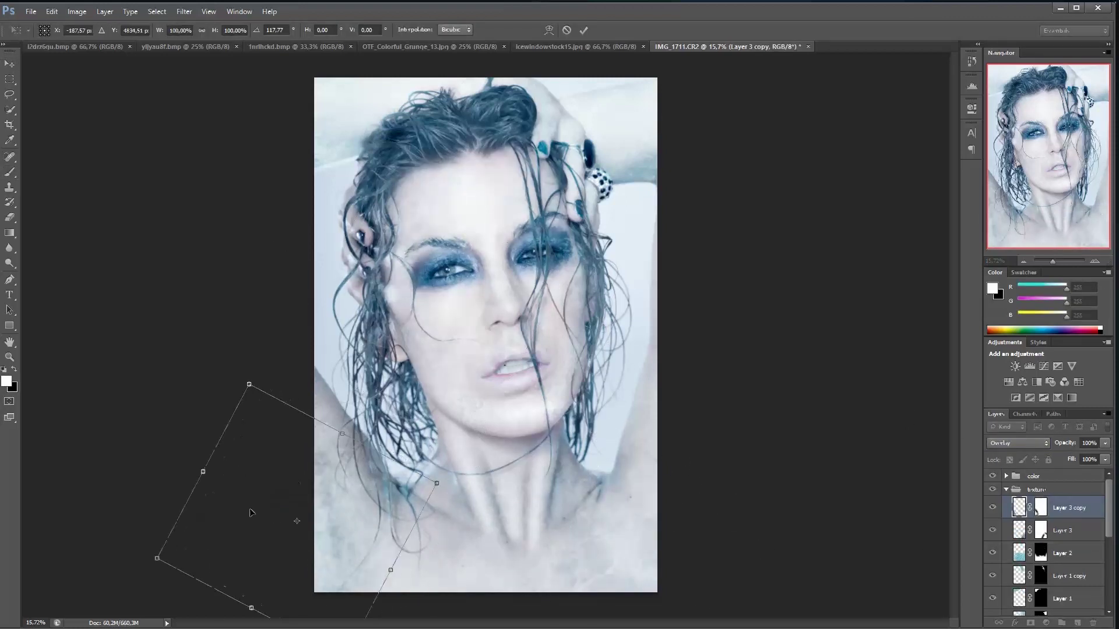
pyautogui.press('Return')
# Copy the whole icewindowstock15.jpg image and paste it into the portrait.
pyautogui.click(575, 46)
pyautogui.hotkey('ctrl', 'a')
pyautogui.hotkey('ctrl', 'c')
pyautogui.click(727, 47)
pyautogui.hotkey('ctrl', 'v')
pyautogui.press('Return')
# Transform and move the pasted ice texture onto the lower chest and set its blending mode to Overlay.
pyautogui.hotkey('ctrl', 't')
pyautogui.moveTo(397, 501); pyautogui.dragTo(323, 520)
pyautogui.press('Return')
pyautogui.scroll(-7, 998, 443)
pyautogui.press('v')
pyautogui.moveTo(334, 557)
pyautogui.mouseDown()
pyautogui.moveTo(329, 548)
pyautogui.moveTo(451, 551)
pyautogui.mouseUp()
pyautogui.scroll(-5, 989, 441)
# Add a mask to Layer 4 and paint black on it to blend the ice texture into the chest.
pyautogui.click(1029, 622)
pyautogui.press('b')
pyautogui.moveTo(376, 469)
pyautogui.mouseDown()
pyautogui.moveTo(517, 582)
pyautogui.moveTo(459, 519)
pyautogui.mouseUp()
# Place a copy of Layer 4 on the opposite shoulder at 81% opacity, rotate it and blend it with its mask.
pyautogui.press('v')
pyautogui.moveTo(365, 529)
pyautogui.mouseDown()
pyautogui.moveTo(303, 527)
pyautogui.moveTo(260, 557)
pyautogui.moveTo(592, 569)
pyautogui.mouseUp()
pyautogui.press('8')
pyautogui.press('1')
pyautogui.hotkey('ctrl', 't')
pyautogui.moveTo(693, 589); pyautogui.dragTo(707, 550)
pyautogui.press('Return')
pyautogui.click(1039, 512)
pyautogui.press('b')
pyautogui.press('x')
# Duplicate Layer 4 copy, reposition the duplicate with Free Transform and select its mask for blending.
pyautogui.hotkey('ctrl', 'j')
pyautogui.hotkey('ctrl', 't')
pyautogui.moveTo(582, 547); pyautogui.dragTo(420, 378)
pyautogui.press('Return')
pyautogui.click(1040, 507)
# Duplicate Layer 4 copy 2, move it up to the forehead and warp it along the hairline.
pyautogui.hotkey('ctrl', 'j')
pyautogui.hotkey('ctrl', 't')
pyautogui.moveTo(344, 419); pyautogui.dragTo(344, 262)
pyautogui.moveTo(443, 314); pyautogui.dragTo(464, 207)
pyautogui.click(548, 30)
pyautogui.moveTo(372, 187); pyautogui.dragTo(402, 178)
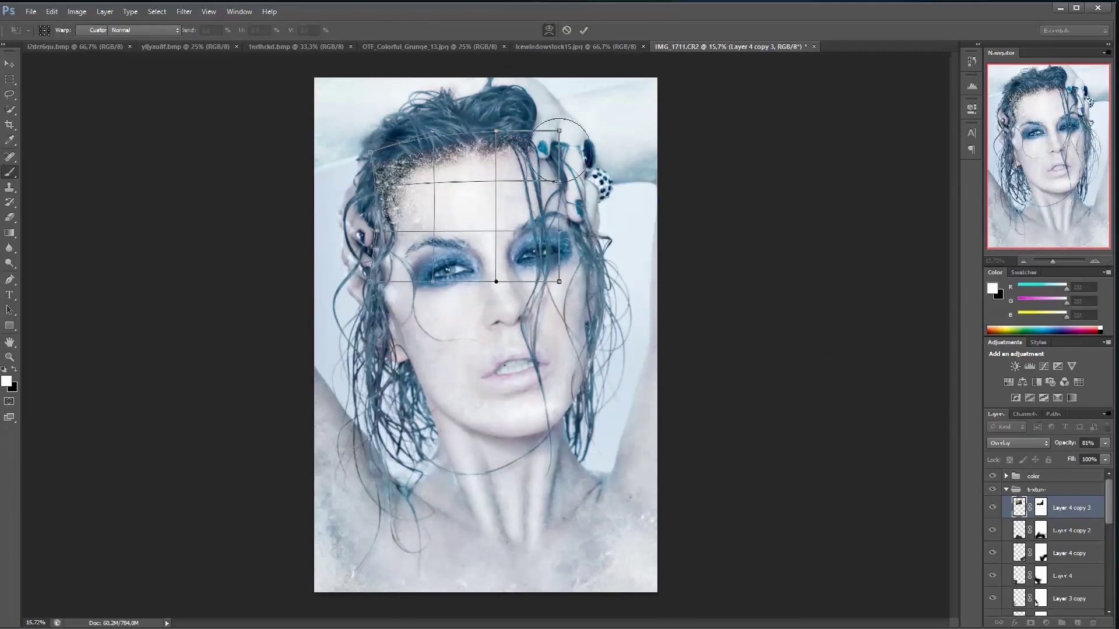
pyautogui.press('Return')
# Paint on the Layer 4 copy 3 mask to blend the ice texture into the forehead and hair.
pyautogui.click(1040, 507)
pyautogui.scroll(6, 416, 152)
pyautogui.moveTo(344, 294); pyautogui.dragTo(475, 177)
pyautogui.moveTo(641, 124)
pyautogui.mouseDown()
pyautogui.moveTo(519, 228)
pyautogui.moveTo(641, 157)
pyautogui.mouseUp()
# Desaturate the ice texture of Layer 4 copy 3.
pyautogui.click(1019, 508)
pyautogui.click(76, 11)
pyautogui.moveTo(143, 42)
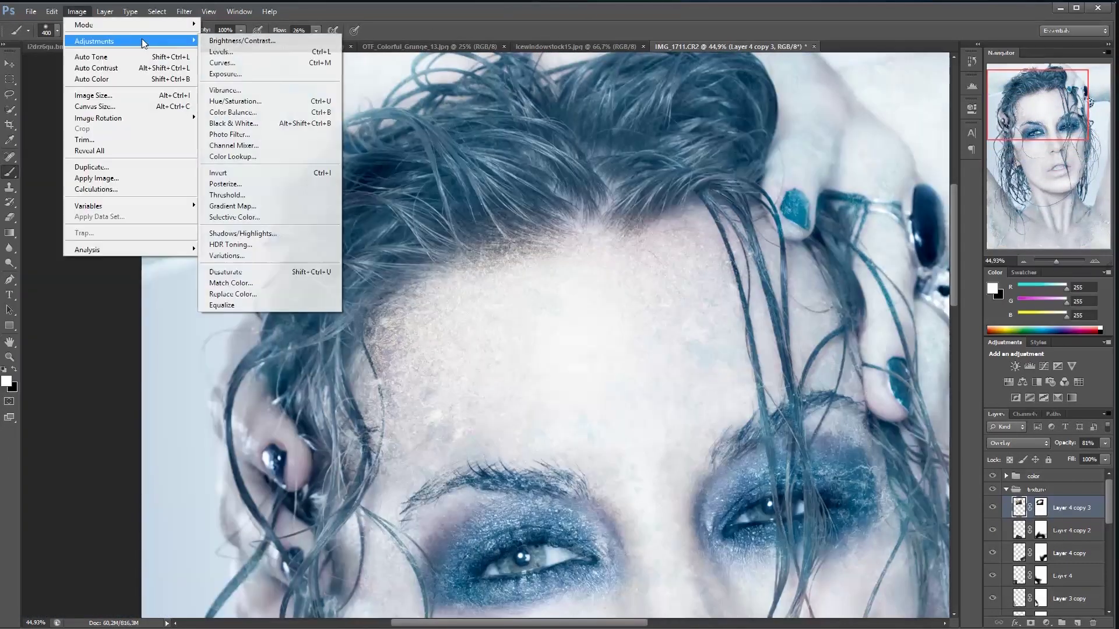
pyautogui.click(233, 272)
# Duplicate Layer 4 copy 3 and transform the duplicate to place more ice texture on the face.
pyautogui.moveTo(611, 483); pyautogui.dragTo(582, 263)
pyautogui.scroll(-6, 582, 263)
pyautogui.hotkey('ctrl', 'j')
pyautogui.hotkey('ctrl', 't')
pyautogui.moveTo(449, 198); pyautogui.dragTo(484, 373)
pyautogui.moveTo(382, 262); pyautogui.dragTo(428, 305)
pyautogui.press('Return')
pyautogui.moveTo(1053, 261); pyautogui.dragTo(1054, 261)
# Duplicate Layer 4 copy 4 and reposition and rotate the duplicate to frost another part of the face.
pyautogui.hotkey('ctrl', 'j')
pyautogui.hotkey('ctrl', 't')
pyautogui.moveTo(341, 277); pyautogui.dragTo(315, 326)
pyautogui.moveTo(414, 395); pyautogui.dragTo(450, 282)
pyautogui.press('Return')
pyautogui.moveTo(1055, 261); pyautogui.dragTo(1052, 261)
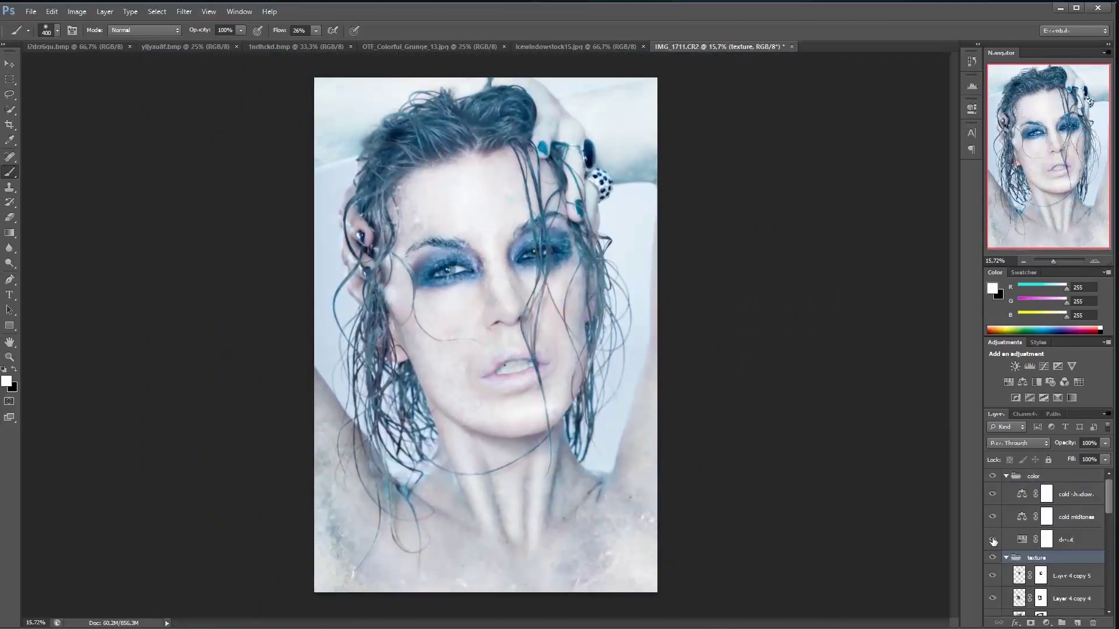
# Create a layer named "blue color" above cold shadows in the color group and set its blending mode to Hue.
pyautogui.click(1047, 539)
pyautogui.moveTo(1052, 261); pyautogui.dragTo(1055, 264)
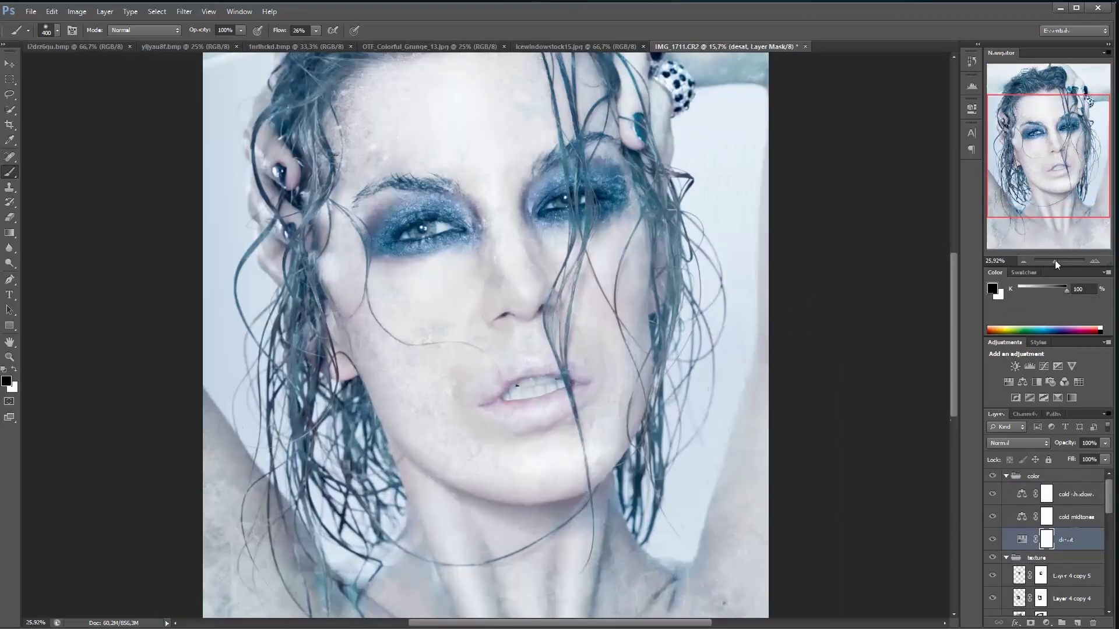
pyautogui.click(1027, 503)
pyautogui.hotkey('ctrl', 'shift', 'n')
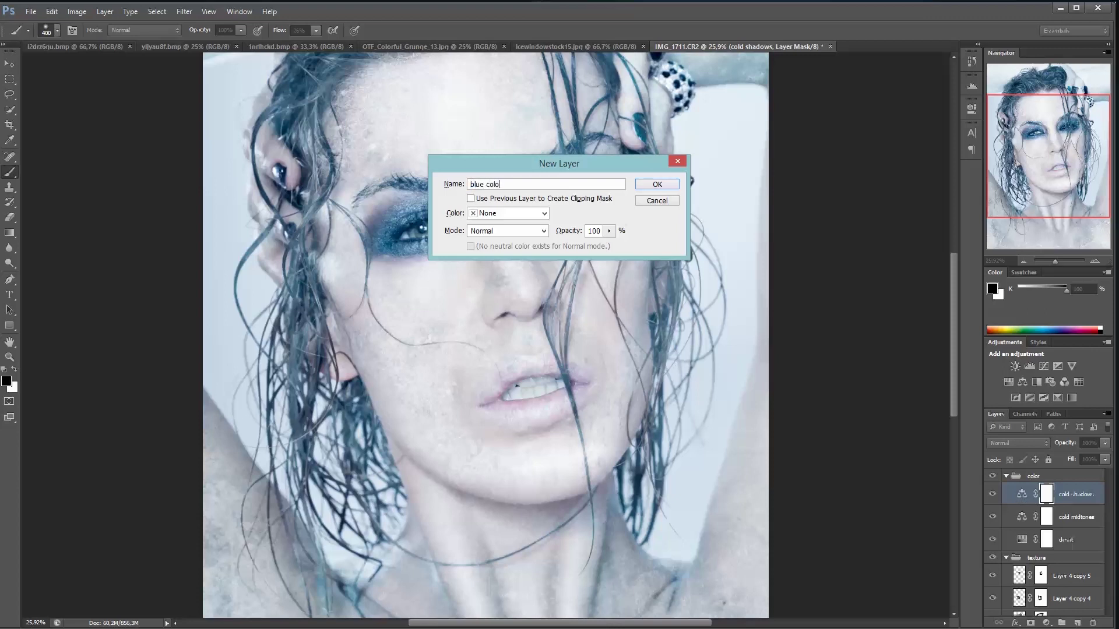
pyautogui.write('blue color')
pyautogui.press('Return')
pyautogui.press('x')
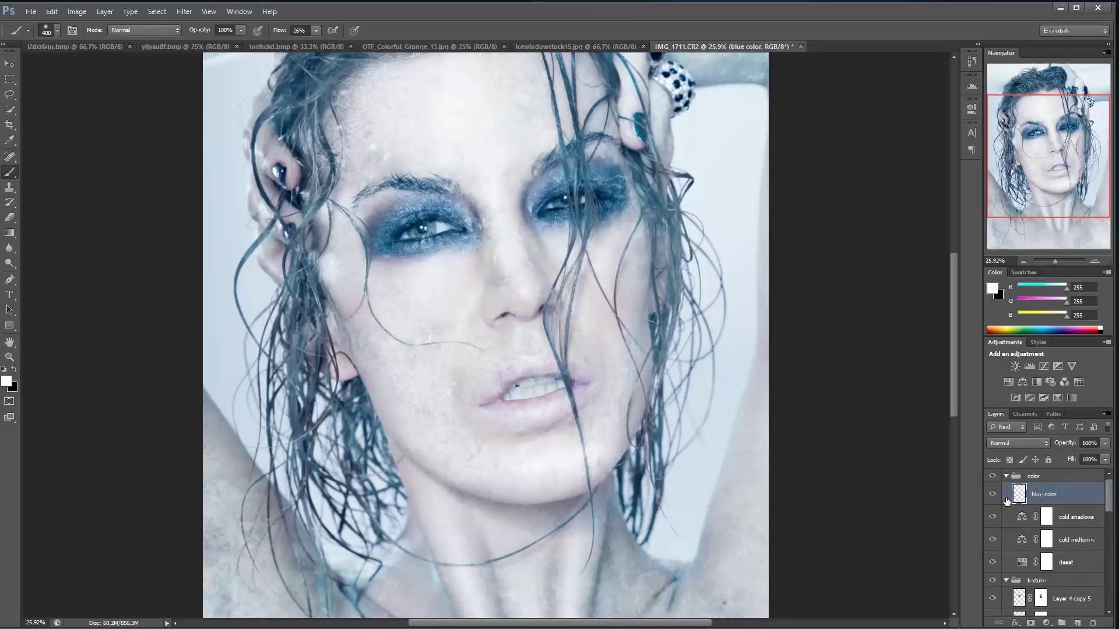
pyautogui.click(1014, 443)
pyautogui.click(1014, 407)
# Set the foreground color to pale cyan a8d5d9.
pyautogui.click(7, 382)
pyautogui.moveTo(845, 422); pyautogui.dragTo(842, 362)
pyautogui.moveTo(729, 333); pyautogui.dragTo(719, 307)
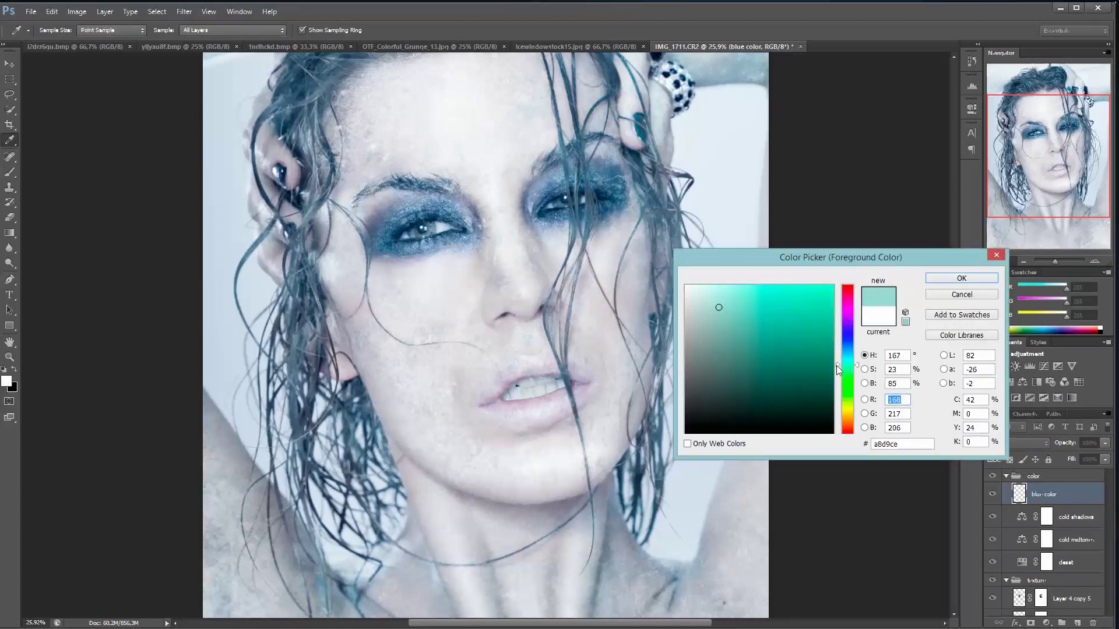
pyautogui.moveTo(835, 365); pyautogui.dragTo(834, 357)
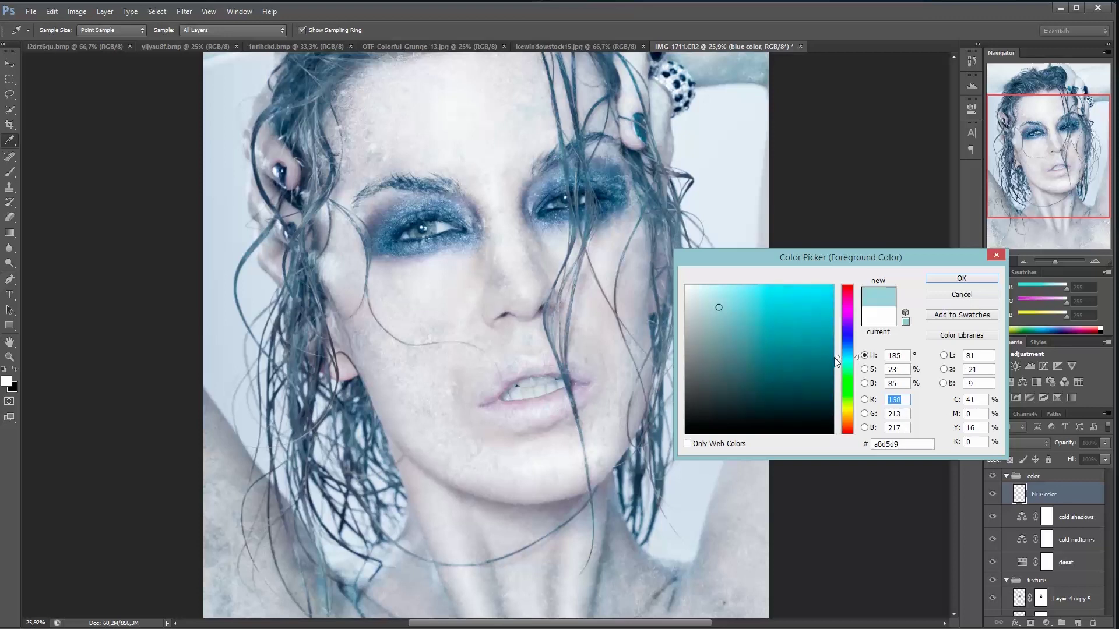
pyautogui.press('Return')
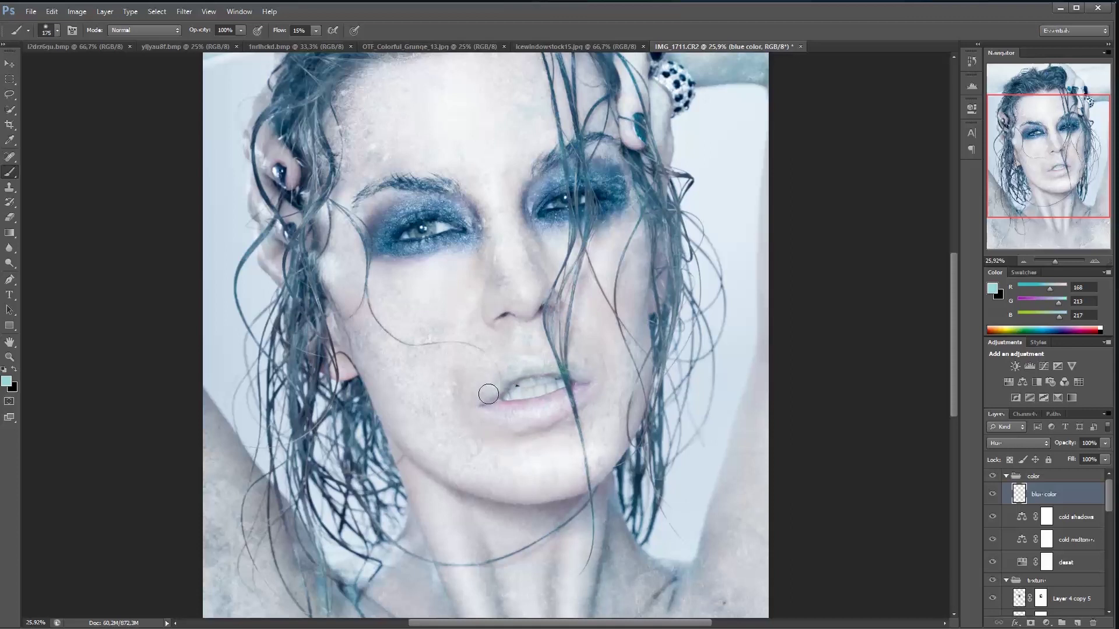
# Paint the pale cyan over the lips and mouth corners on the blue color layer, varying the brush size.
pyautogui.click(1056, 261)
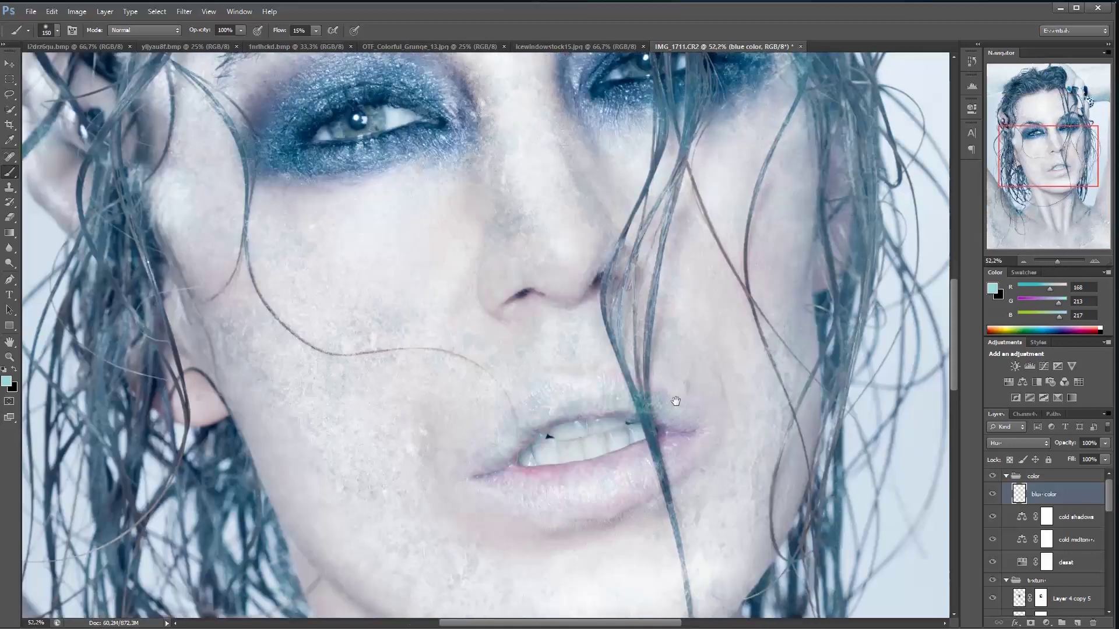
pyautogui.moveTo(674, 402); pyautogui.dragTo(640, 353)
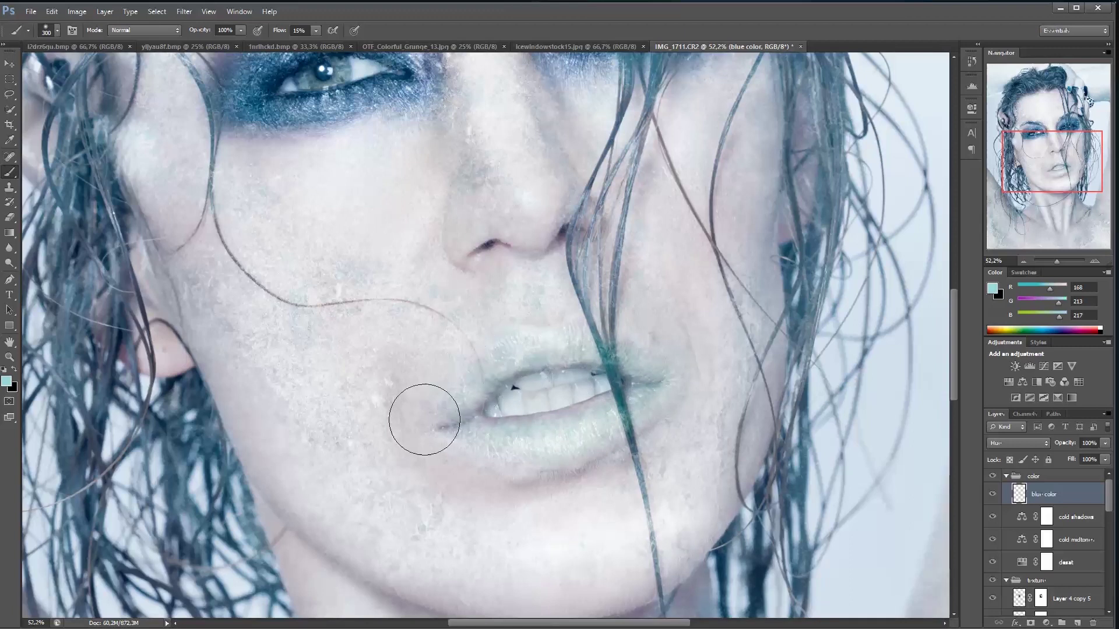
pyautogui.press('[')
pyautogui.press('[')
pyautogui.press(']')
pyautogui.moveTo(1057, 260); pyautogui.dragTo(1055, 261)
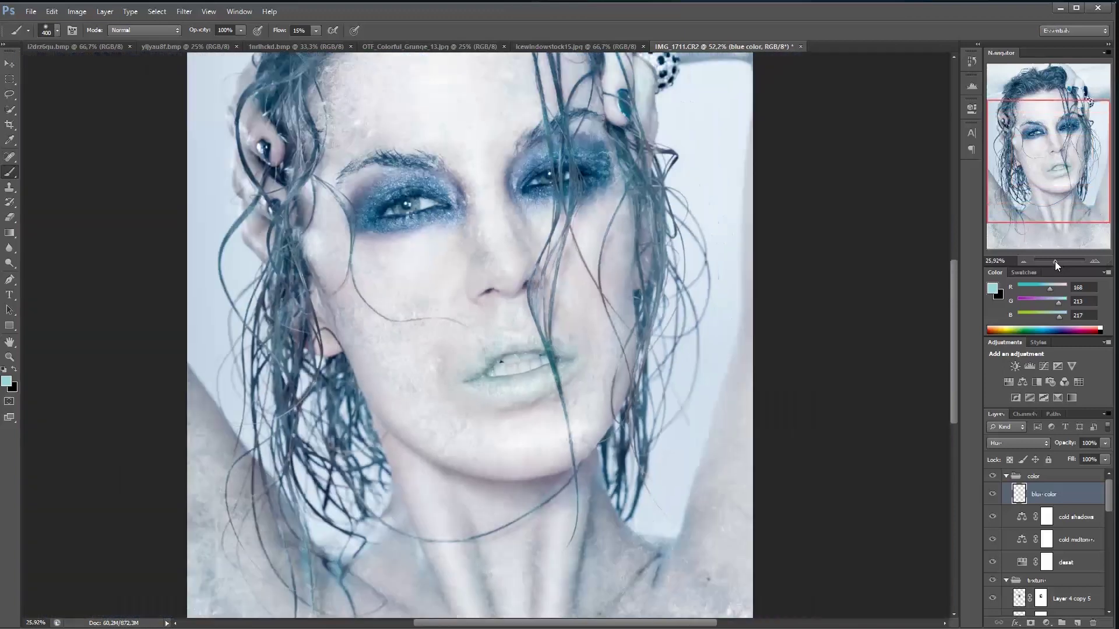
# Shift the hue of the blue color layer by +10 with Hue/Saturation.
pyautogui.click(76, 11)
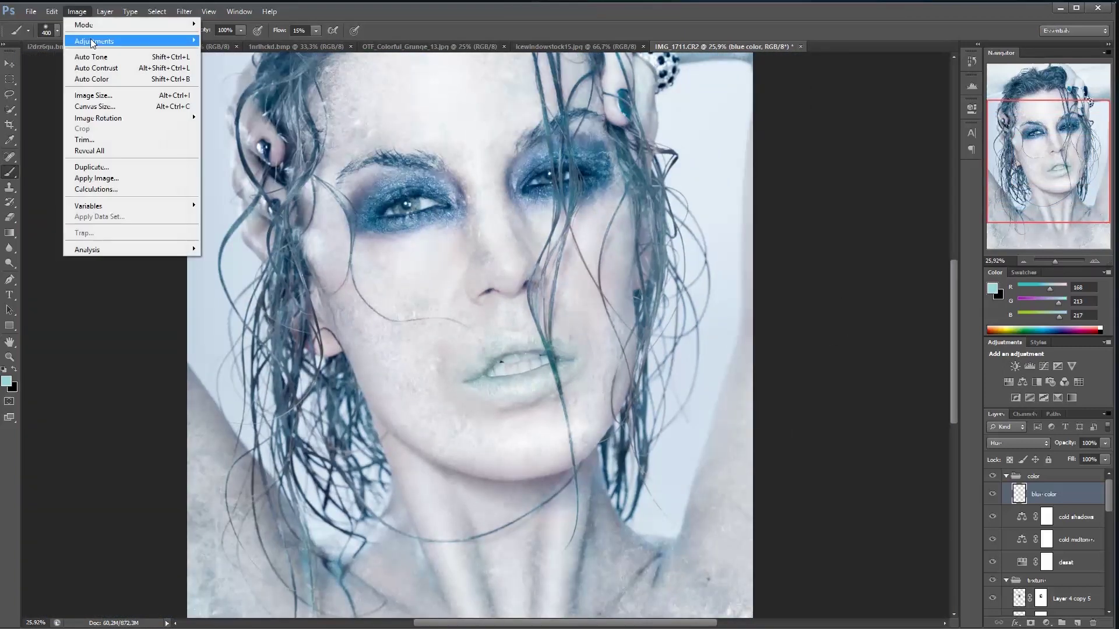
pyautogui.moveTo(134, 41)
pyautogui.click(263, 100)
pyautogui.moveTo(810, 337)
pyautogui.mouseDown()
pyautogui.moveTo(784, 337)
pyautogui.moveTo(861, 339)
pyautogui.moveTo(806, 351)
pyautogui.moveTo(818, 341)
pyautogui.mouseUp()
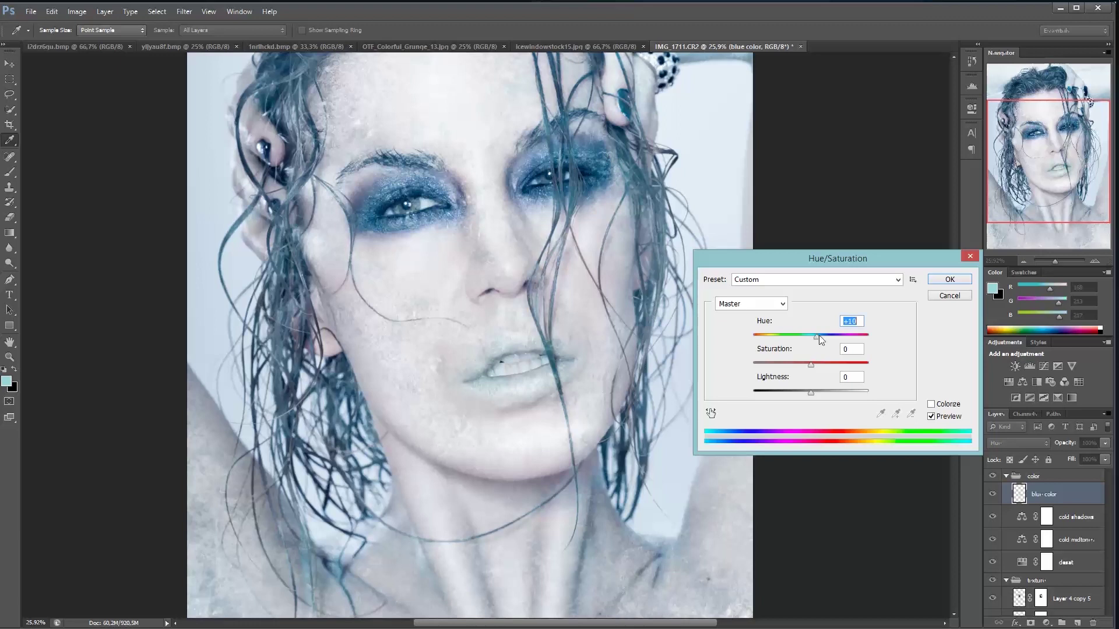
pyautogui.click(949, 280)
pyautogui.press('b')
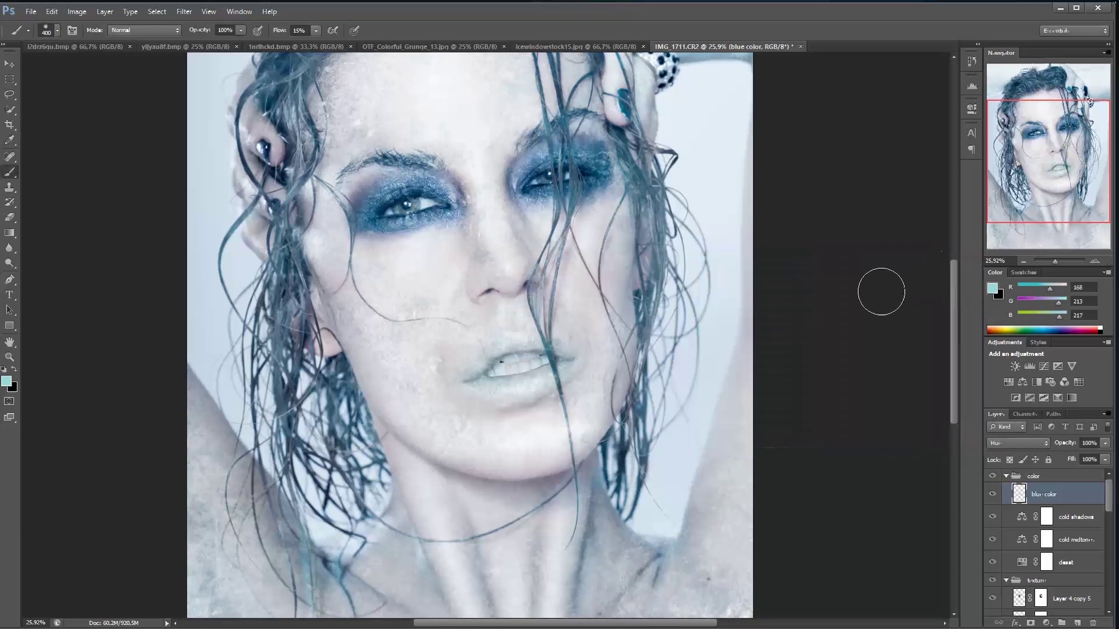
# Touch up the teeth and lips with pale cyan on the blue color layer using a smaller brush.
pyautogui.click(1059, 260)
pyautogui.press('[')
pyautogui.press('[')
pyautogui.press('[')
pyautogui.press('[')
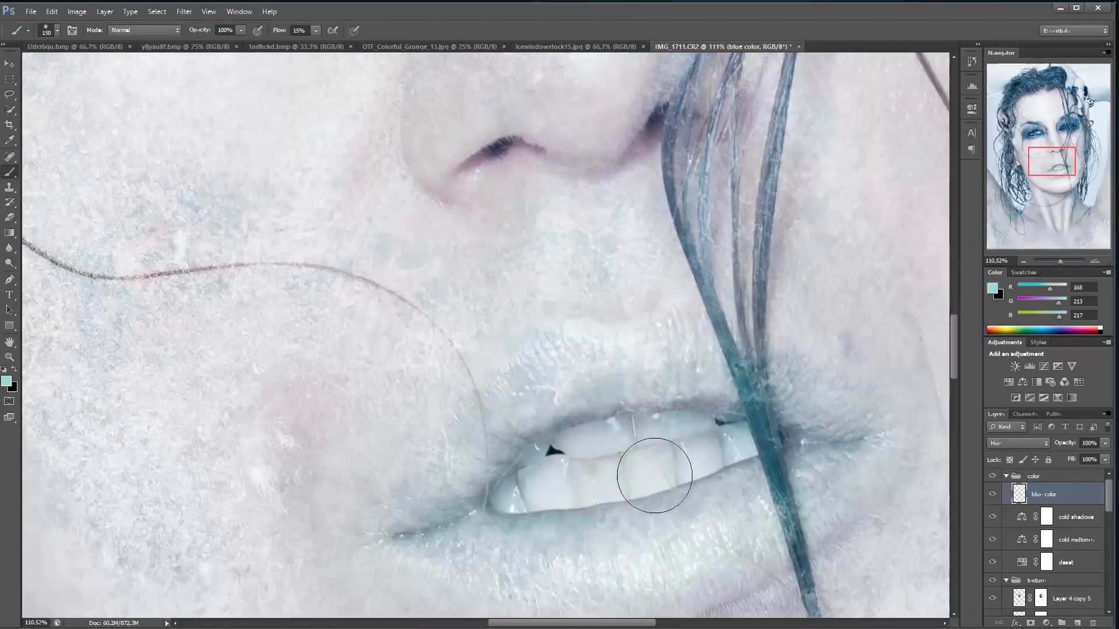
pyautogui.press(']')
pyautogui.click(1054, 260)
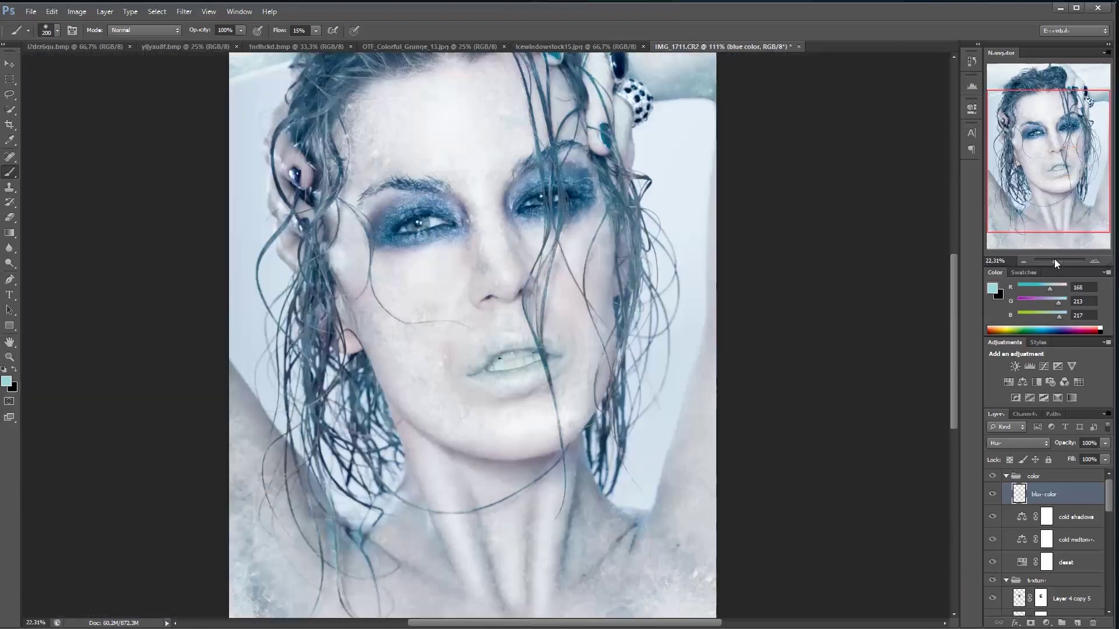
# Reduce the opacity of the blue color layer to 68%.
pyautogui.click(1056, 260)
pyautogui.press(']')
pyautogui.press(']')
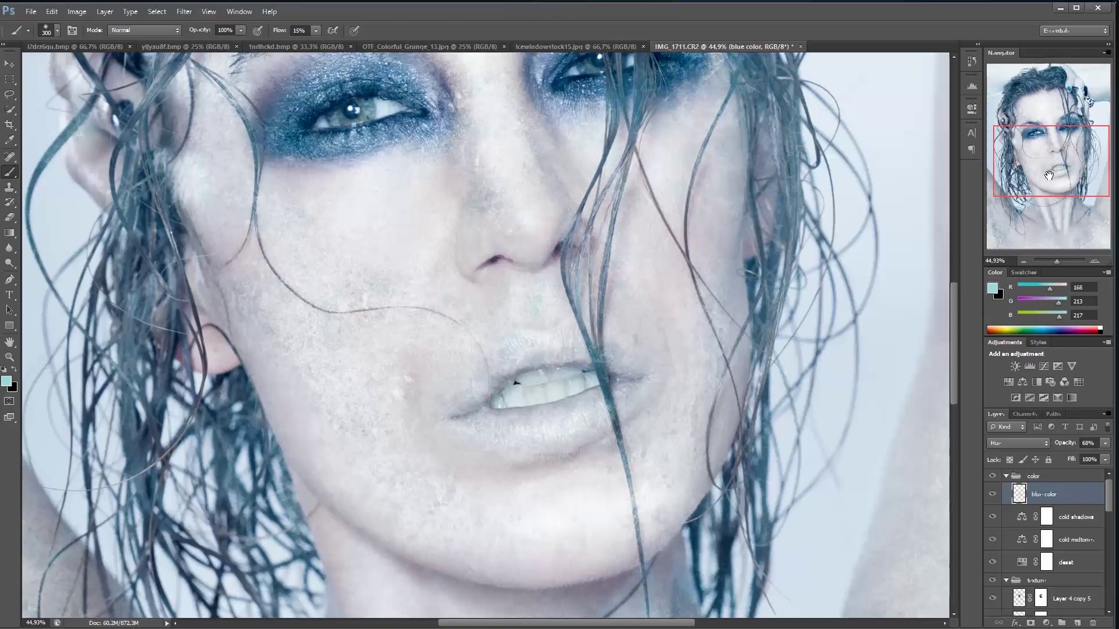
pyautogui.moveTo(1049, 175); pyautogui.dragTo(1009, 152)
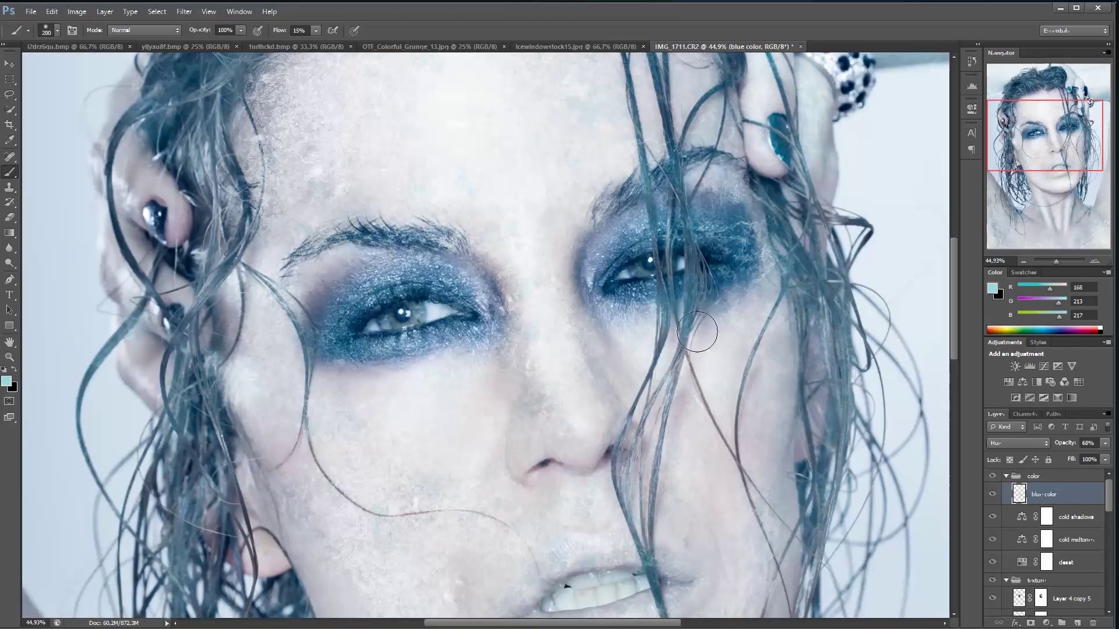
pyautogui.moveTo(675, 447); pyautogui.dragTo(712, 414)
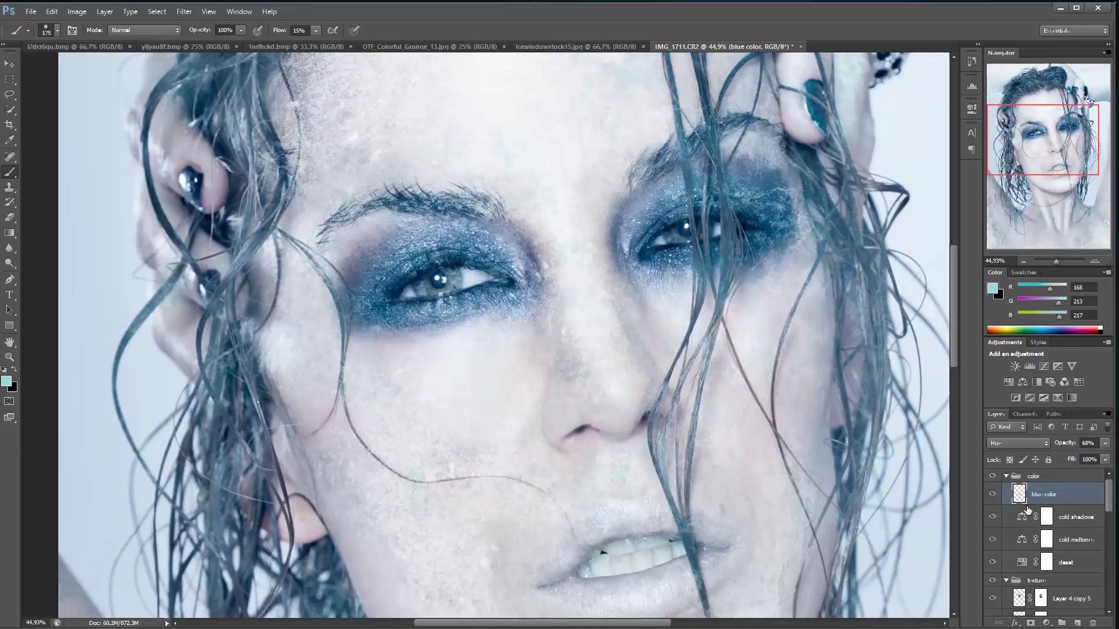
# Paint pale cyan over the remaining warm skin around the face, hair and fingers on the blue color layer, varying the brush size.
pyautogui.press(']')
pyautogui.press(']')
pyautogui.moveTo(392, 402); pyautogui.dragTo(448, 474)
pyautogui.press('[')
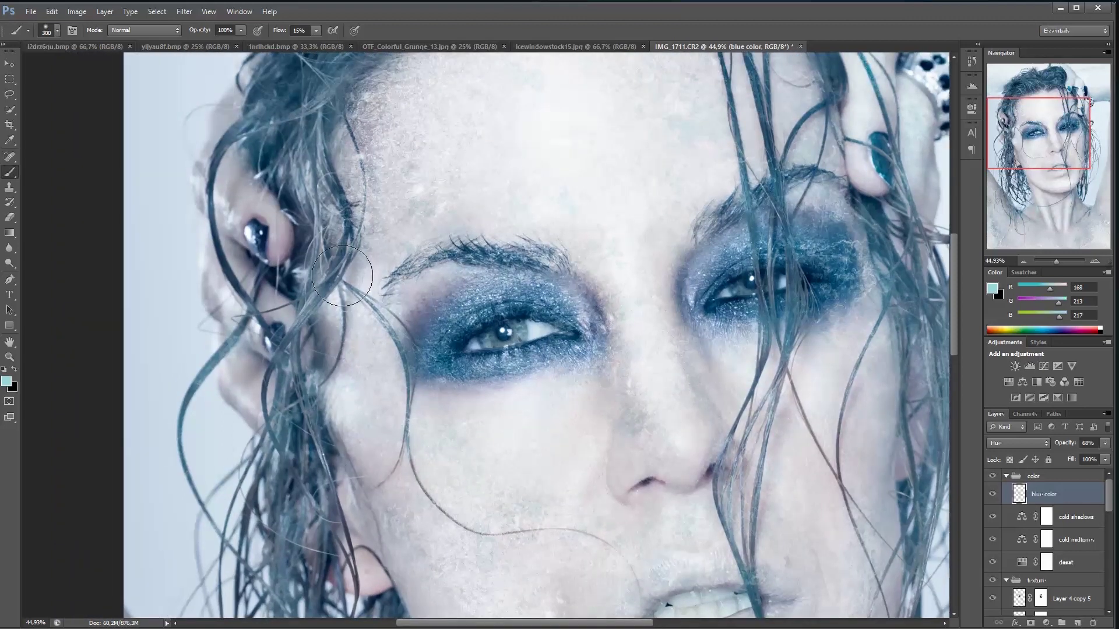
pyautogui.moveTo(390, 431); pyautogui.dragTo(425, 494)
pyautogui.moveTo(1055, 260); pyautogui.dragTo(1054, 259)
pyautogui.moveTo(376, 355); pyautogui.dragTo(474, 451)
pyautogui.press(']')
pyautogui.press(']')
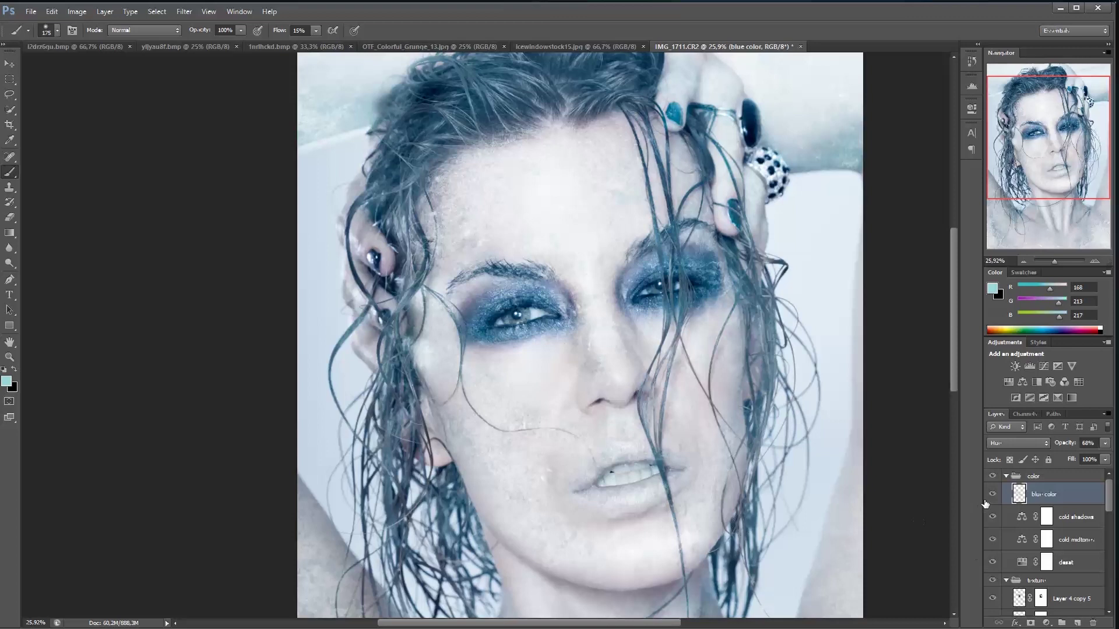
pyautogui.moveTo(481, 284); pyautogui.dragTo(471, 302)
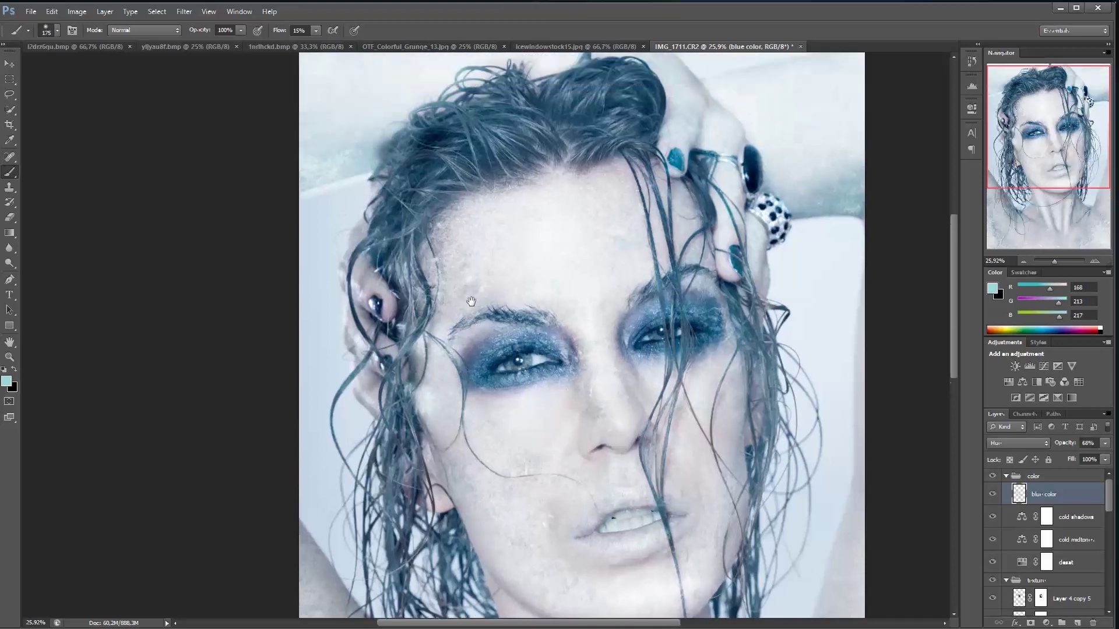
# Add a Hue/Saturation adjustment layer above blue color and set its Blues to hue -13 and saturation +7.
pyautogui.moveTo(1054, 259); pyautogui.dragTo(1053, 260)
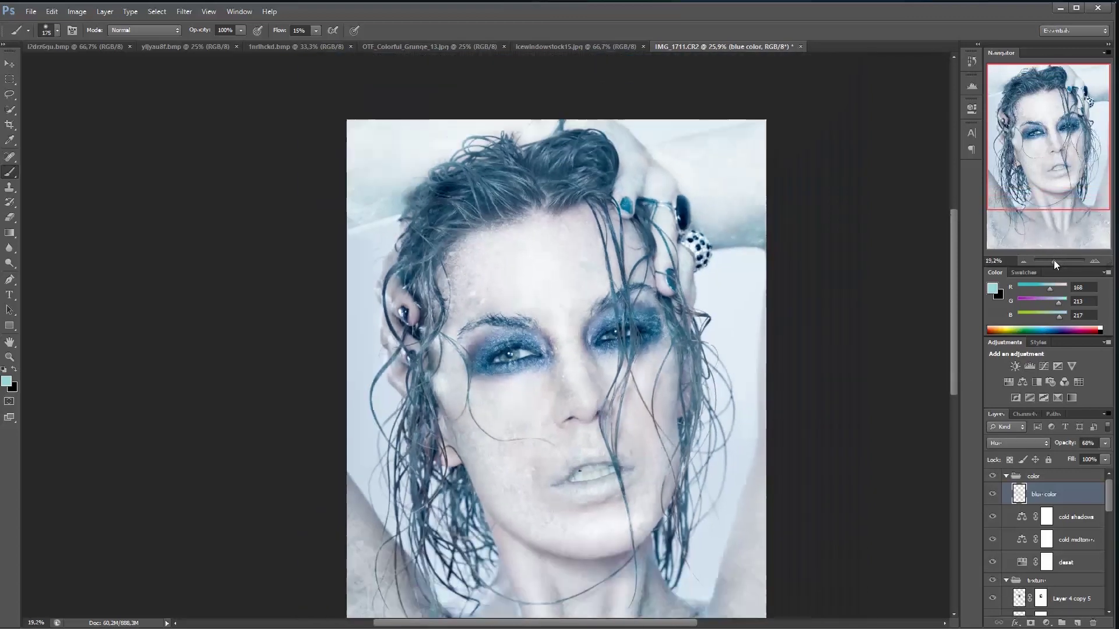
pyautogui.click(1046, 622)
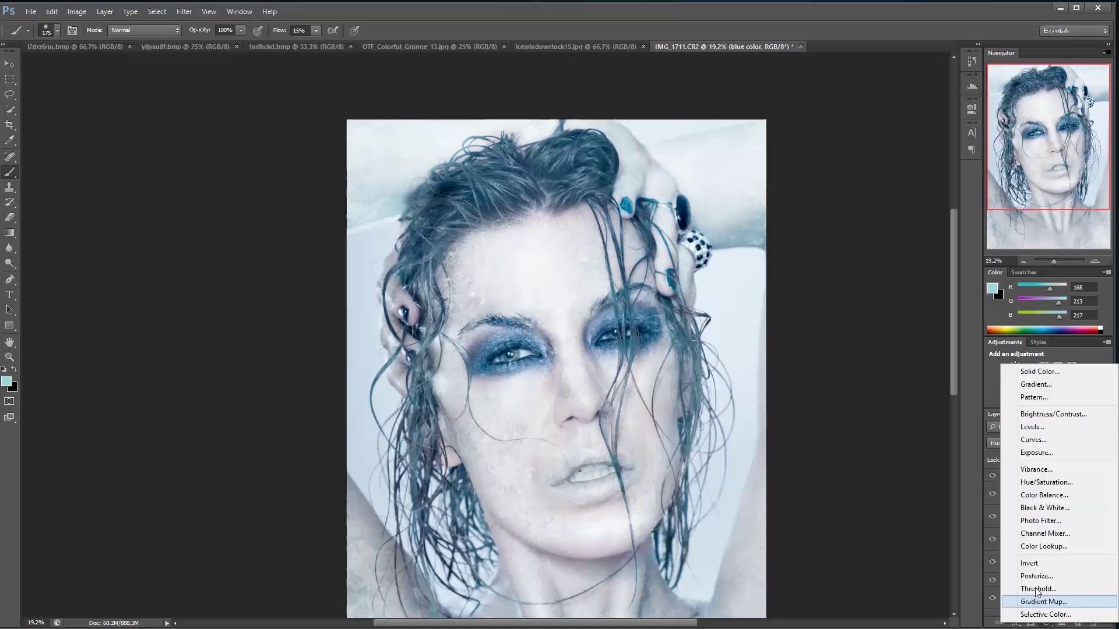
pyautogui.click(1046, 482)
pyautogui.moveTo(877, 178)
pyautogui.mouseDown()
pyautogui.moveTo(885, 176)
pyautogui.moveTo(815, 177)
pyautogui.moveTo(875, 182)
pyautogui.mouseUp()
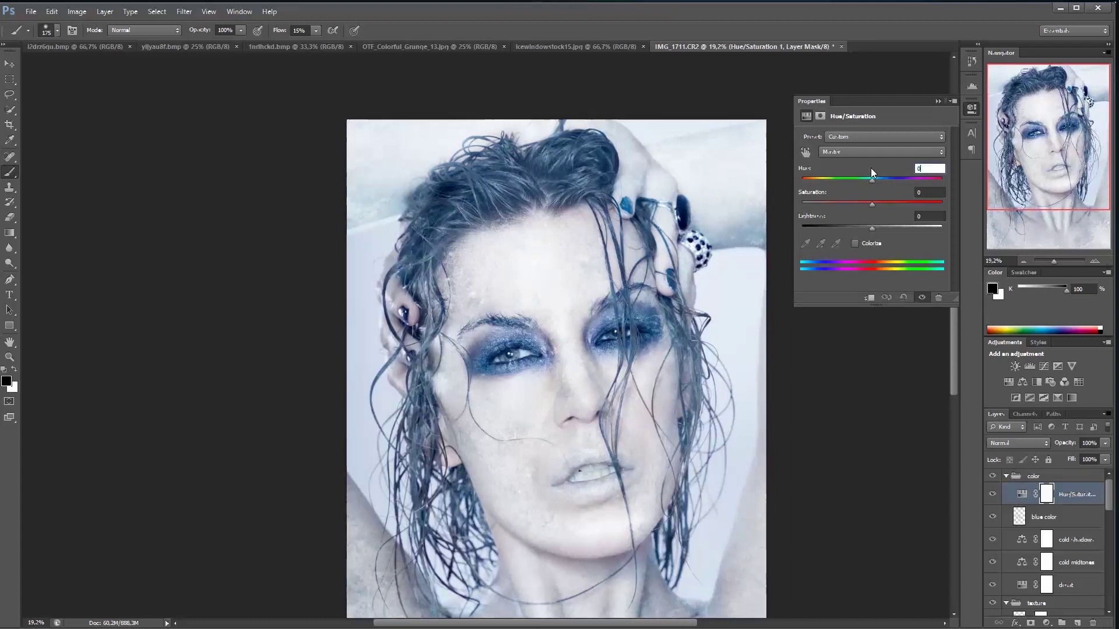
pyautogui.click(838, 152)
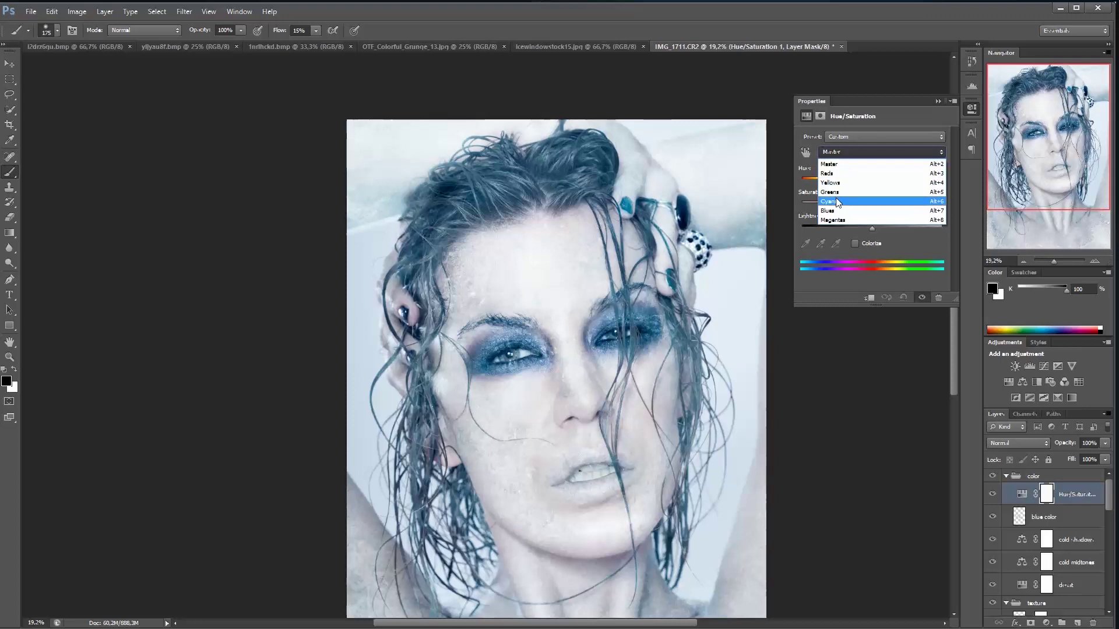
pyautogui.click(840, 210)
pyautogui.moveTo(864, 203); pyautogui.dragTo(861, 180)
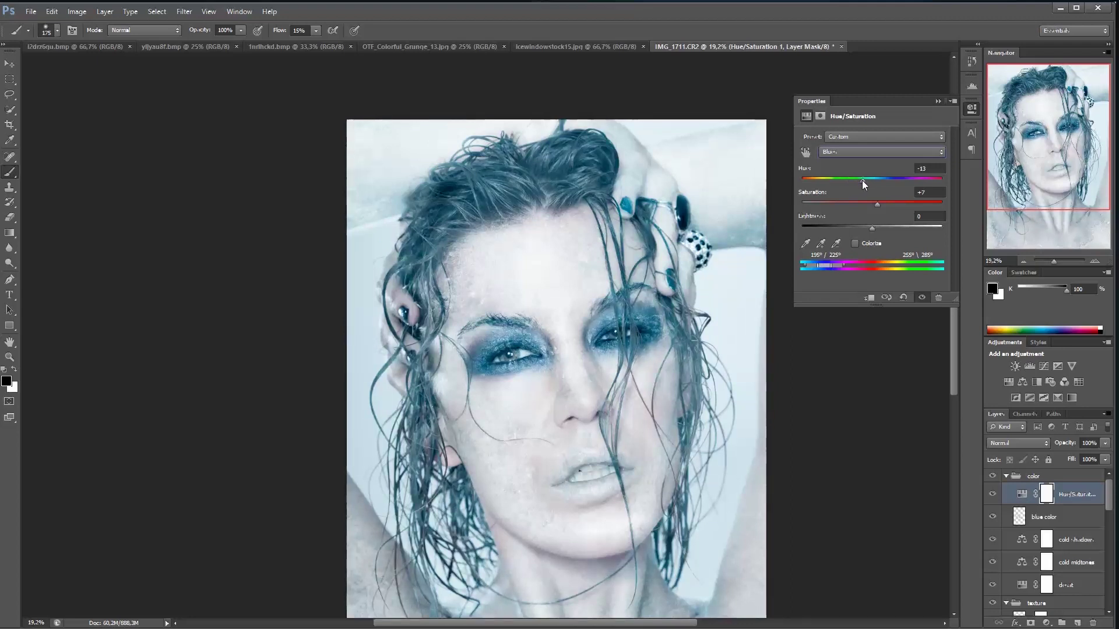
pyautogui.click(937, 100)
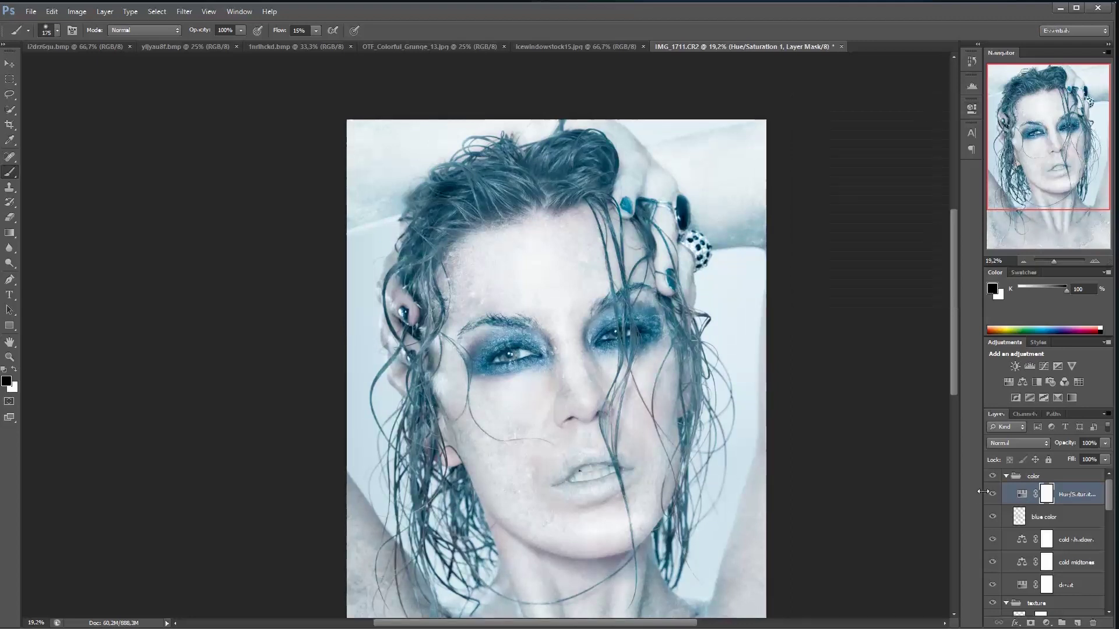
# Invert the Hue/Saturation mask to black and paint white over the hair, face and eyes with a large soft brush.
pyautogui.click(994, 498)
pyautogui.click(994, 499)
pyautogui.press('x')
pyautogui.press(']')
pyautogui.press(']')
pyautogui.press(']')
pyautogui.press(']')
pyautogui.press(']')
pyautogui.press(']')
pyautogui.moveTo(480, 256)
pyautogui.mouseDown()
pyautogui.moveTo(541, 221)
pyautogui.moveTo(491, 230)
pyautogui.moveTo(560, 198)
pyautogui.moveTo(491, 233)
pyautogui.moveTo(579, 204)
pyautogui.moveTo(479, 225)
pyautogui.moveTo(591, 203)
pyautogui.mouseUp()
pyautogui.press('[')
pyautogui.moveTo(509, 242)
pyautogui.mouseDown()
pyautogui.moveTo(448, 265)
pyautogui.moveTo(447, 354)
pyautogui.moveTo(459, 364)
pyautogui.moveTo(442, 354)
pyautogui.moveTo(467, 452)
pyautogui.mouseUp()
pyautogui.press(']')
pyautogui.moveTo(488, 306)
pyautogui.mouseDown()
pyautogui.moveTo(504, 351)
pyautogui.moveTo(463, 354)
pyautogui.moveTo(613, 336)
pyautogui.moveTo(650, 309)
pyautogui.mouseUp()
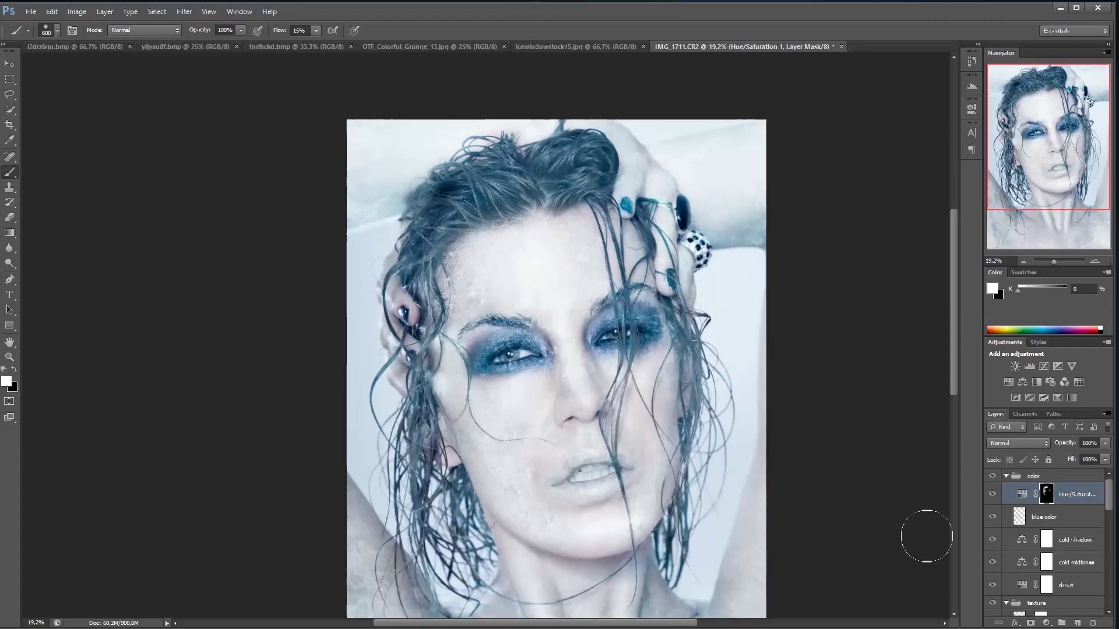
pyautogui.click(993, 494)
pyautogui.click(993, 494)
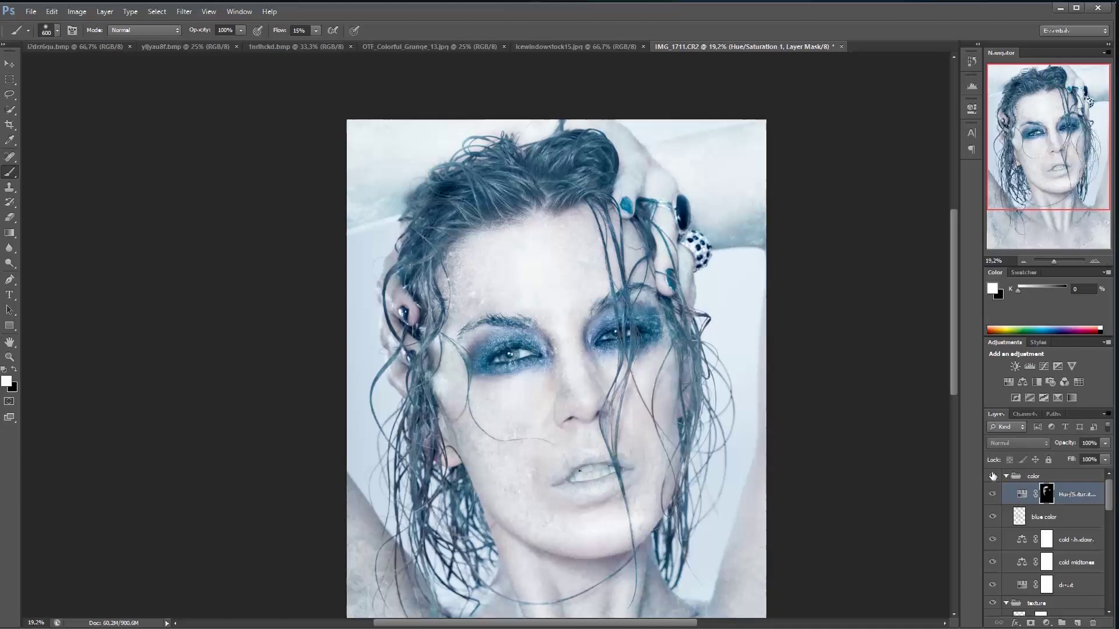
# Create a layer group named light above the color group.
pyautogui.moveTo(1051, 261); pyautogui.dragTo(1054, 260)
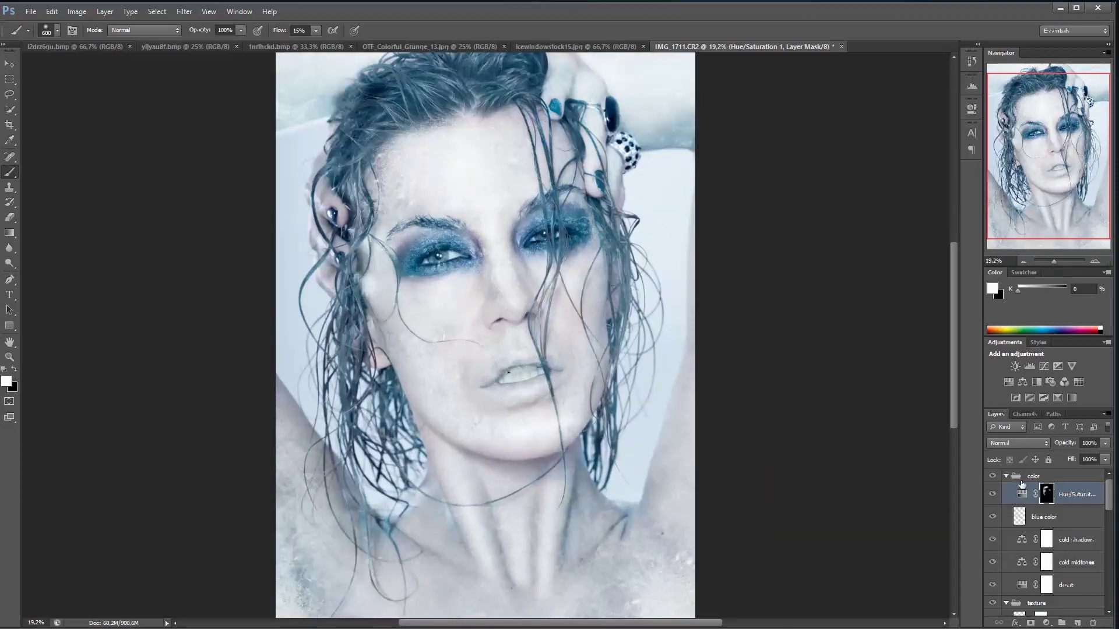
pyautogui.click(1024, 478)
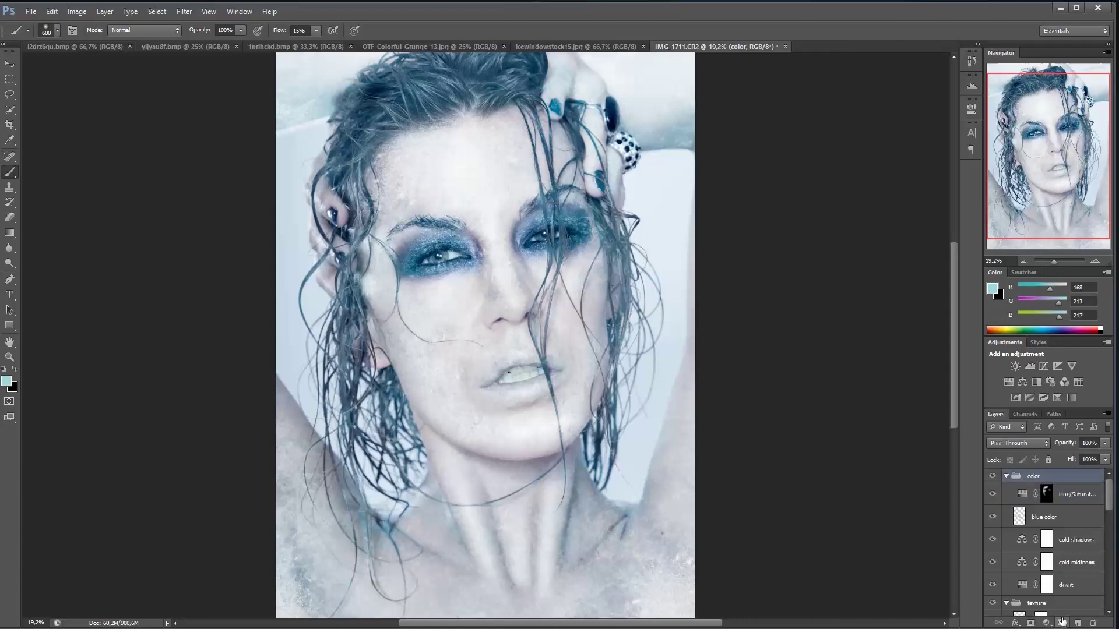
pyautogui.click(1062, 622)
pyautogui.click(1035, 473)
pyautogui.write('light')
pyautogui.press('Return')
# Add a new layer named glow inside the light group and set the foreground color to white.
pyautogui.hotkey('ctrl', 'shift', 'n')
pyautogui.write('glow')
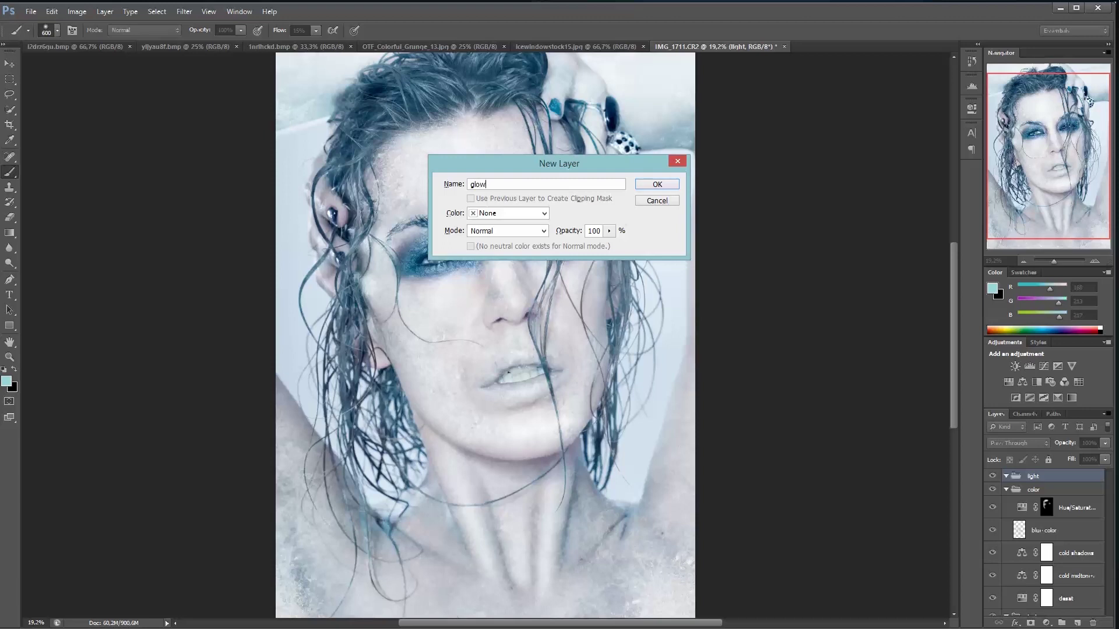
pyautogui.press('Return')
pyautogui.press('d')
pyautogui.press('x')
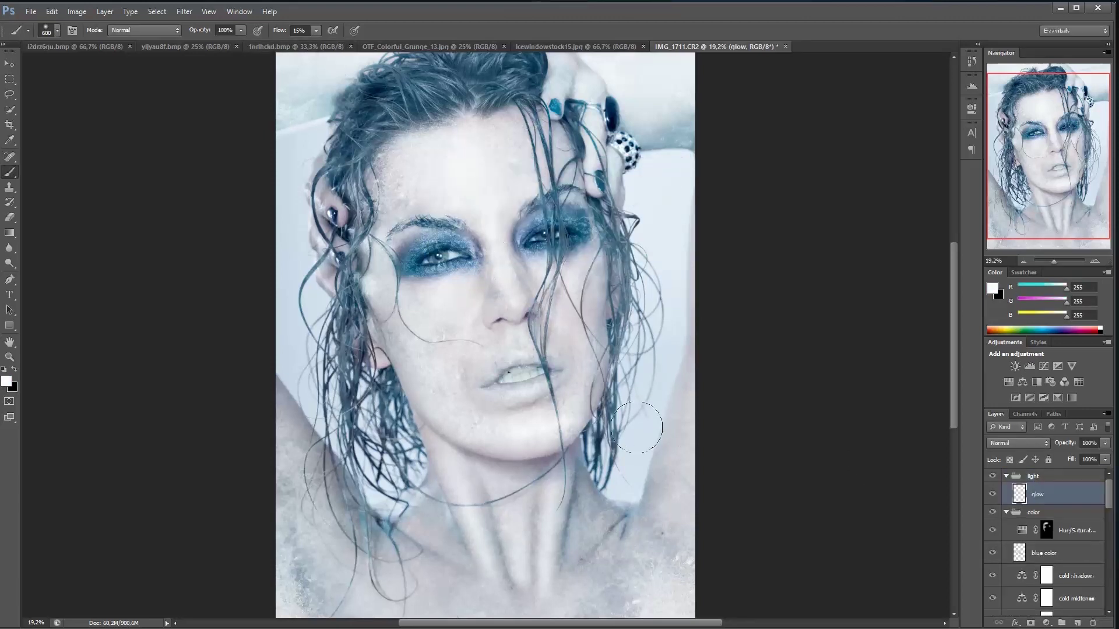
# Paint a soft white glow at the image's left edge on the glow layer, enlarging the brush to about 3100 px.
pyautogui.press(']')
pyautogui.press(']')
pyautogui.press(']')
pyautogui.press(']')
pyautogui.press(']')
pyautogui.press(']')
pyautogui.press(']')
pyautogui.press(']')
pyautogui.press(']')
pyautogui.press(']')
pyautogui.press(']')
pyautogui.press(']')
pyautogui.press(']')
pyautogui.press(']')
pyautogui.press(']')
pyautogui.press(']')
pyautogui.press(']')
pyautogui.press(']')
pyautogui.press(']')
pyautogui.press(']')
pyautogui.press(']')
pyautogui.press(']')
pyautogui.press(']')
pyautogui.press(']')
pyautogui.press(']')
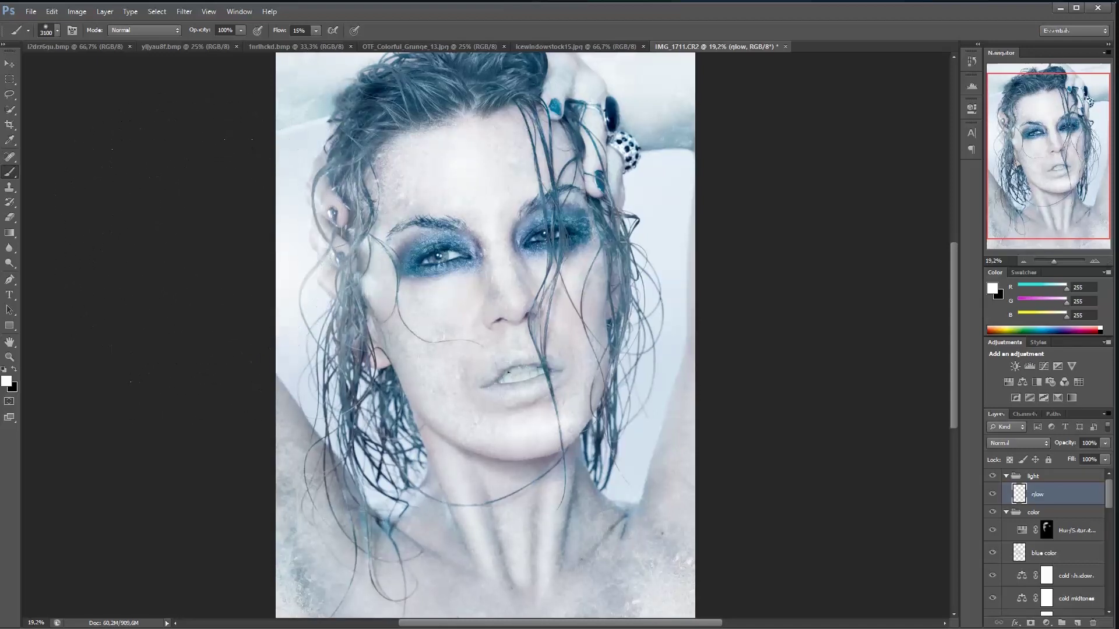
pyautogui.press(']')
pyautogui.press(']')
pyautogui.press('[')
pyautogui.press('[')
pyautogui.press('[')
pyautogui.press('[')
pyautogui.press('[')
pyautogui.press('[')
pyautogui.press('[')
pyautogui.press('[')
pyautogui.press('[')
pyautogui.press('[')
pyautogui.press('[')
pyautogui.press('[')
pyautogui.press('[')
pyautogui.press('[')
pyautogui.press('[')
pyautogui.press('[')
pyautogui.press('[')
pyautogui.press('[')
pyautogui.press('[')
pyautogui.press('[')
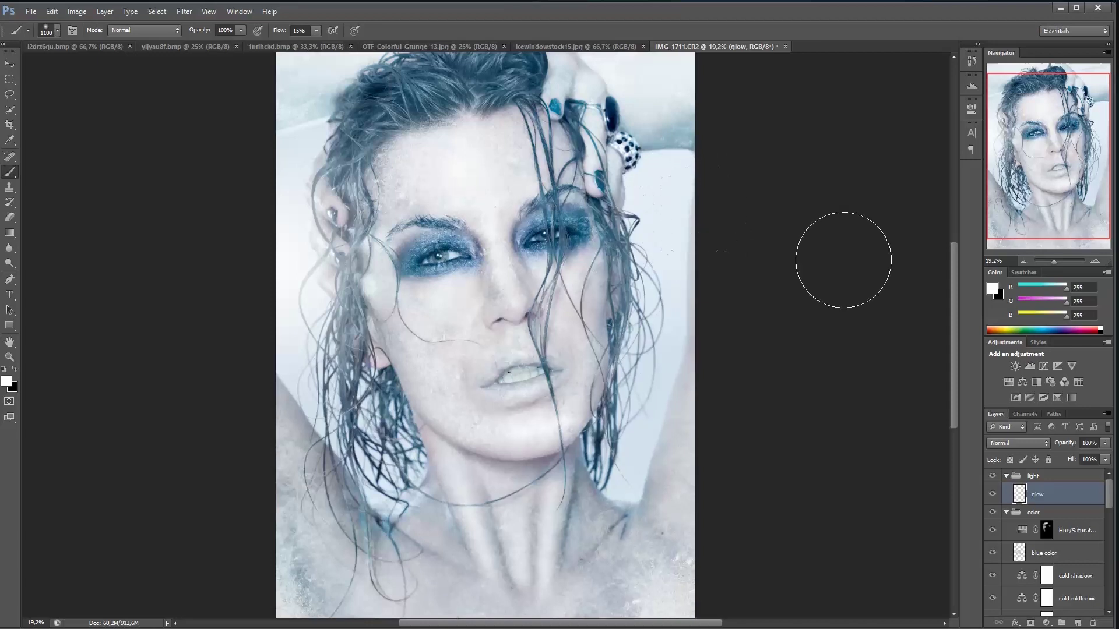
# Strengthen the white glow at the image's left edge with a 4200 px brush and set the glow layer's opacity to 97%.
pyautogui.moveTo(1047, 260); pyautogui.dragTo(1051, 260)
pyautogui.press(']')
pyautogui.press(']')
pyautogui.press(']')
pyautogui.press(']')
pyautogui.press(']')
pyautogui.press(']')
pyautogui.press(']')
pyautogui.press(']')
pyautogui.press(']')
pyautogui.press(']')
pyautogui.press(']')
pyautogui.press(']')
pyautogui.press(']')
pyautogui.press(']')
pyautogui.press(']')
pyautogui.press(']')
pyautogui.press(']')
pyautogui.press(']')
pyautogui.press(']')
pyautogui.press(']')
pyautogui.press(']')
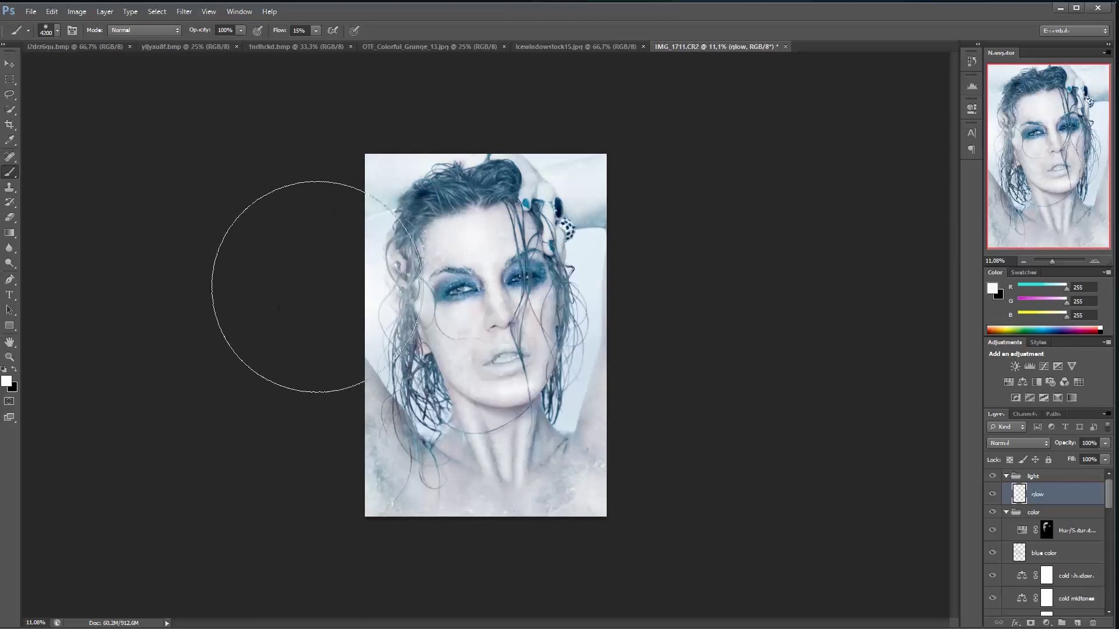
pyautogui.click(317, 287)
pyautogui.press('[')
pyautogui.press('[')
pyautogui.press('[')
pyautogui.press('[')
pyautogui.press('[')
pyautogui.press('[')
pyautogui.press('[')
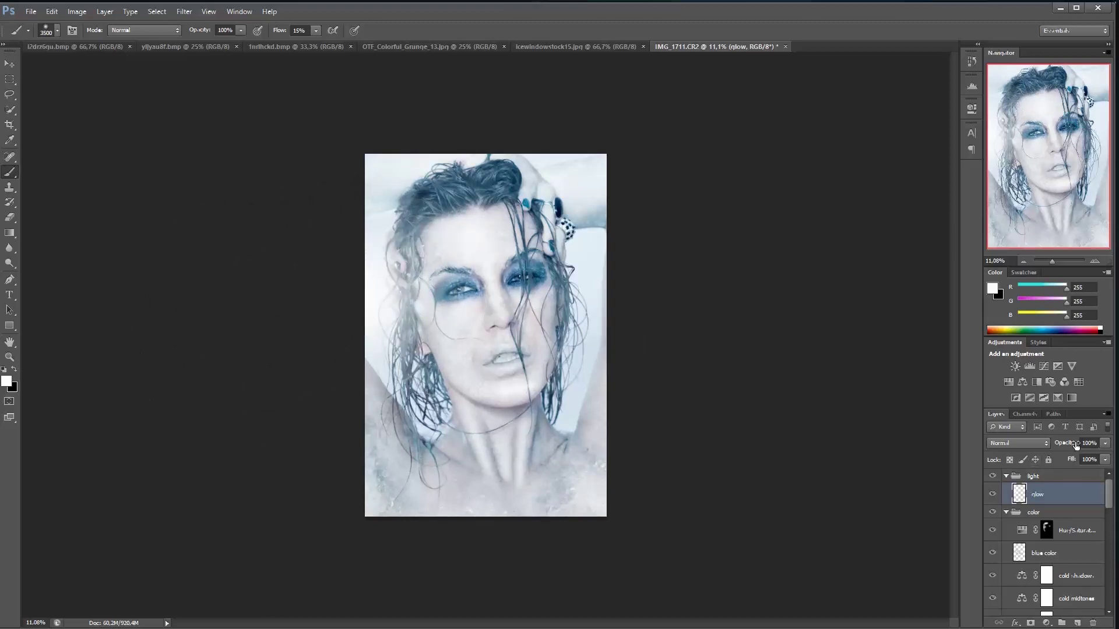
pyautogui.moveTo(1051, 262); pyautogui.dragTo(1054, 263)
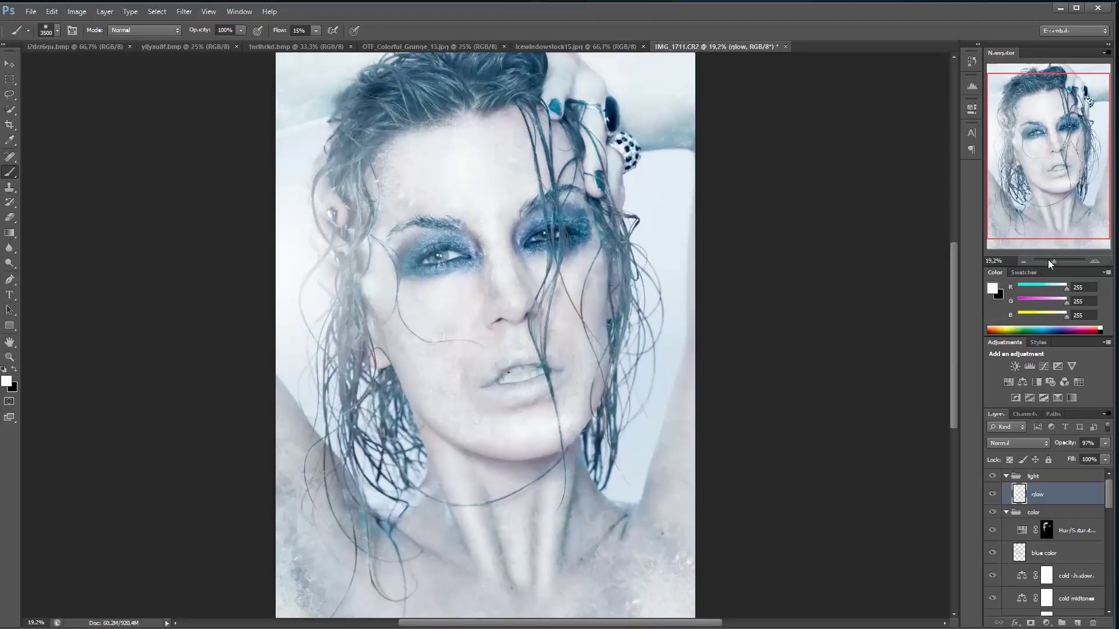
pyautogui.moveTo(1054, 261); pyautogui.dragTo(1053, 260)
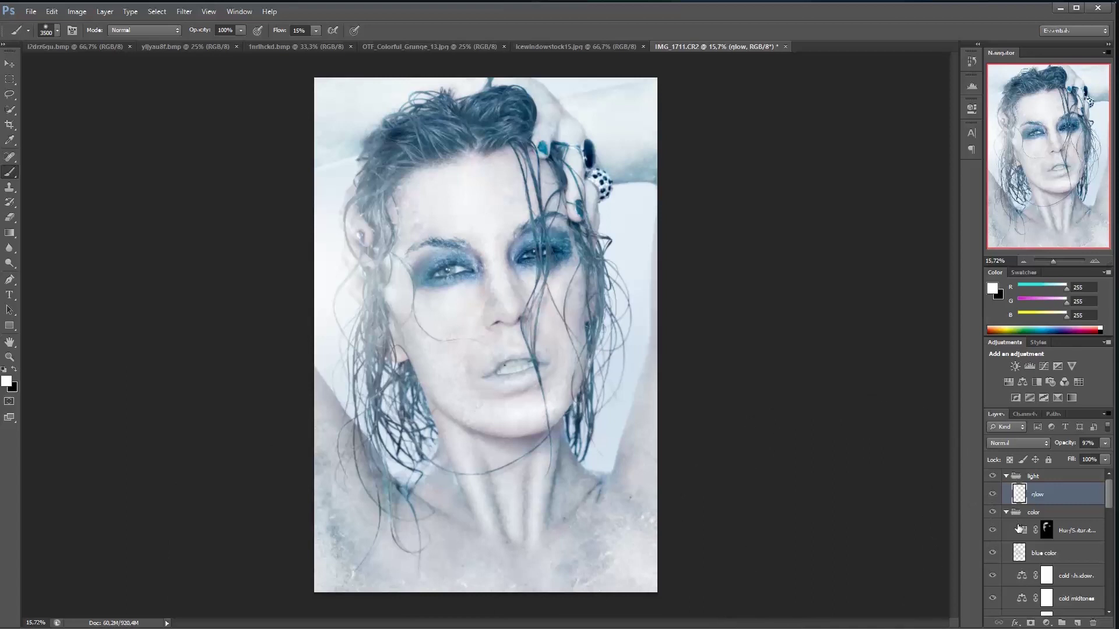
# Add a medium blue Solid Color fill layer at the top of the color group.
pyautogui.click(1025, 513)
pyautogui.click(1047, 623)
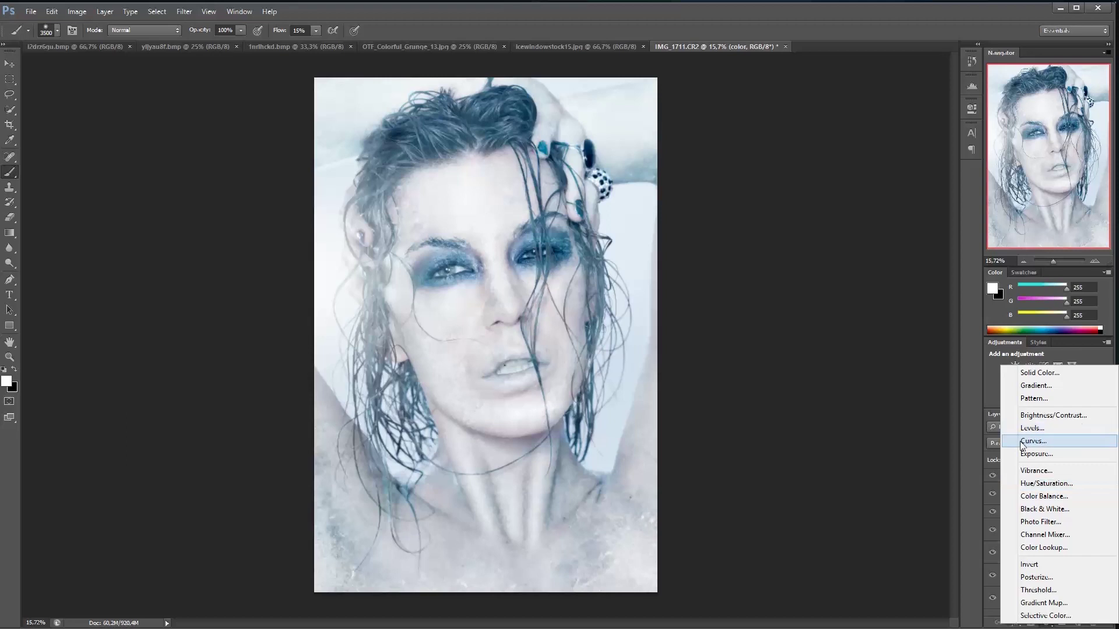
pyautogui.click(1017, 372)
pyautogui.moveTo(849, 346); pyautogui.dragTo(842, 351)
pyautogui.moveTo(775, 338); pyautogui.dragTo(786, 346)
pyautogui.click(961, 278)
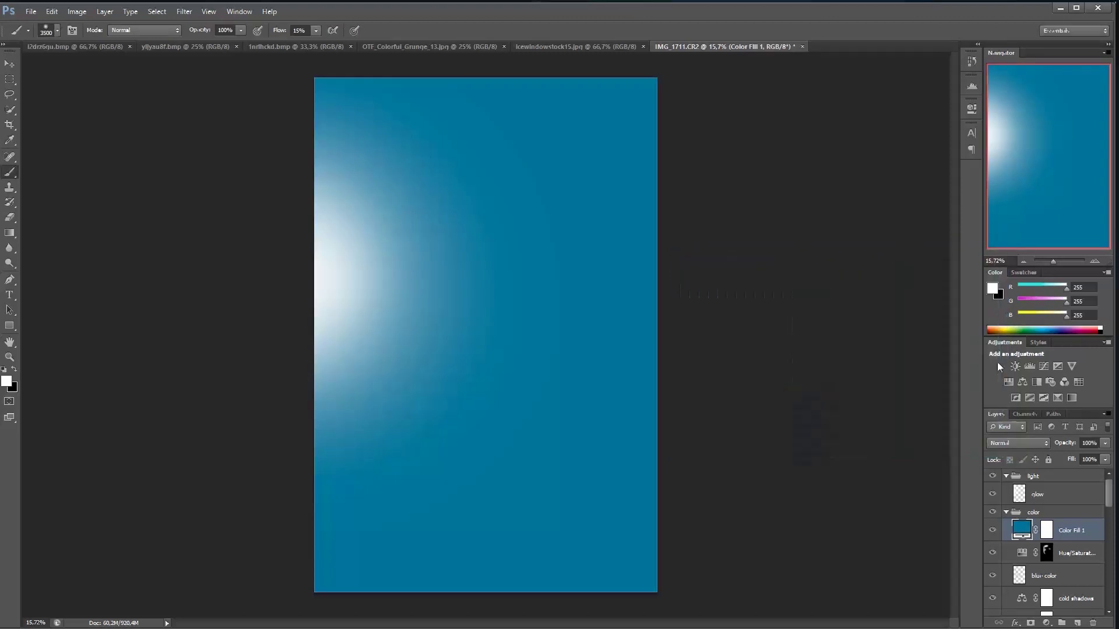
# Set the color fill layer's blend mode to Screen and its opacity to 9%.
pyautogui.click(1018, 443)
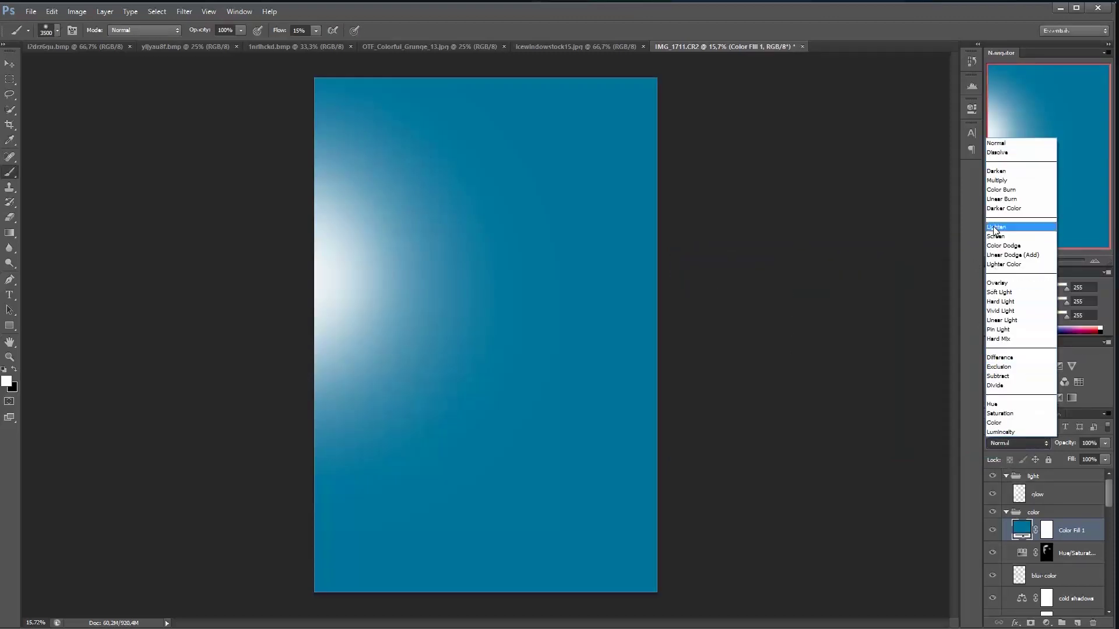
pyautogui.click(994, 241)
pyautogui.moveTo(1024, 443); pyautogui.dragTo(1036, 446)
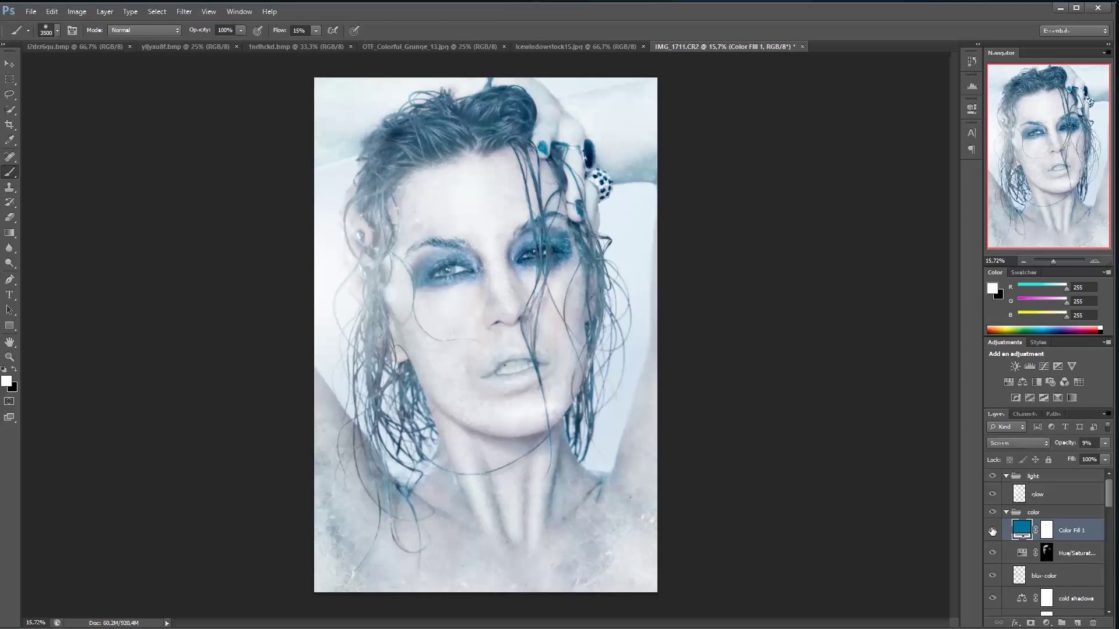
# Change the fill layer's color to deep blue 19449c.
pyautogui.doubleClick(1022, 530)
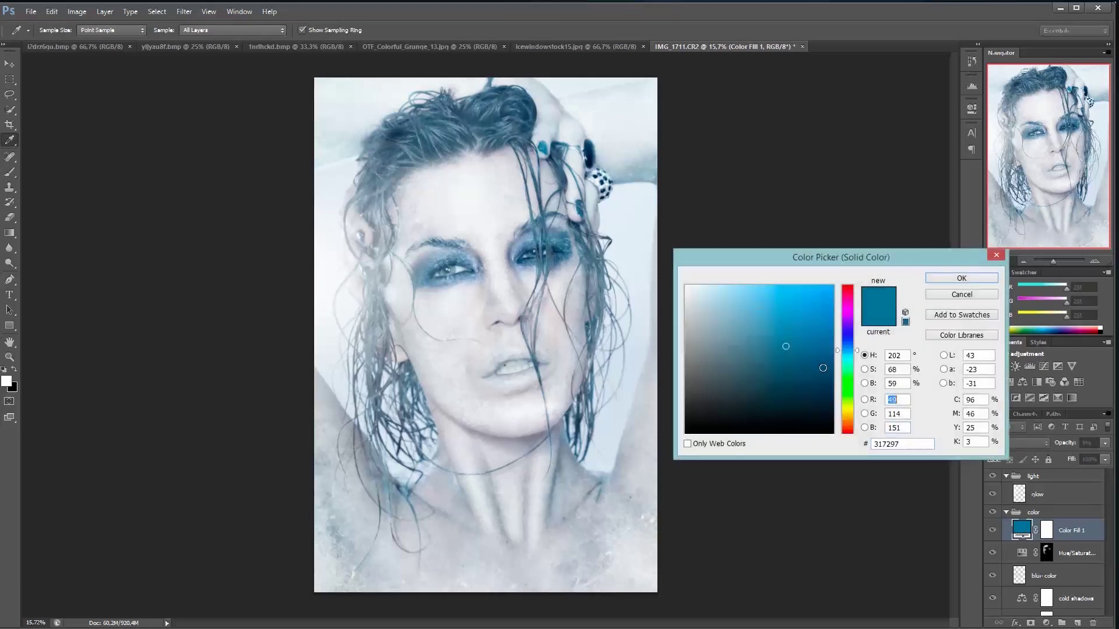
pyautogui.moveTo(843, 352)
pyautogui.mouseDown()
pyautogui.moveTo(839, 362)
pyautogui.moveTo(838, 343)
pyautogui.moveTo(811, 339)
pyautogui.moveTo(805, 311)
pyautogui.moveTo(809, 339)
pyautogui.mouseUp()
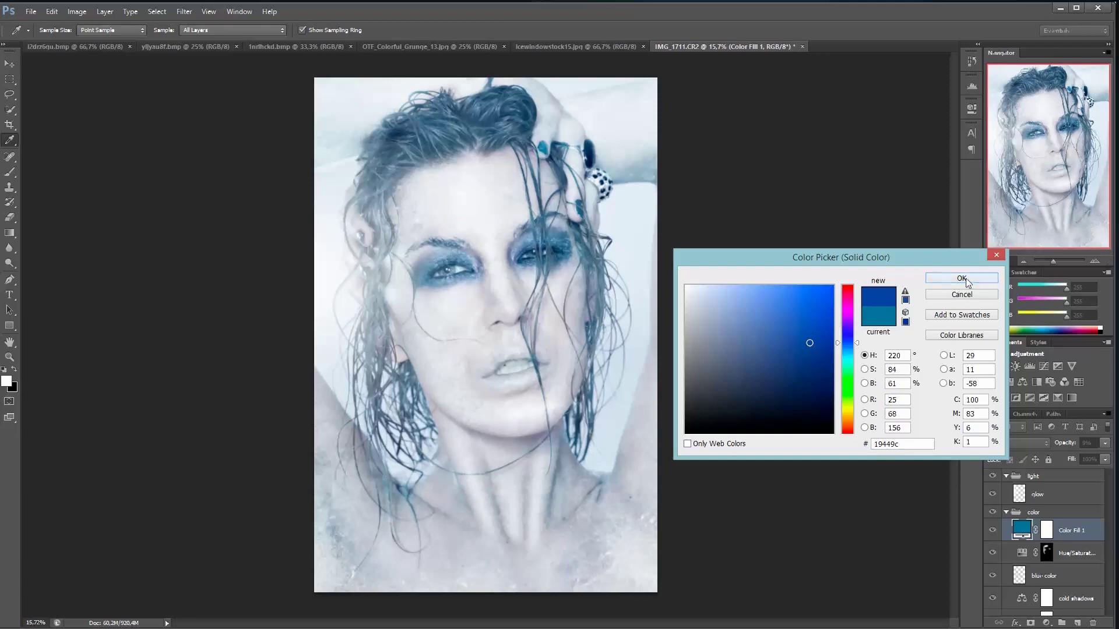
pyautogui.click(964, 278)
pyautogui.moveTo(1049, 257); pyautogui.dragTo(1052, 257)
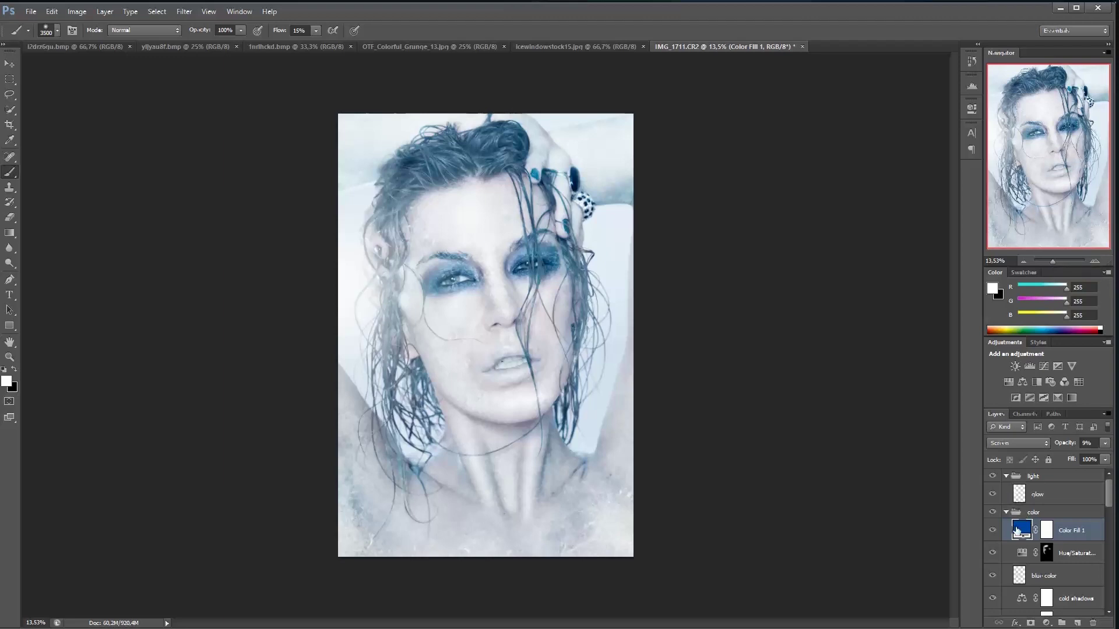
# Create a layer named pwl in Overlay mode inside the light group and place it below the glow layer.
pyautogui.click(1020, 500)
pyautogui.hotkey('ctrl', 'shift', 'n')
pyautogui.write('pwl')
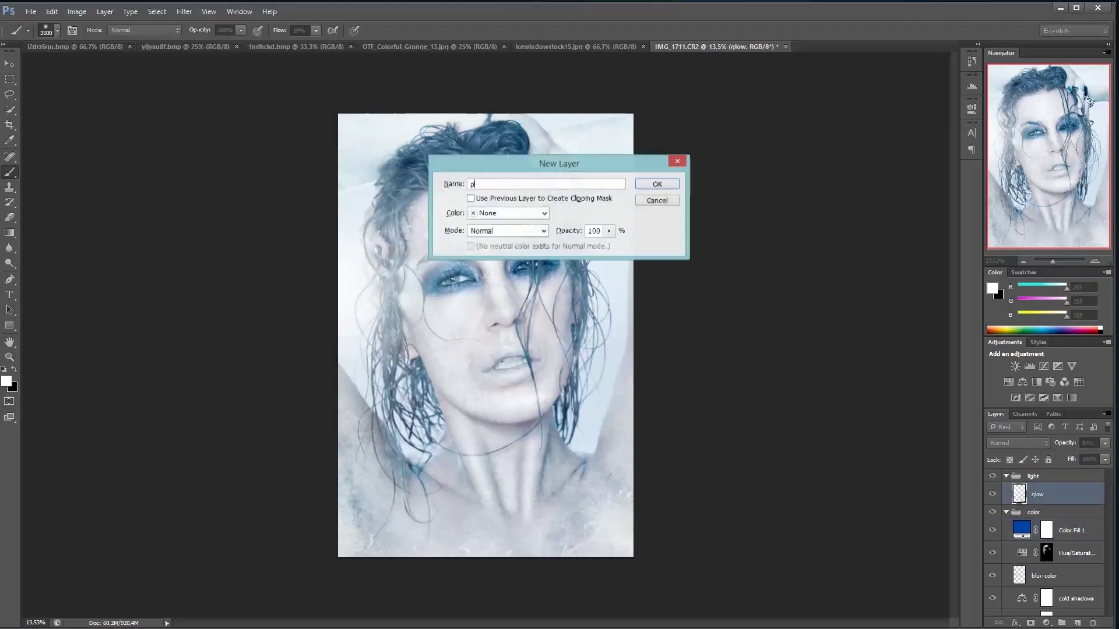
pyautogui.click(478, 231)
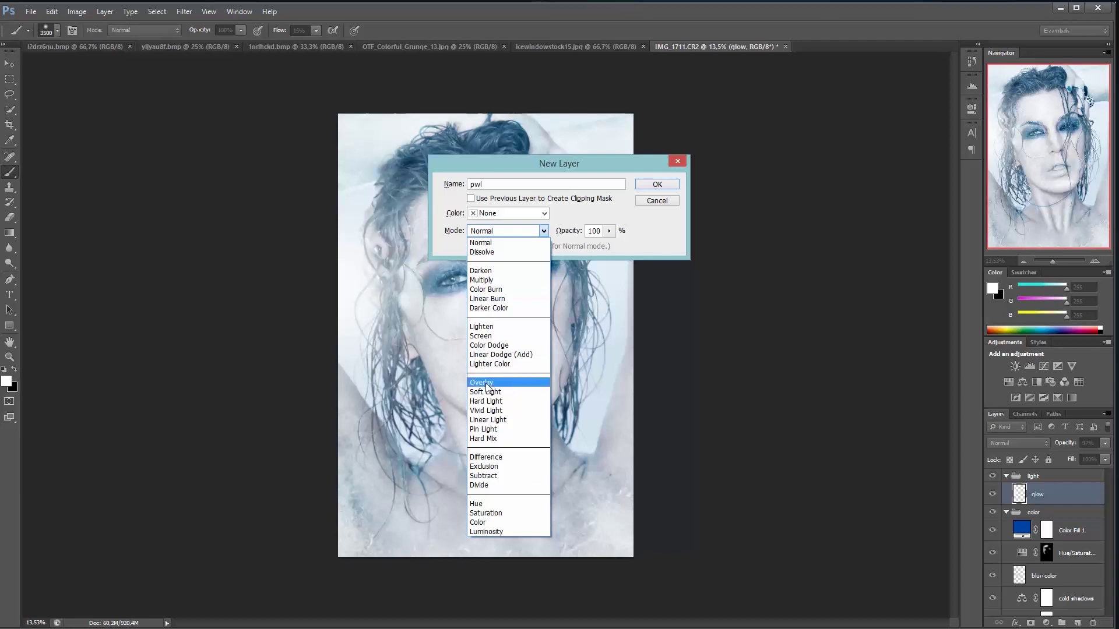
pyautogui.click(501, 384)
pyautogui.press('Return')
pyautogui.moveTo(1019, 521); pyautogui.dragTo(1018, 488)
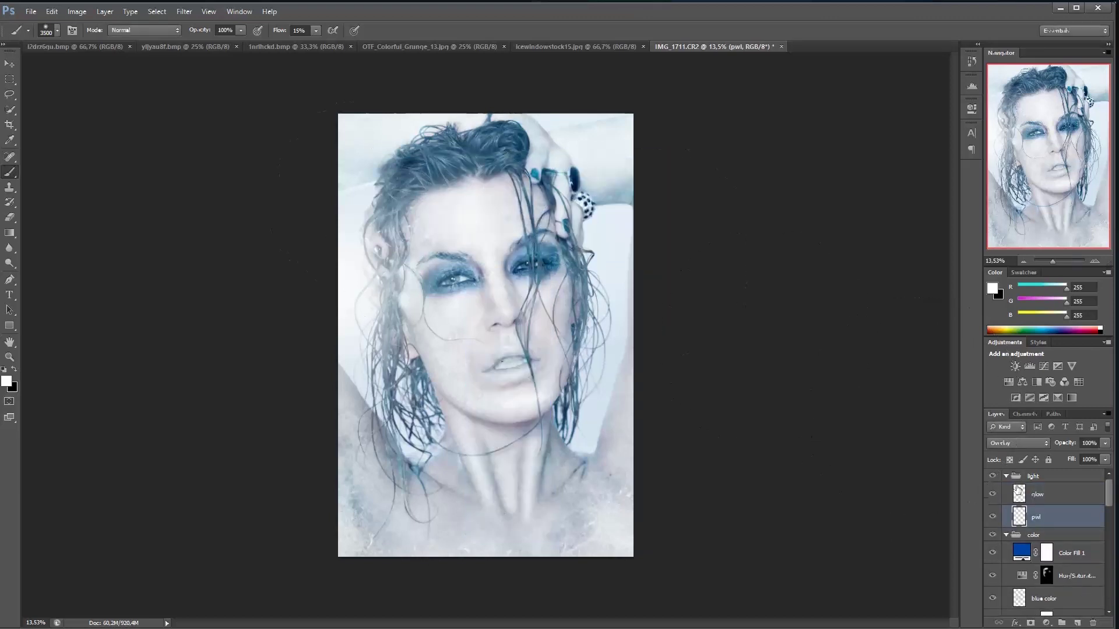
# Set the brush flow to 5% and paint soft white light on the pwl layer over the forehead and nose bridge with a 200–250 px brush.
pyautogui.moveTo(1051, 262); pyautogui.dragTo(1055, 261)
pyautogui.moveTo(393, 321); pyautogui.dragTo(523, 355)
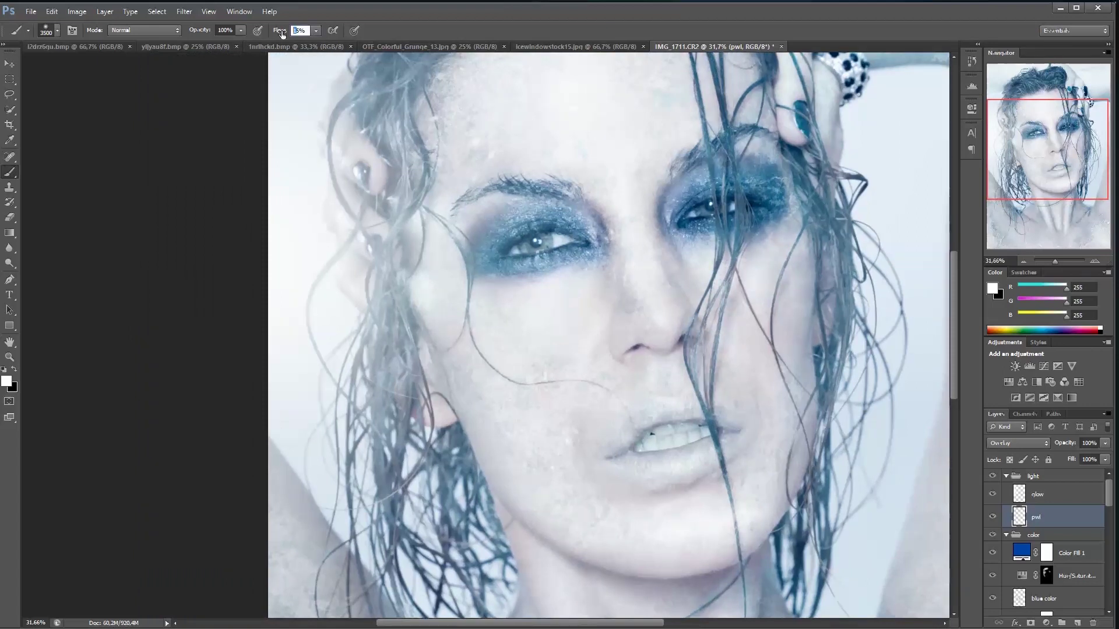
pyautogui.press('[')
pyautogui.press('[')
pyautogui.press('[')
pyautogui.press('[')
pyautogui.press('[')
pyautogui.press('[')
pyautogui.press('[')
pyautogui.press('[')
pyautogui.press('[')
pyautogui.press('[')
pyautogui.press('[')
pyautogui.press('[')
pyautogui.press('[')
pyautogui.press('[')
pyautogui.press('[')
pyautogui.press('[')
pyautogui.press('[')
pyautogui.press('[')
pyautogui.press('[')
pyautogui.press('[')
pyautogui.moveTo(585, 242); pyautogui.dragTo(502, 326)
pyautogui.press(']')
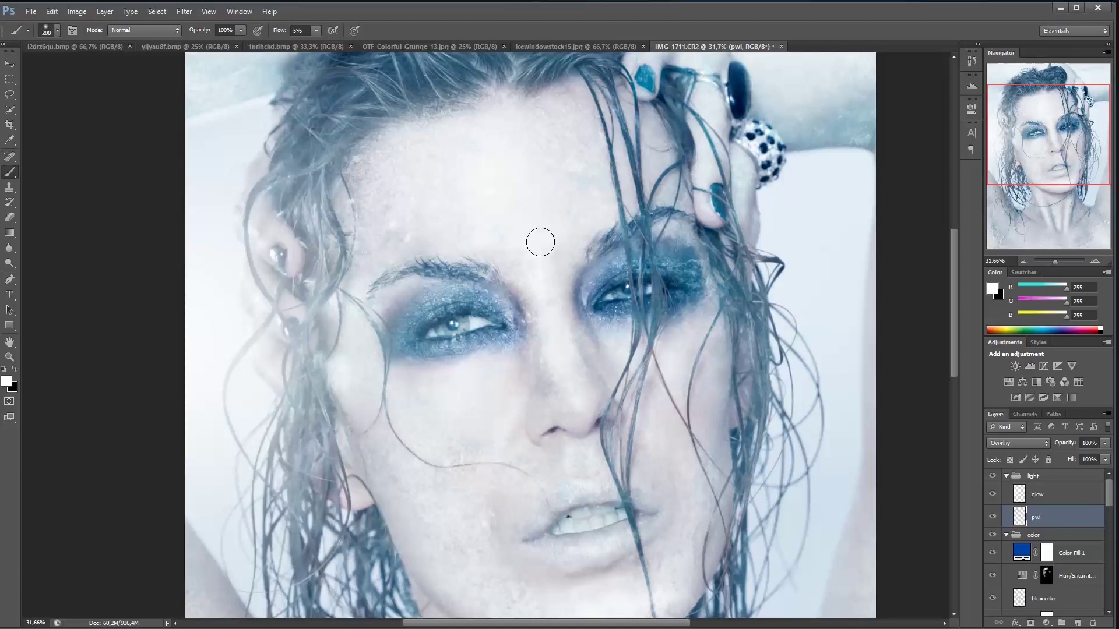
pyautogui.moveTo(540, 263); pyautogui.dragTo(550, 349)
pyautogui.press(']')
# Paint white highlights on the cheeks and chin of the pwl layer with a brush of about 250 to 300 px.
pyautogui.moveTo(453, 423); pyautogui.dragTo(472, 286)
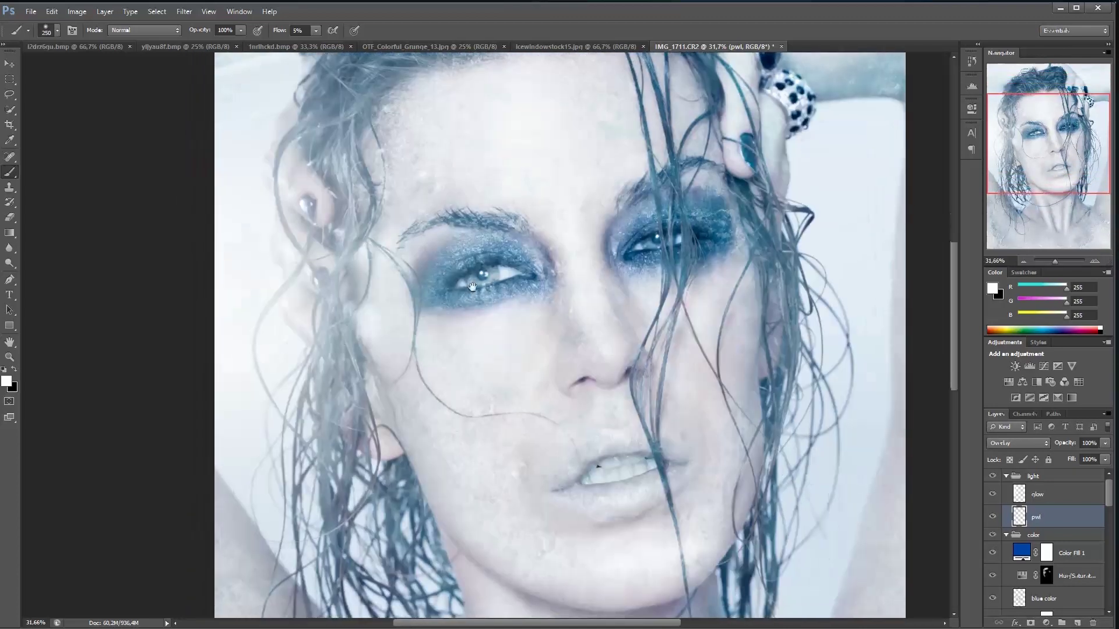
pyautogui.moveTo(609, 421); pyautogui.dragTo(591, 304)
pyautogui.moveTo(519, 474)
pyautogui.mouseDown()
pyautogui.moveTo(513, 256)
pyautogui.moveTo(515, 281)
pyautogui.mouseUp()
pyautogui.press(']')
pyautogui.press(']')
pyautogui.press(']')
pyautogui.press(']')
pyautogui.press(']')
pyautogui.moveTo(502, 350); pyautogui.dragTo(378, 514)
pyautogui.press(']')
pyautogui.press(']')
pyautogui.press(']')
pyautogui.moveTo(408, 350); pyautogui.dragTo(608, 277)
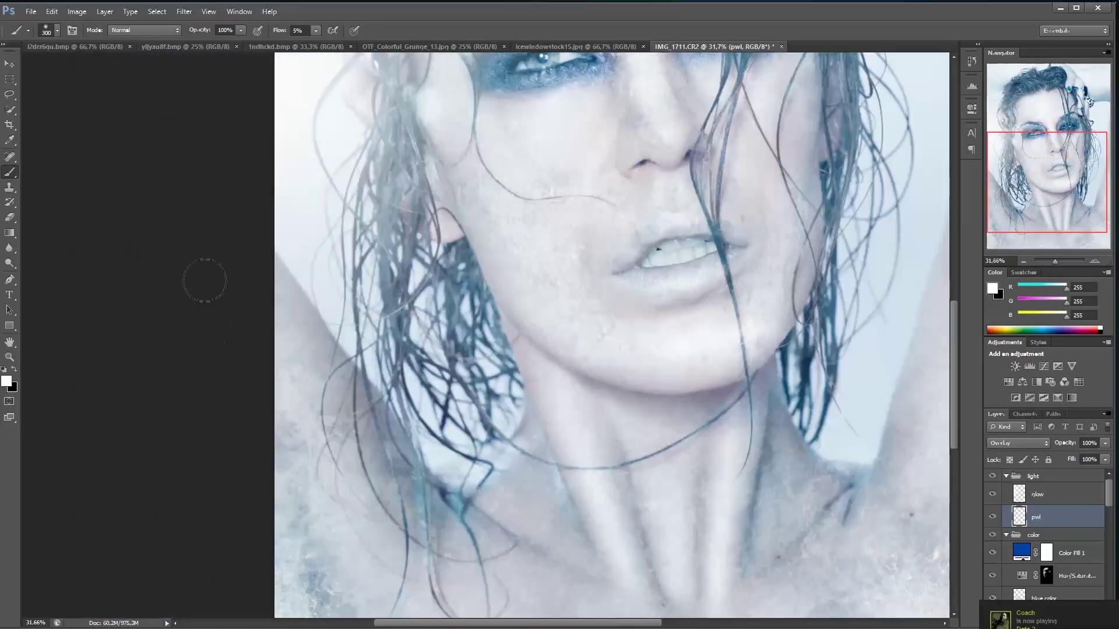
# Brighten the neck and collarbone area with faint white strokes on the pwl layer, varying the brush size.
pyautogui.moveTo(624, 368); pyautogui.dragTo(542, 404)
pyautogui.press('[')
pyautogui.press('[')
pyautogui.press('[')
pyautogui.press('[')
pyautogui.press('[')
pyautogui.press(']')
pyautogui.press(']')
pyautogui.press(']')
pyautogui.moveTo(342, 80)
pyautogui.mouseDown()
pyautogui.moveTo(472, 399)
pyautogui.moveTo(471, 353)
pyautogui.mouseUp()
pyautogui.moveTo(470, 349); pyautogui.dragTo(432, 529)
pyautogui.press('[')
pyautogui.press('[')
pyautogui.press('[')
pyautogui.press('[')
pyautogui.press('[')
pyautogui.moveTo(533, 326); pyautogui.dragTo(454, 184)
# Refine the painted light on the face, starting with a small 80 px brush and enlarging it to 600 px for broad strokes.
pyautogui.press('[')
pyautogui.press('[')
pyautogui.press('[')
pyautogui.press('[')
pyautogui.press('[')
pyautogui.press('[')
pyautogui.moveTo(1054, 261); pyautogui.dragTo(1054, 261)
pyautogui.press(']')
pyautogui.press(']')
pyautogui.press(']')
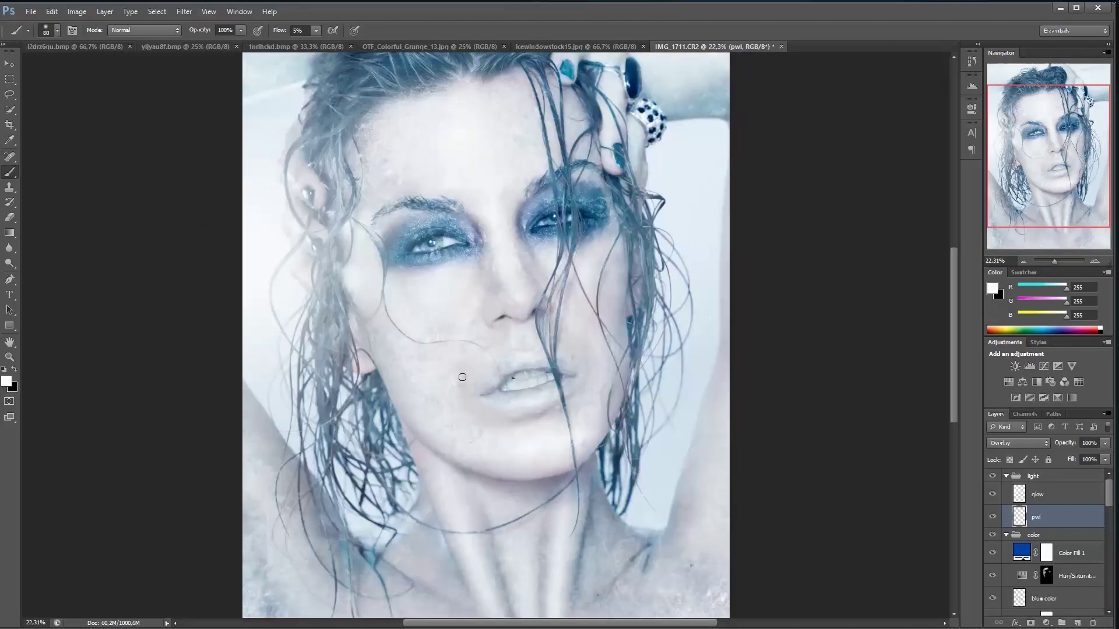
pyautogui.press(']')
pyautogui.press(']')
pyautogui.press(']')
pyautogui.press(']')
pyautogui.press(']')
pyautogui.press(']')
pyautogui.press(']')
pyautogui.press(']')
pyautogui.press('[')
pyautogui.moveTo(391, 187); pyautogui.dragTo(389, 257)
pyautogui.moveTo(1054, 261); pyautogui.dragTo(1053, 260)
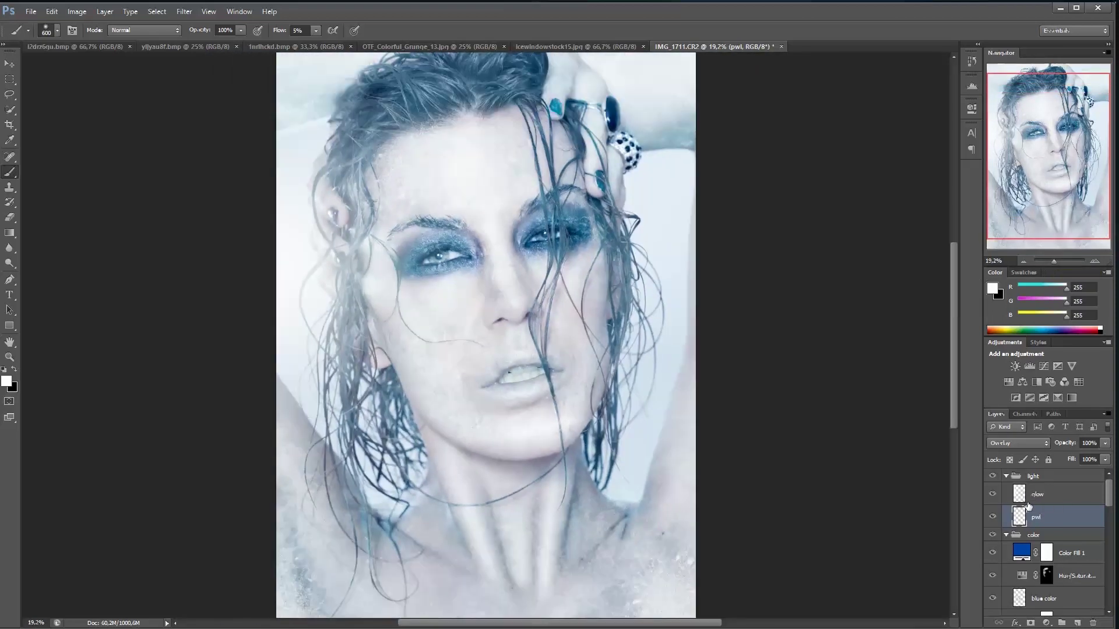
# Select the glow layer and paint faint white glow along the background beside the hair with a 1100 to 1400 px brush.
pyautogui.click(1029, 499)
pyautogui.press(']')
pyautogui.press(']')
pyautogui.press(']')
pyautogui.press(']')
pyautogui.press(']')
pyautogui.press(']')
pyautogui.press(']')
pyautogui.press(']')
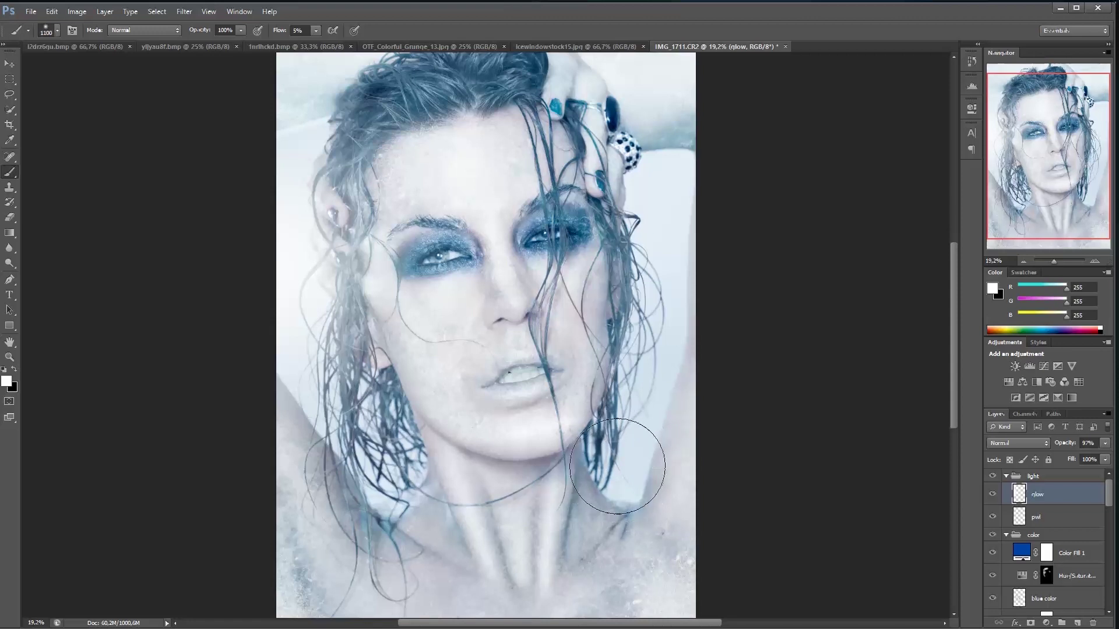
pyautogui.moveTo(658, 197); pyautogui.dragTo(644, 303)
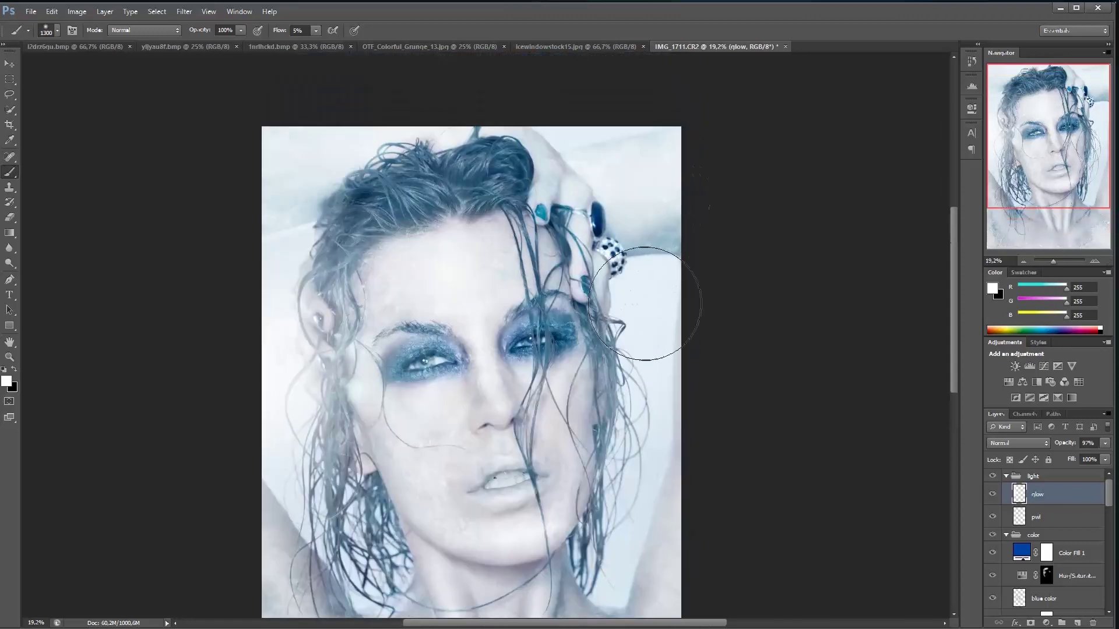
pyautogui.press(']')
pyautogui.moveTo(665, 398); pyautogui.dragTo(697, 287)
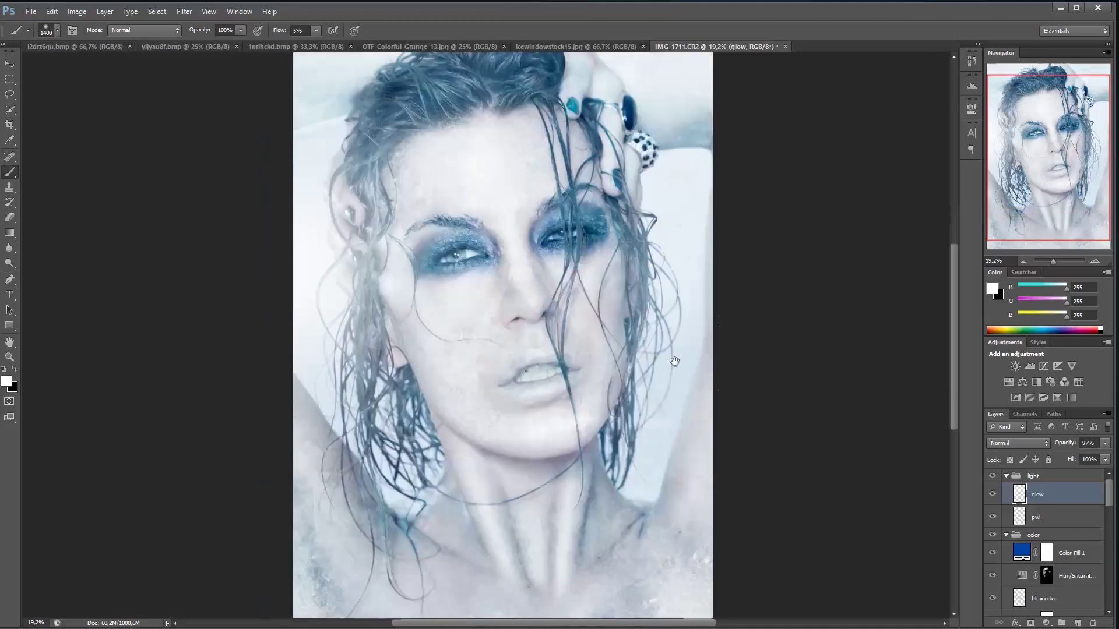
# Extend the white glow over the arm, shoulders and outer edges of the portrait with a 1200 to 1300 px brush.
pyautogui.press('[')
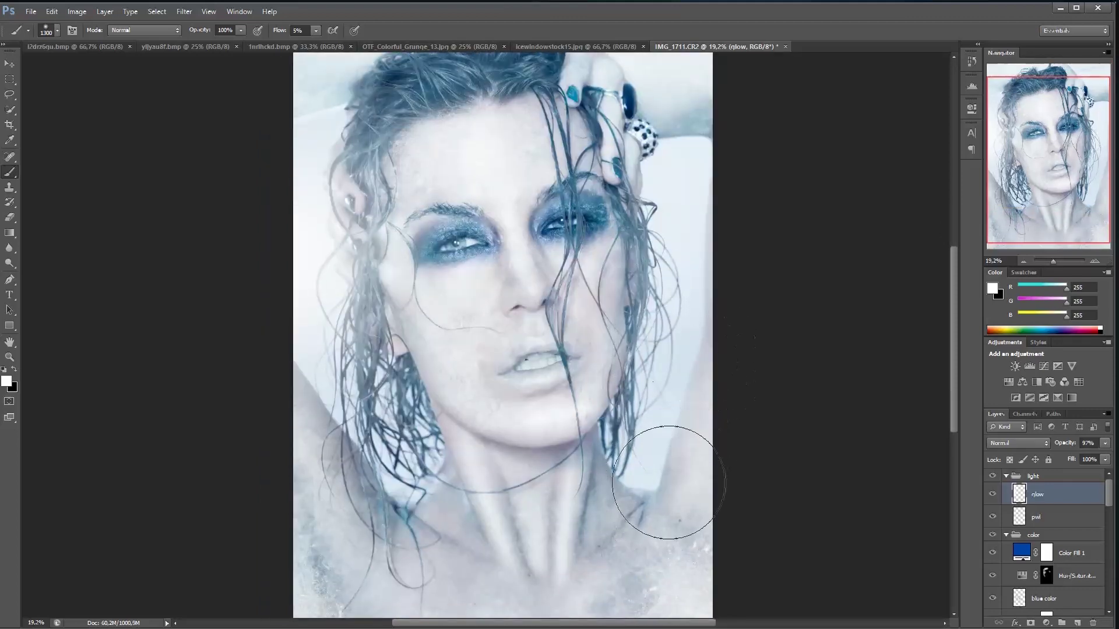
pyautogui.moveTo(653, 507); pyautogui.dragTo(681, 382)
pyautogui.press('[')
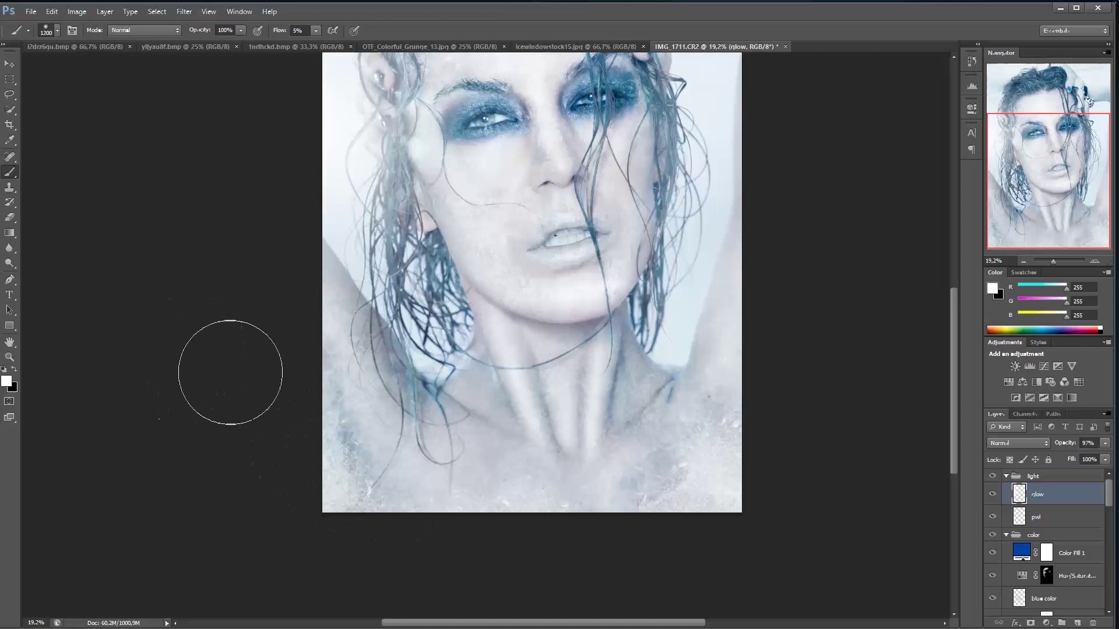
pyautogui.moveTo(276, 360); pyautogui.dragTo(352, 532)
pyautogui.moveTo(657, 405)
pyautogui.mouseDown()
pyautogui.moveTo(646, 468)
pyautogui.moveTo(682, 566)
pyautogui.mouseUp()
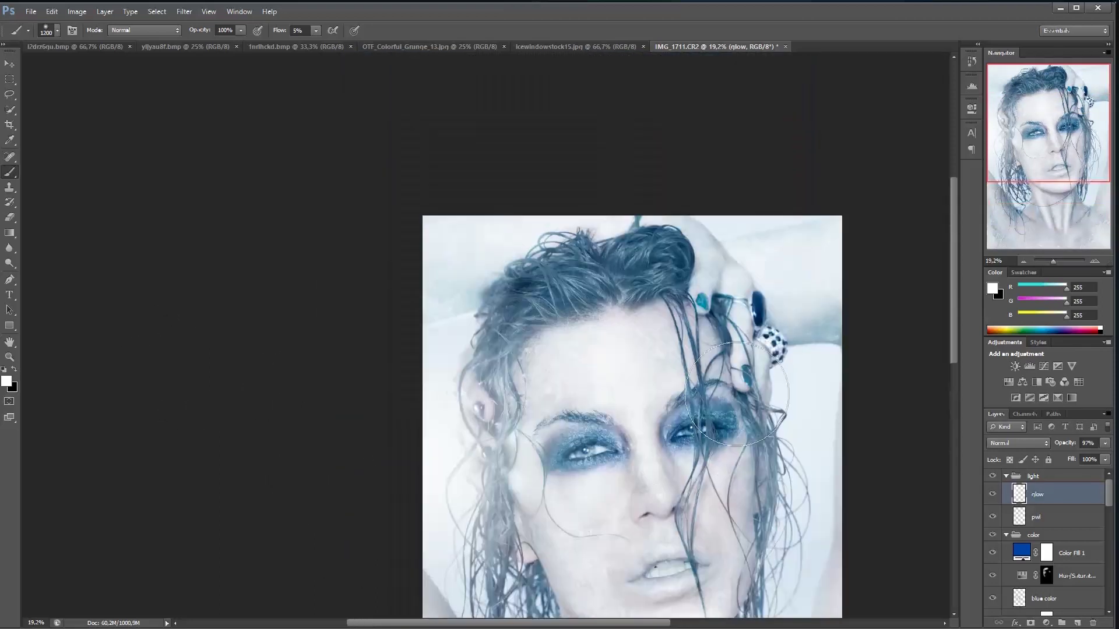
pyautogui.moveTo(1051, 261); pyautogui.dragTo(1052, 260)
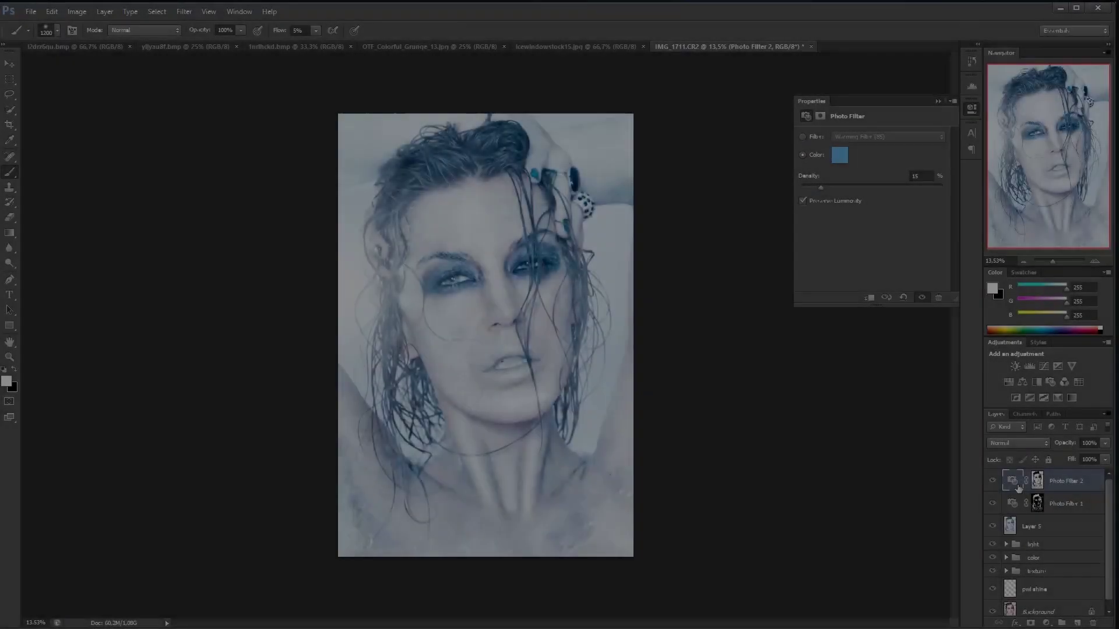
# Stamp all visible layers onto a new top layer and sharpen it with Unsharp Mask at 205% amount, 3.4 px radius and threshold 0.
pyautogui.hotkey('ctrl', 'shift', 'alt', 'n')
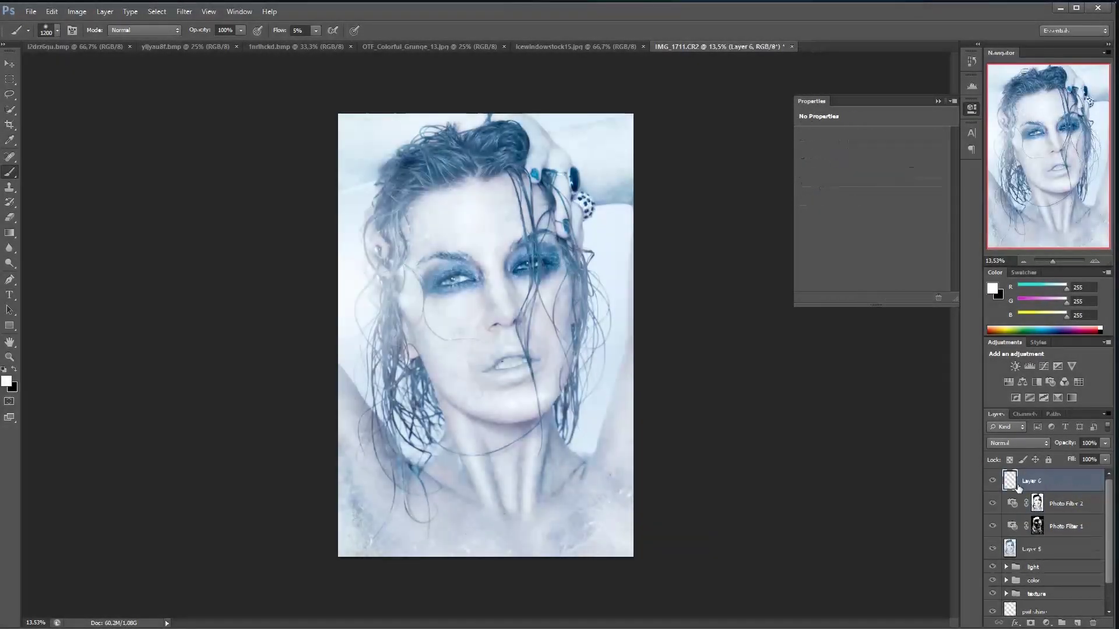
pyautogui.click(211, 11)
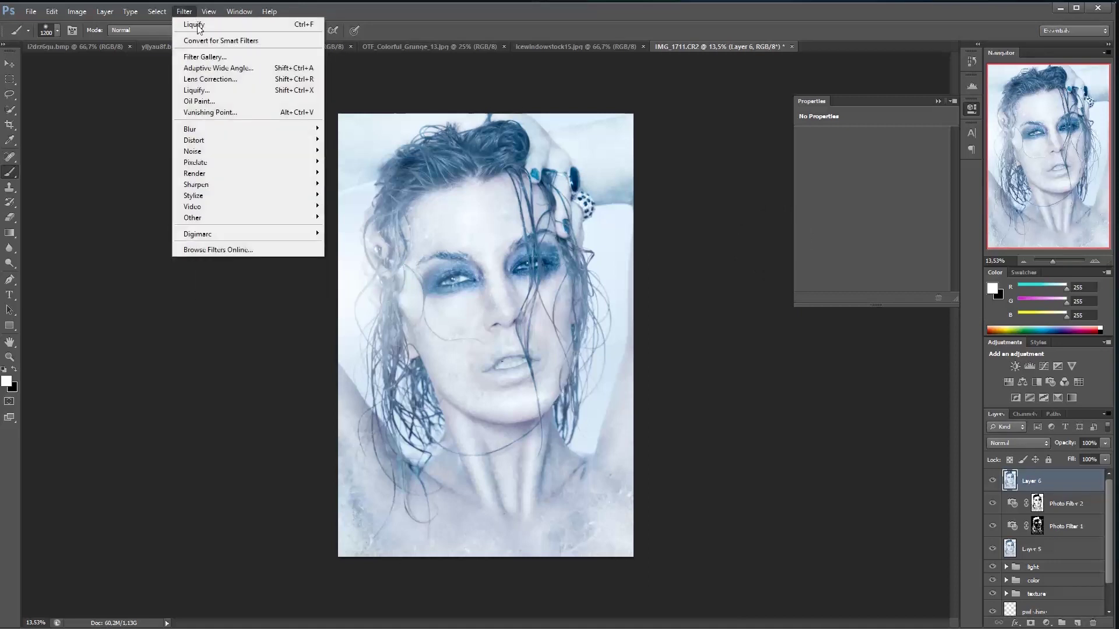
pyautogui.moveTo(250, 154)
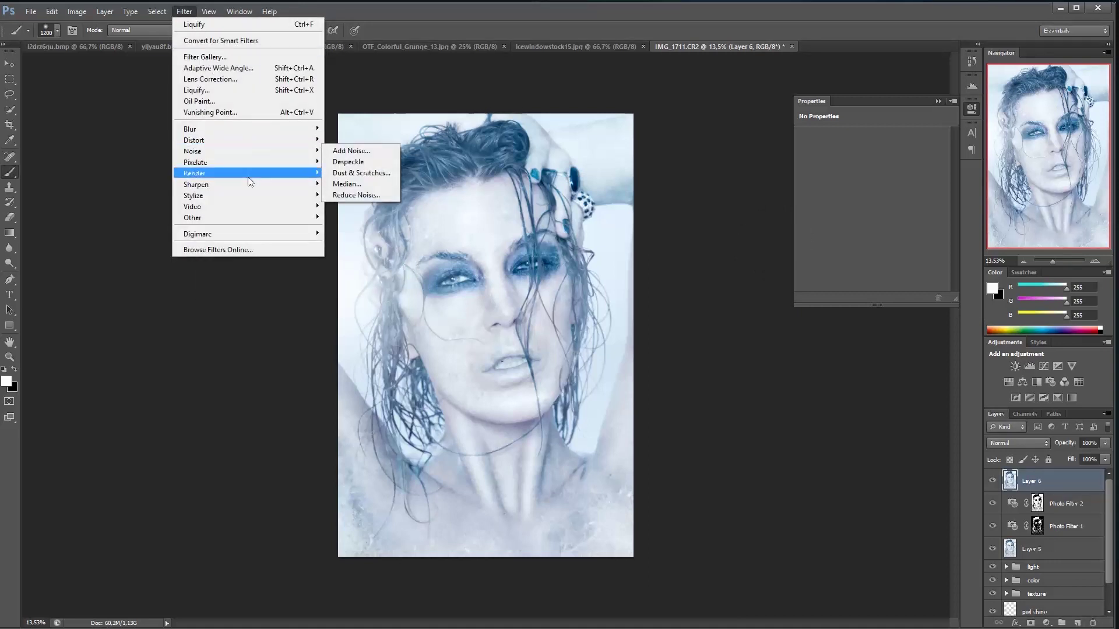
pyautogui.moveTo(247, 182)
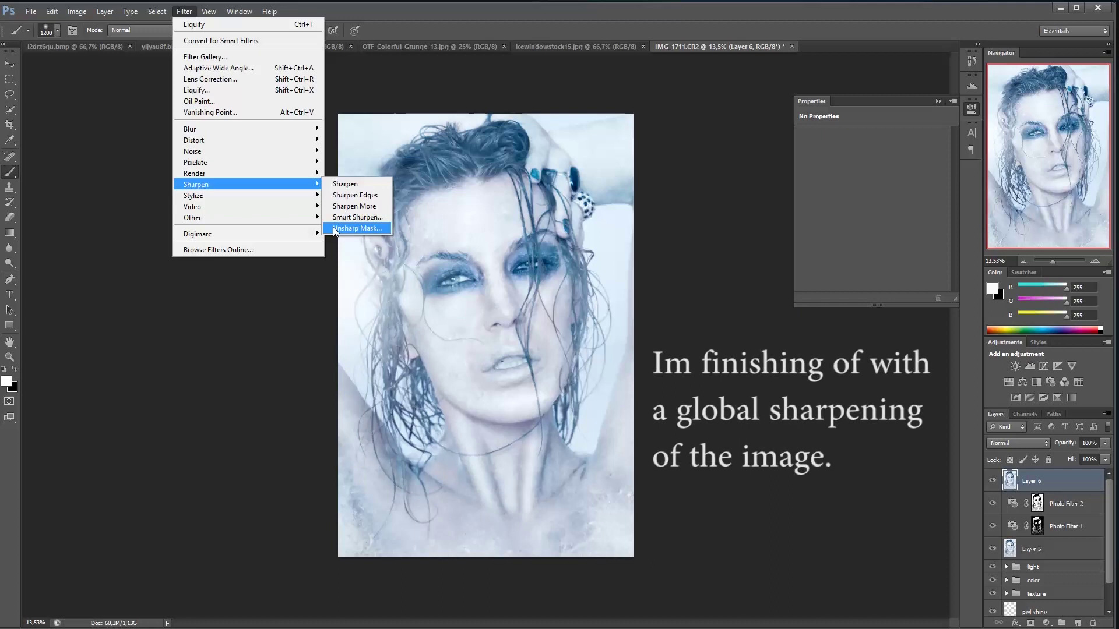
pyautogui.click(338, 228)
pyautogui.moveTo(704, 205); pyautogui.dragTo(745, 252)
pyautogui.click(718, 274)
pyautogui.click(718, 275)
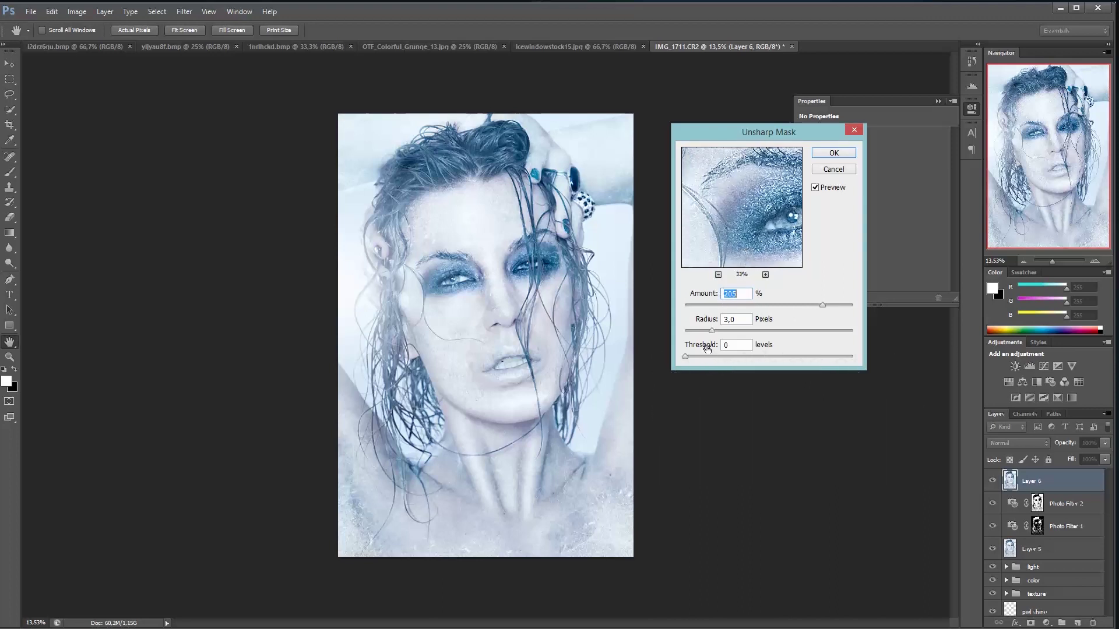
pyautogui.moveTo(712, 330)
pyautogui.mouseDown()
pyautogui.moveTo(685, 331)
pyautogui.moveTo(714, 330)
pyautogui.mouseUp()
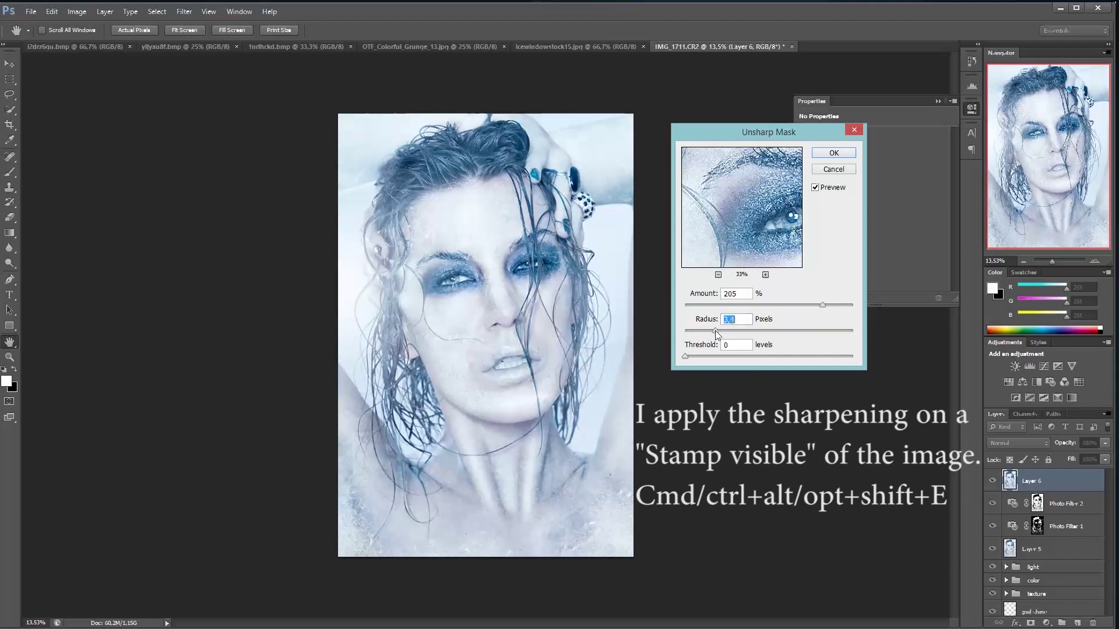
pyautogui.click(824, 156)
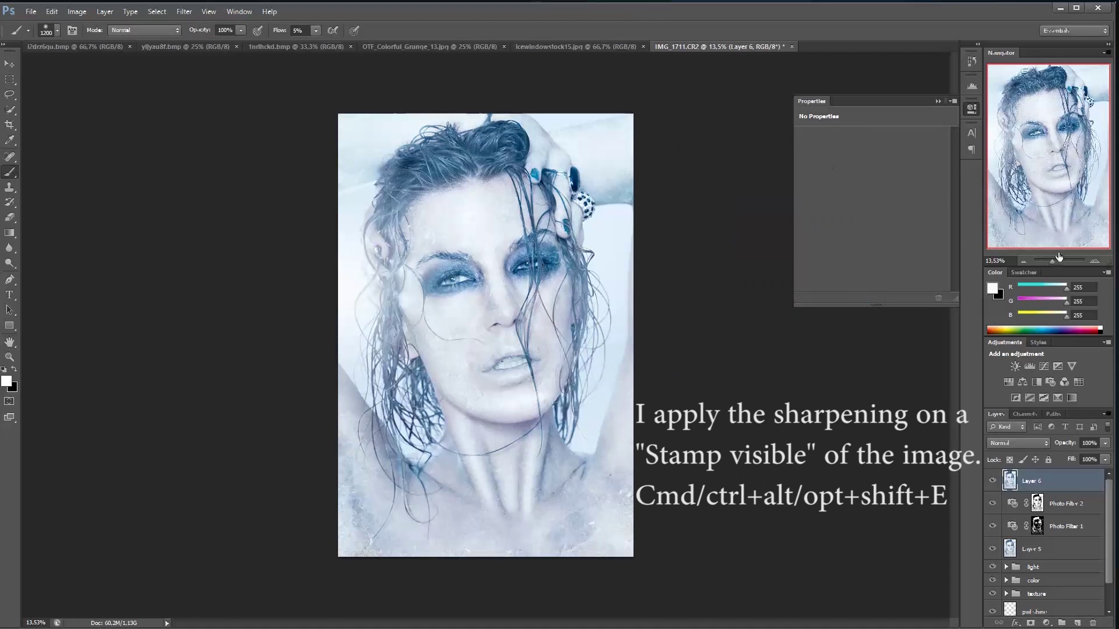
# Add a Curves adjustment layer above the sharpened layer and lower the contrast by raising the black point and lowering the white point.
pyautogui.moveTo(1053, 262); pyautogui.dragTo(1052, 261)
pyautogui.moveTo(1052, 260); pyautogui.dragTo(1053, 259)
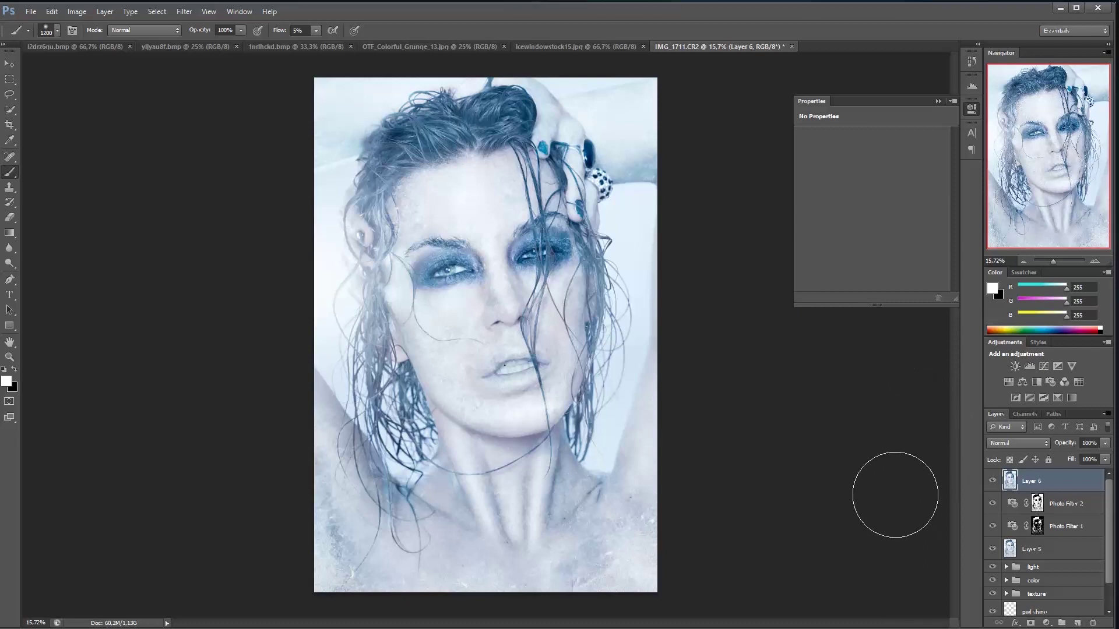
pyautogui.click(1046, 623)
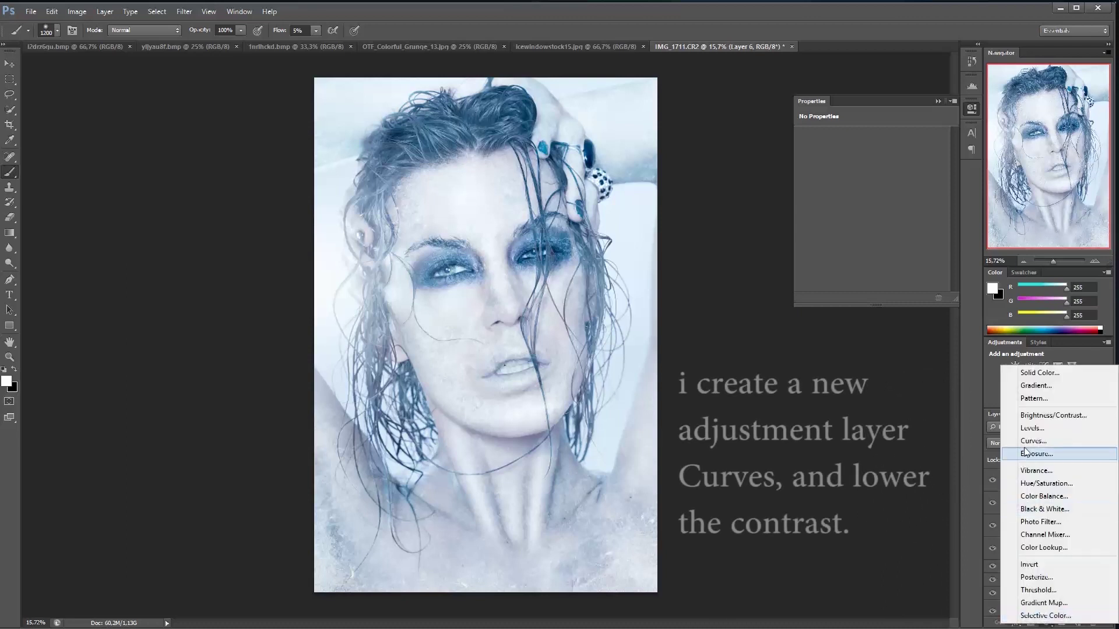
pyautogui.click(1032, 441)
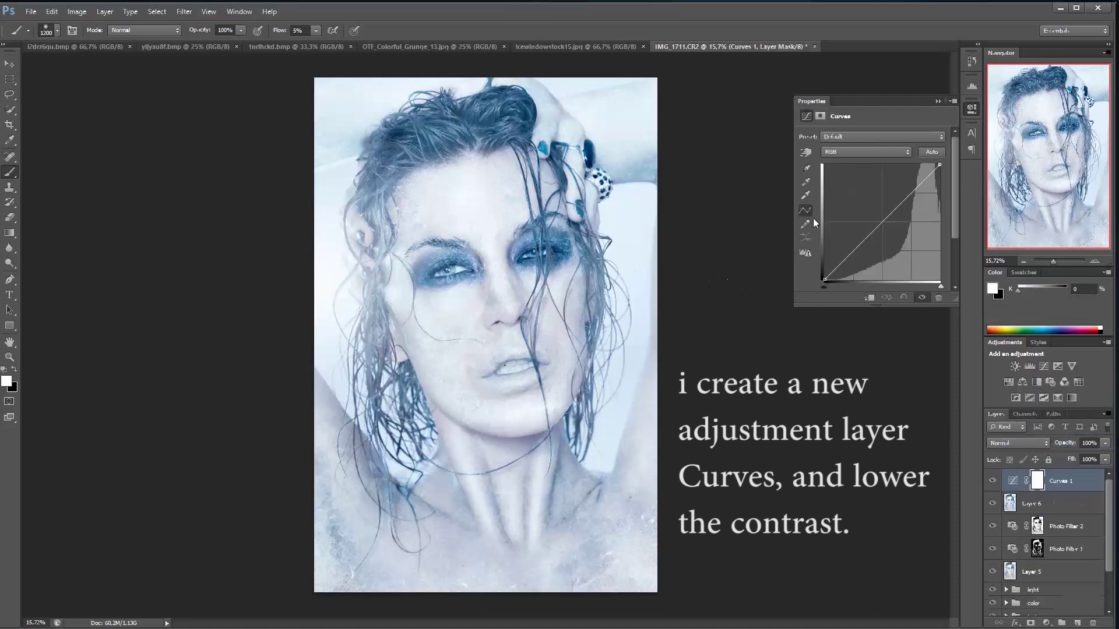
pyautogui.moveTo(824, 278); pyautogui.dragTo(827, 258)
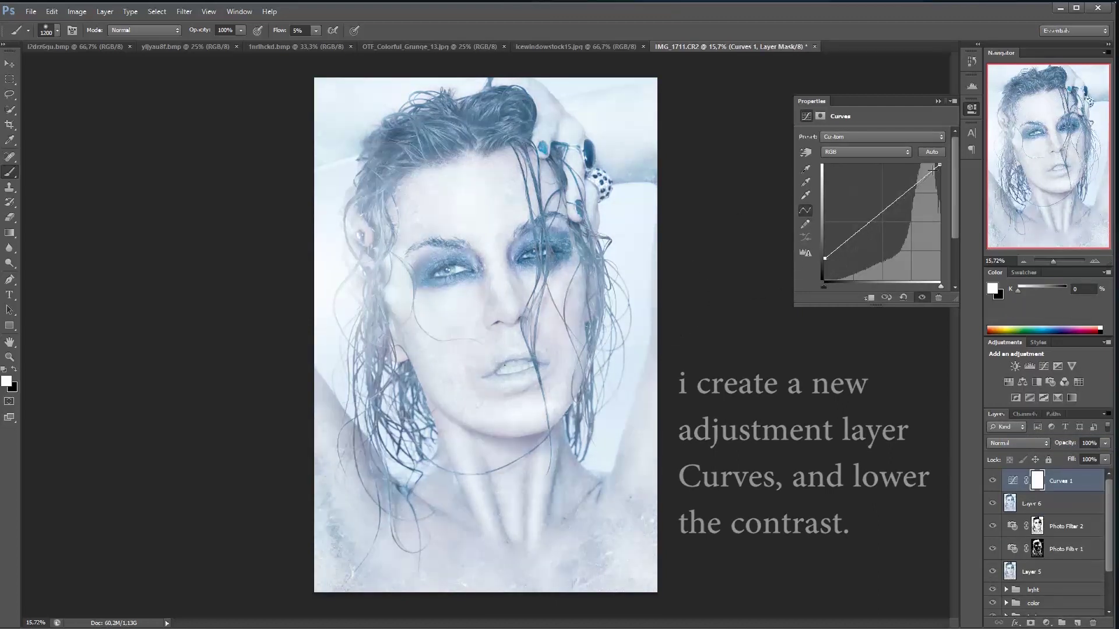
pyautogui.moveTo(939, 166); pyautogui.dragTo(942, 177)
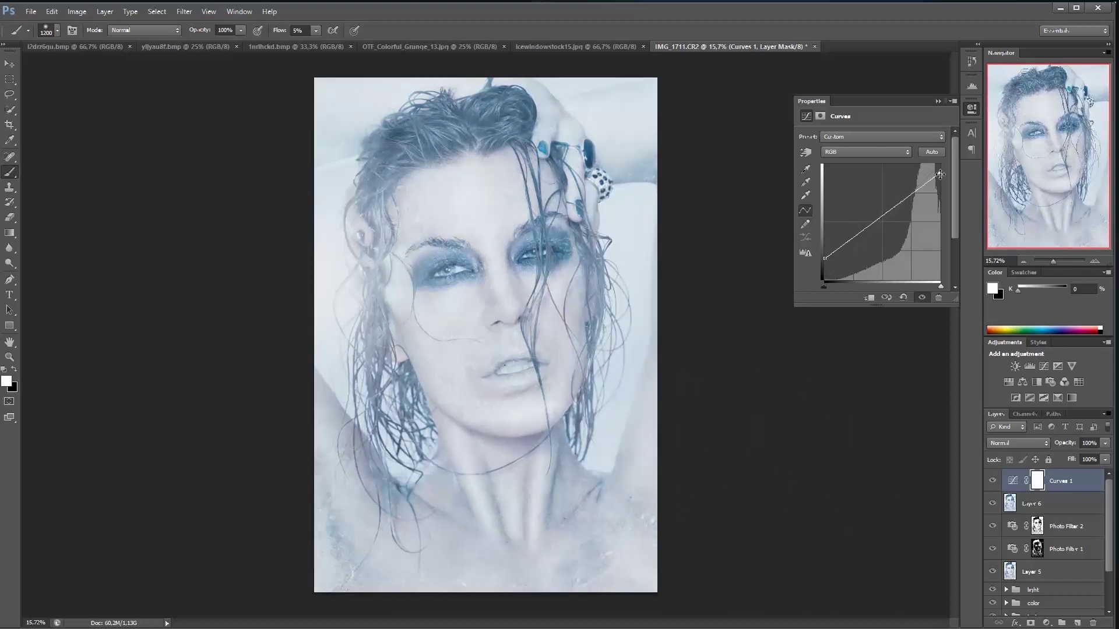
pyautogui.click(938, 101)
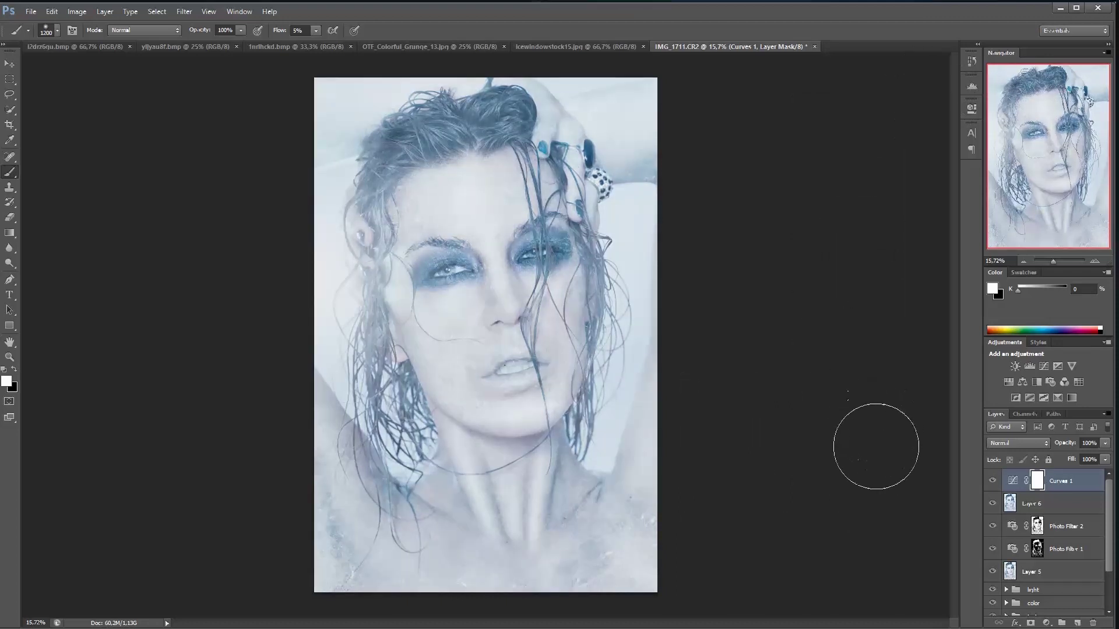
# Mask the Curves effect off the face and the hand in black, using a brush flow of 56%.
pyautogui.press('x')
pyautogui.press('[')
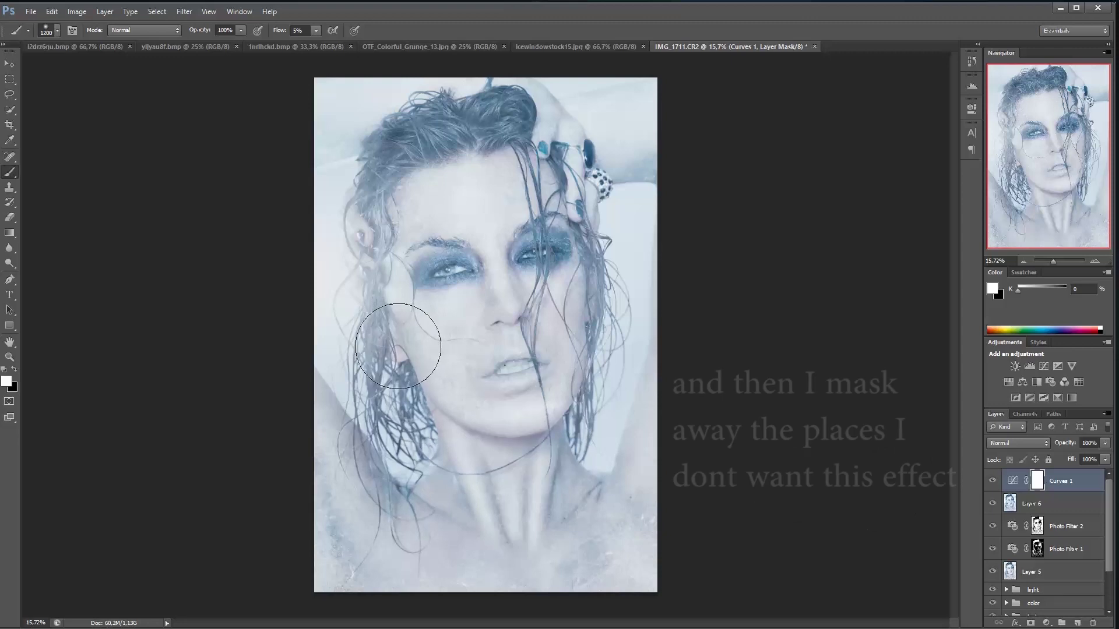
pyautogui.moveTo(280, 30); pyautogui.dragTo(309, 36)
pyautogui.press('[')
pyautogui.press('[')
pyautogui.press('[')
pyautogui.moveTo(427, 288)
pyautogui.mouseDown()
pyautogui.moveTo(465, 365)
pyautogui.moveTo(455, 301)
pyautogui.moveTo(431, 254)
pyautogui.moveTo(452, 249)
pyautogui.moveTo(513, 293)
pyautogui.moveTo(439, 285)
pyautogui.moveTo(426, 367)
pyautogui.moveTo(495, 410)
pyautogui.moveTo(503, 388)
pyautogui.moveTo(546, 376)
pyautogui.moveTo(462, 281)
pyautogui.moveTo(520, 266)
pyautogui.moveTo(512, 191)
pyautogui.moveTo(569, 171)
pyautogui.moveTo(568, 160)
pyautogui.moveTo(615, 167)
pyautogui.moveTo(587, 137)
pyautogui.mouseUp()
pyautogui.press(']')
pyautogui.moveTo(477, 348)
pyautogui.mouseDown()
pyautogui.moveTo(482, 371)
pyautogui.moveTo(426, 365)
pyautogui.mouseUp()
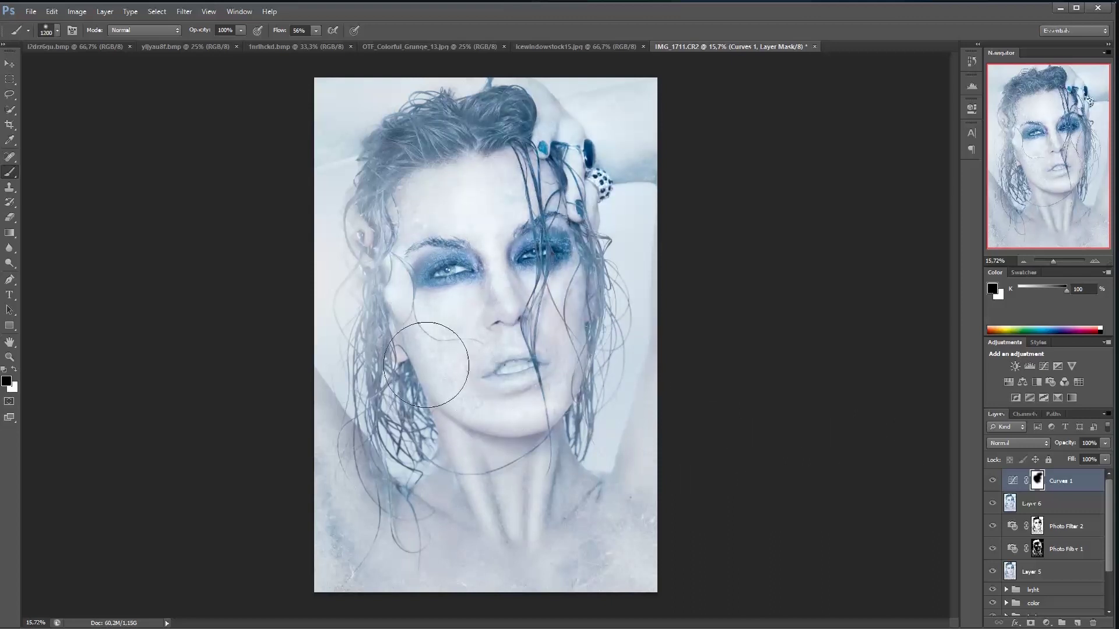
# Mask the Curves effect off more of the face, hair and neck with a brush enlarged to 1700 px, and compare the layer off and on.
pyautogui.press(']')
pyautogui.press(']')
pyautogui.moveTo(373, 291)
pyautogui.mouseDown()
pyautogui.moveTo(431, 219)
pyautogui.moveTo(459, 230)
pyautogui.moveTo(481, 173)
pyautogui.moveTo(393, 149)
pyautogui.moveTo(465, 188)
pyautogui.moveTo(469, 218)
pyautogui.moveTo(523, 257)
pyautogui.mouseUp()
pyautogui.moveTo(469, 415); pyautogui.dragTo(434, 463)
pyautogui.click(992, 482)
pyautogui.click(992, 481)
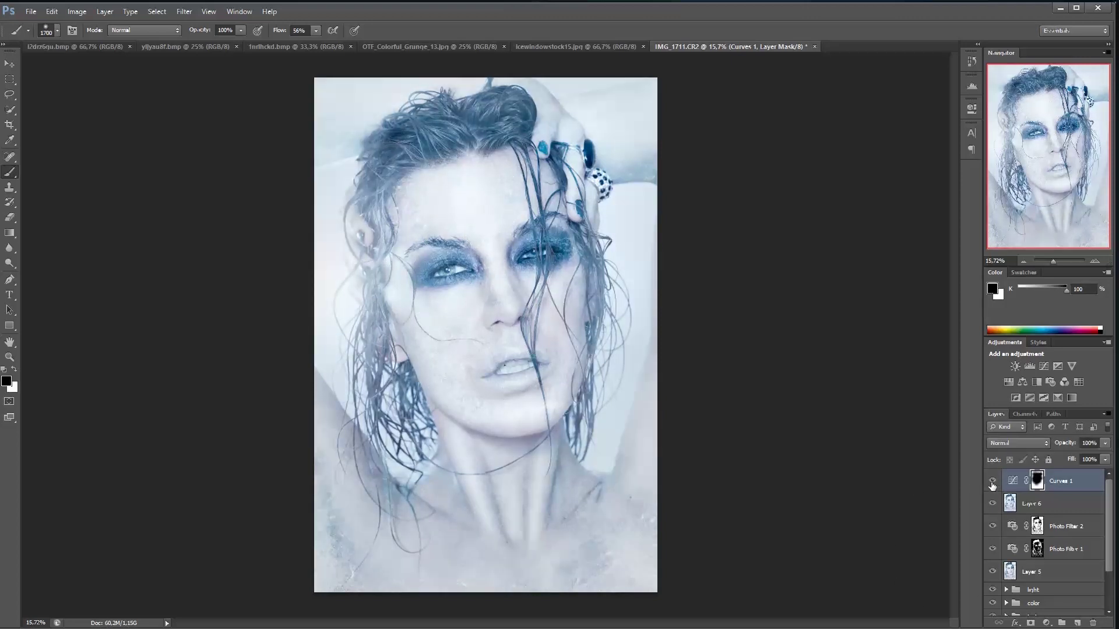
# Clean up the Curves mask around the mouth and the hair beside the cheek with a 900 to 1200 px brush, and check the layer's effect.
pyautogui.press('[')
pyautogui.press('[')
pyautogui.press('[')
pyautogui.press('[')
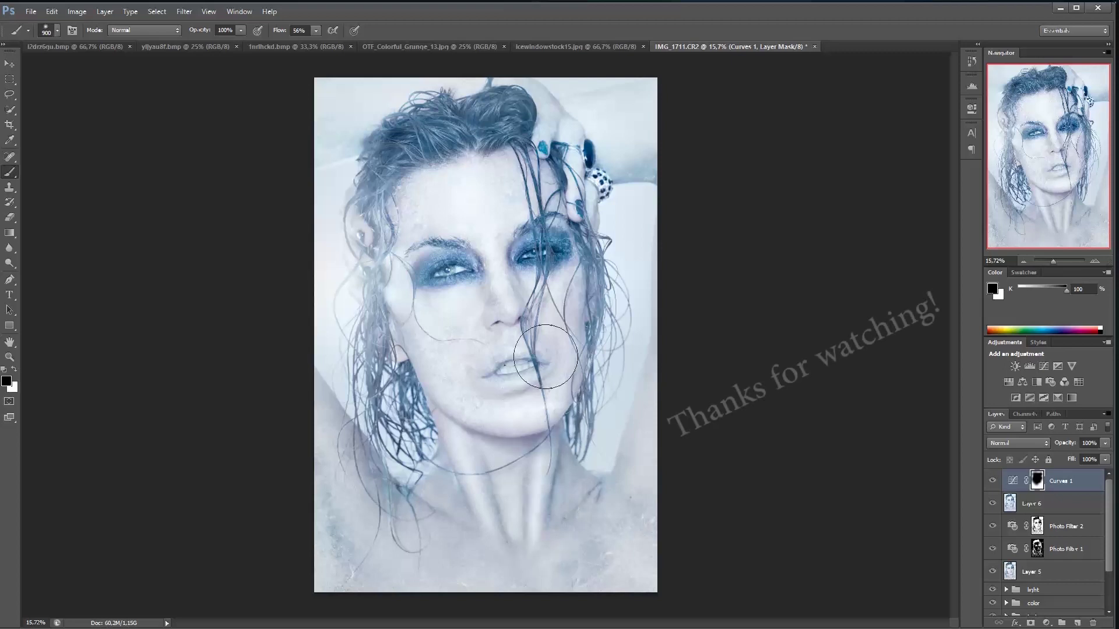
pyautogui.press(']')
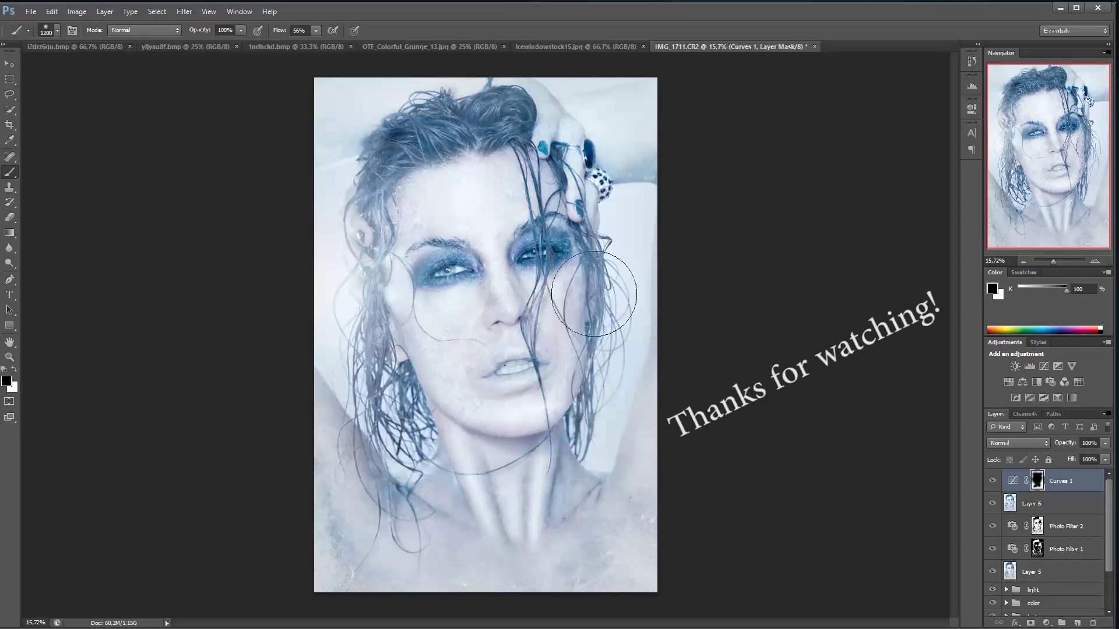
pyautogui.click(993, 483)
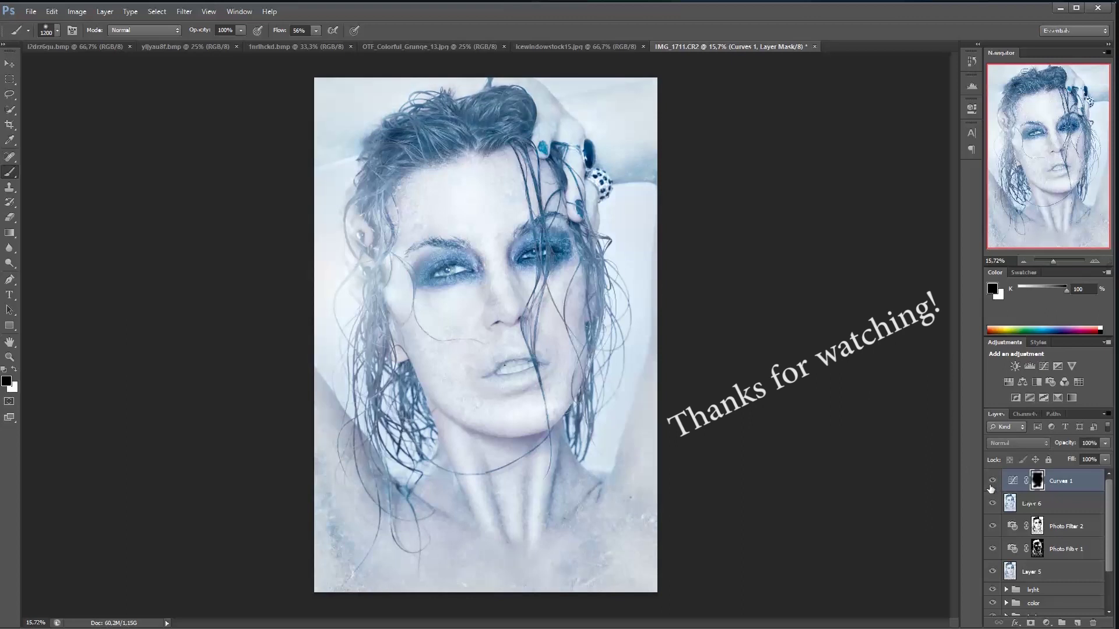